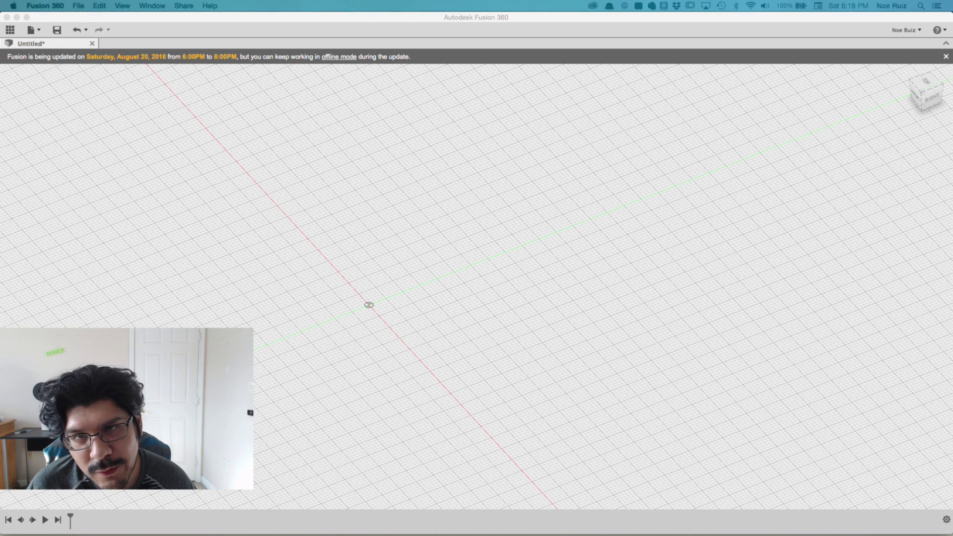
pyautogui.click(662, 20)
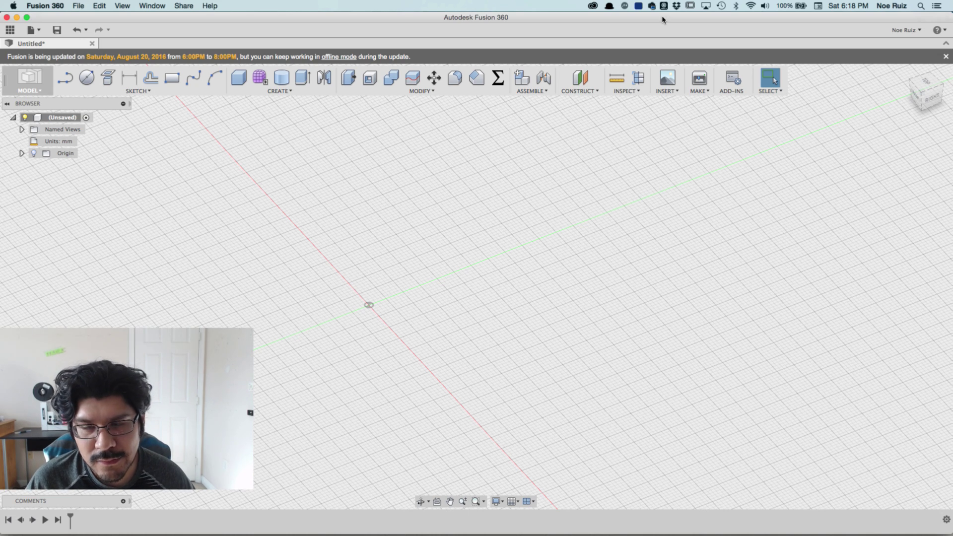
pyautogui.scroll(3, 359, 294)
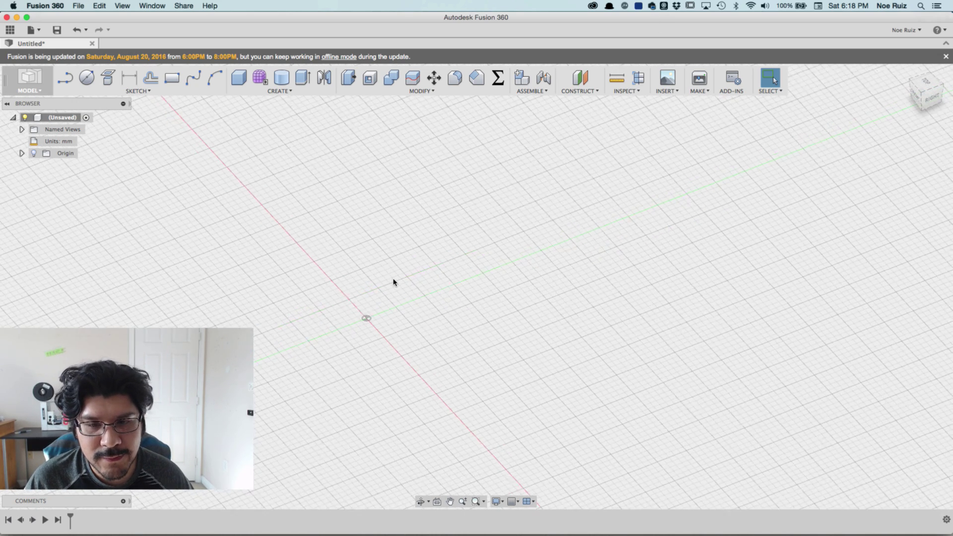
pyautogui.scroll(-3, 395, 280)
pyautogui.moveTo(397, 267); pyautogui.dragTo(448, 239, button='middle')
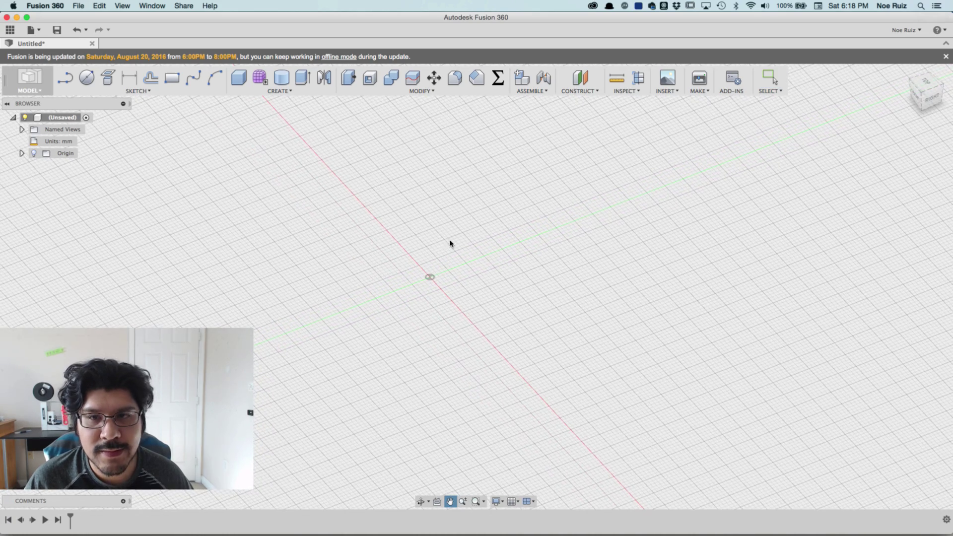
pyautogui.press('Escape')
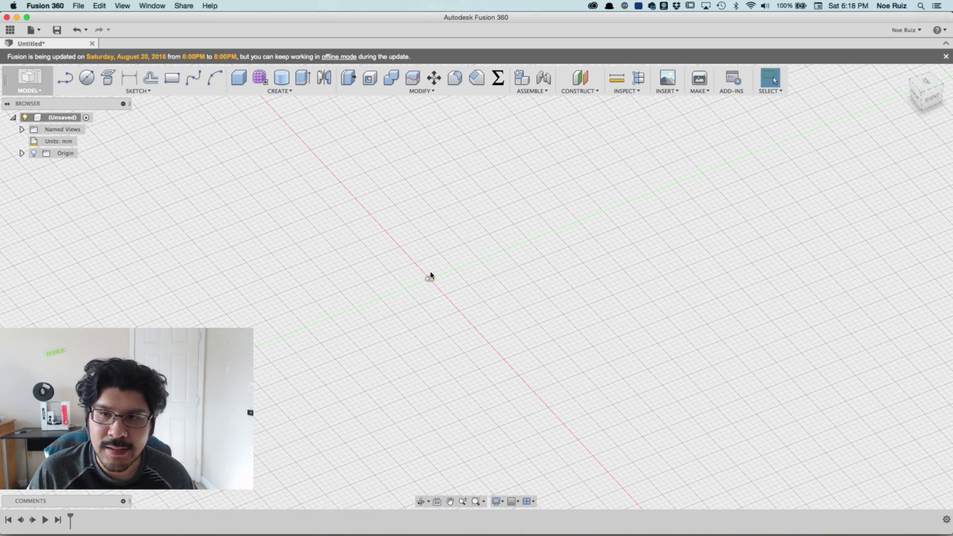
pyautogui.scroll(3, 431, 281)
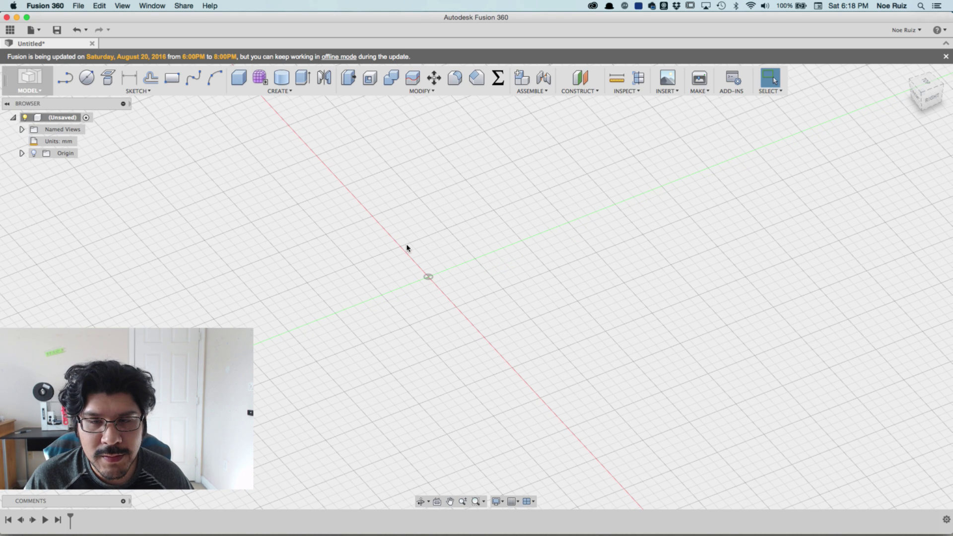
# Step: Create a new-body box on the ground plane from the origin, 20 mm long, 15 mm wide and 6 mm high
pyautogui.click(239, 84)
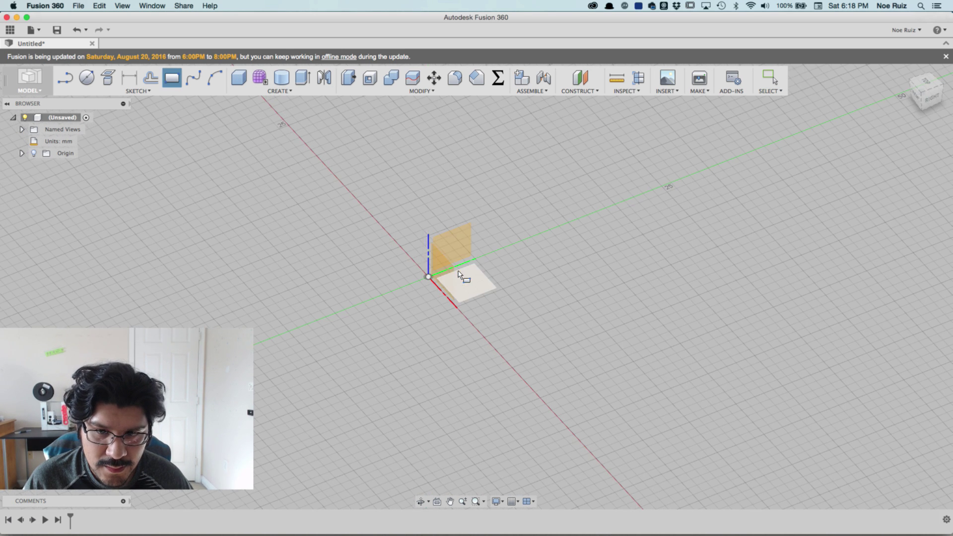
pyautogui.click(460, 274)
pyautogui.click(428, 277)
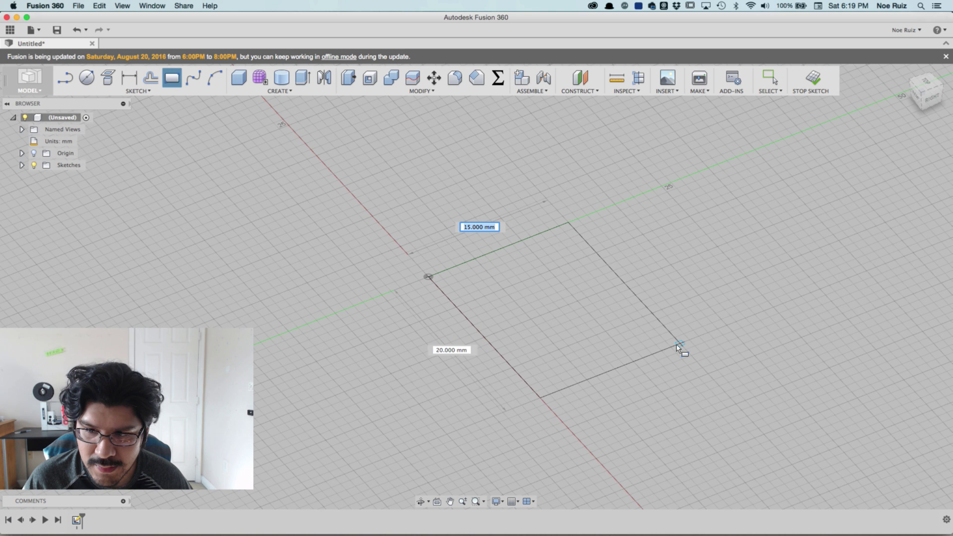
pyautogui.click(678, 348)
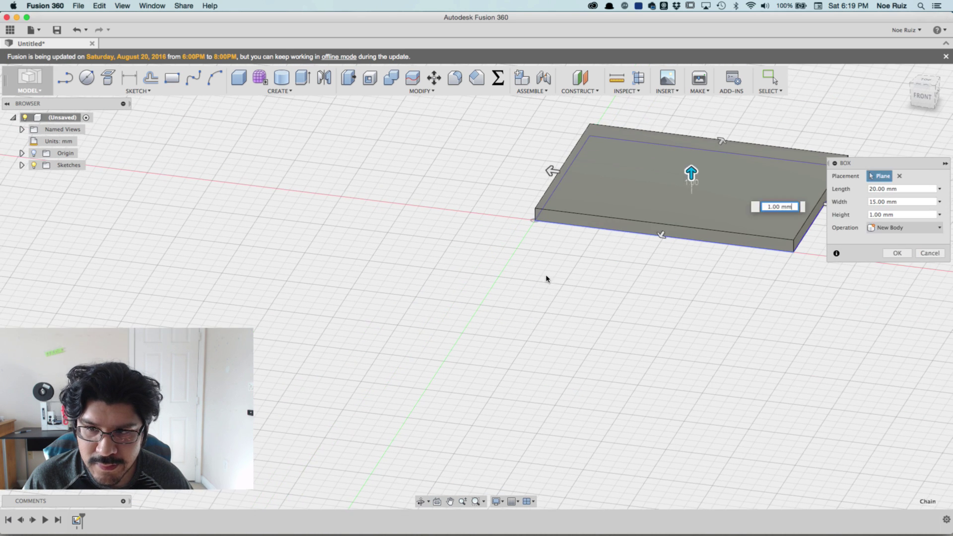
pyautogui.moveTo(450, 301); pyautogui.dragTo(449, 254)
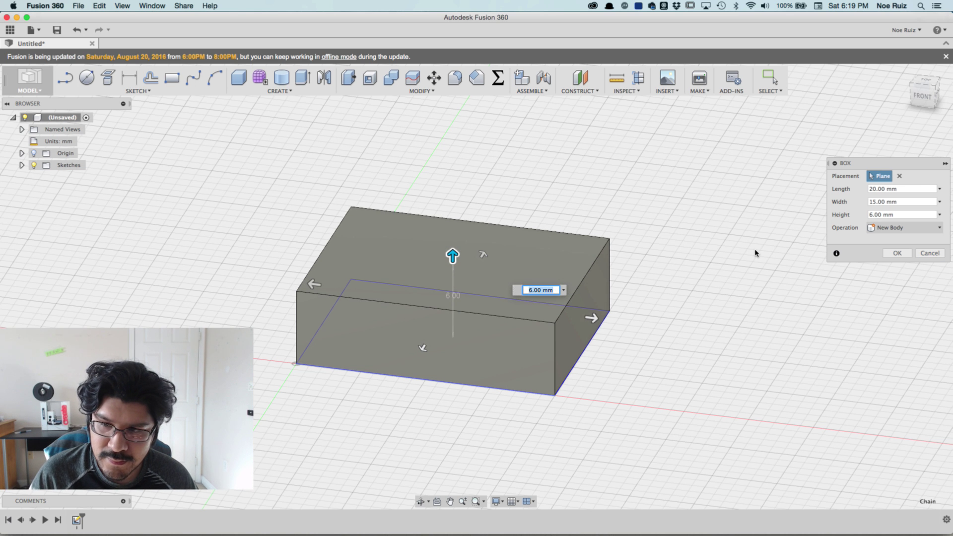
pyautogui.press('Return')
# Step: Fillet the box's four vertical corner edges with a constant radius of 3 mm
pyautogui.keyDown('shift'); pyautogui.moveTo(723, 170); pyautogui.dragTo(694, 191, button='middle'); pyautogui.keyUp('shift')
pyautogui.press('f')
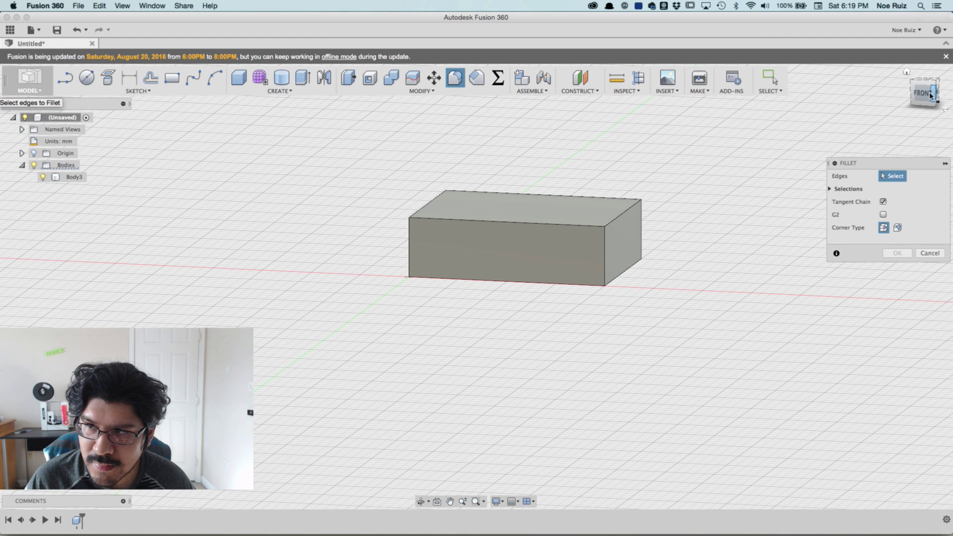
pyautogui.click(917, 101)
pyautogui.moveTo(696, 205); pyautogui.dragTo(330, 237)
pyautogui.keyDown('shift'); pyautogui.moveTo(346, 203); pyautogui.dragTo(389, 229, button='middle'); pyautogui.keyUp('shift')
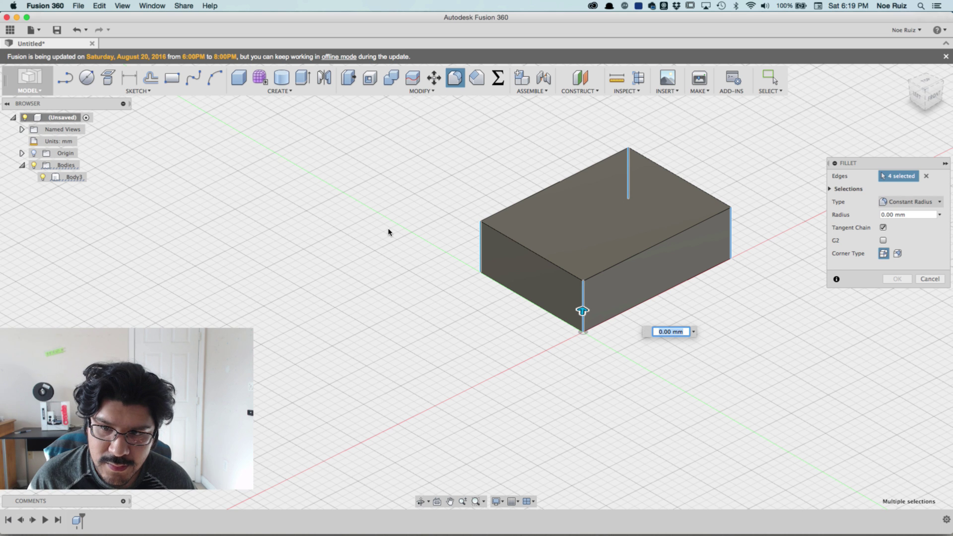
pyautogui.write('3')
pyautogui.press('Return')
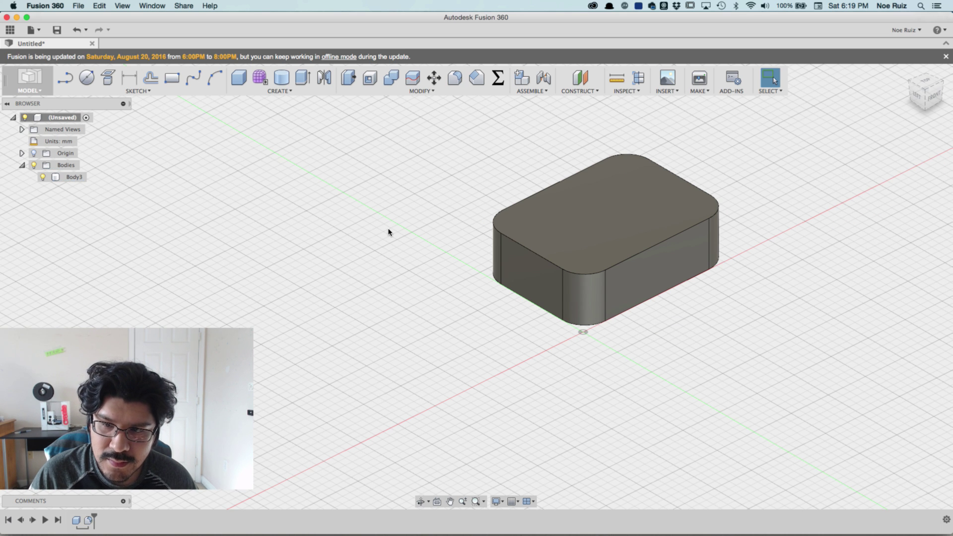
# Step: Edit the box feature to a length of 50 mm, a width of 80 mm and a height of 10 mm
pyautogui.press('F6')
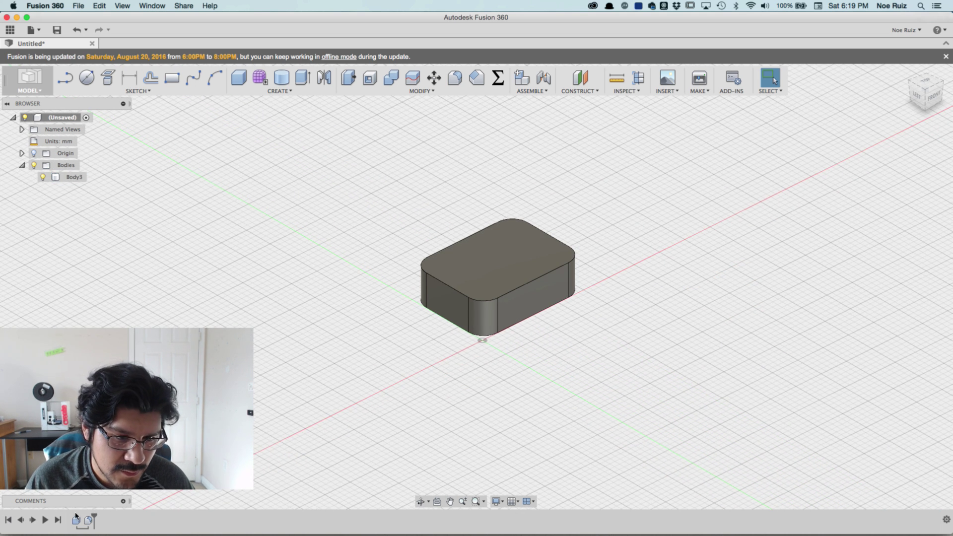
pyautogui.doubleClick(79, 520)
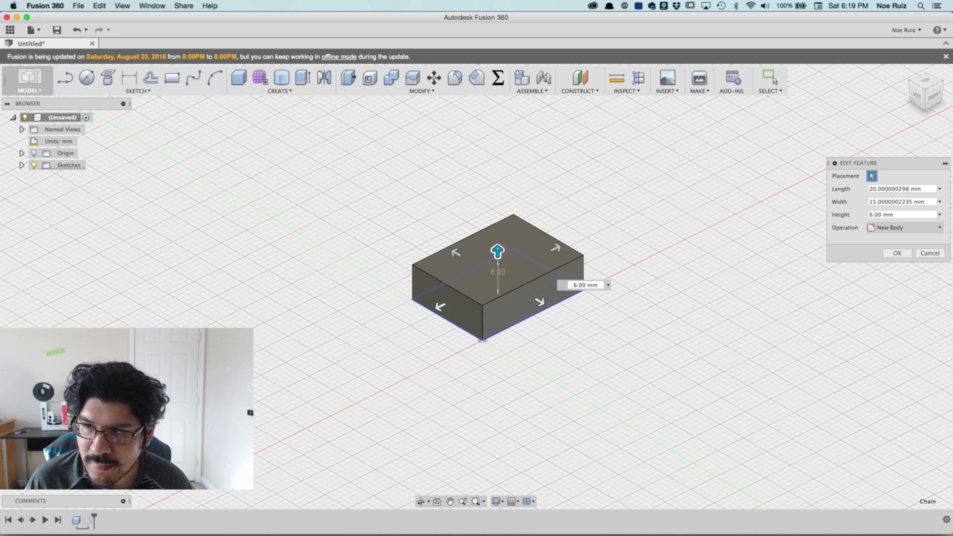
pyautogui.click(899, 189)
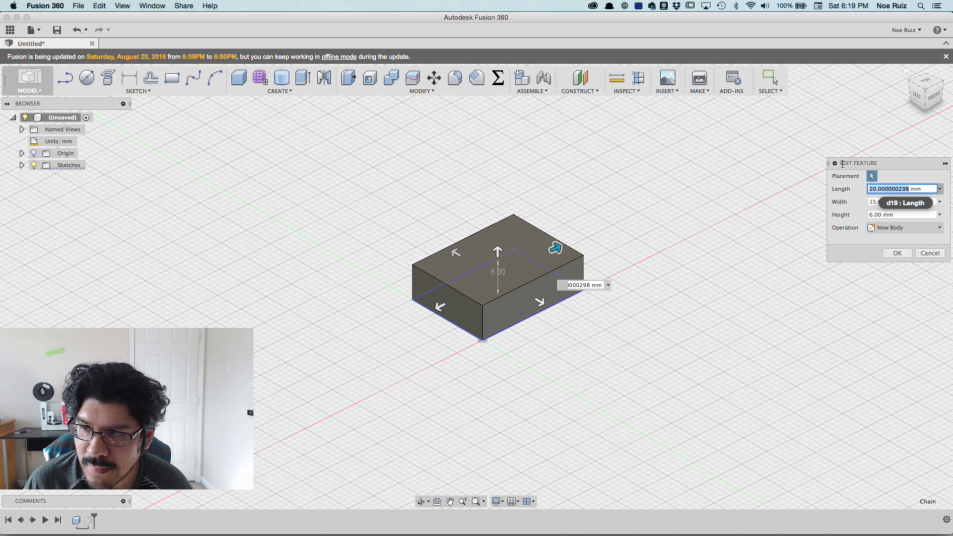
pyautogui.write('50')
pyautogui.press('Tab')
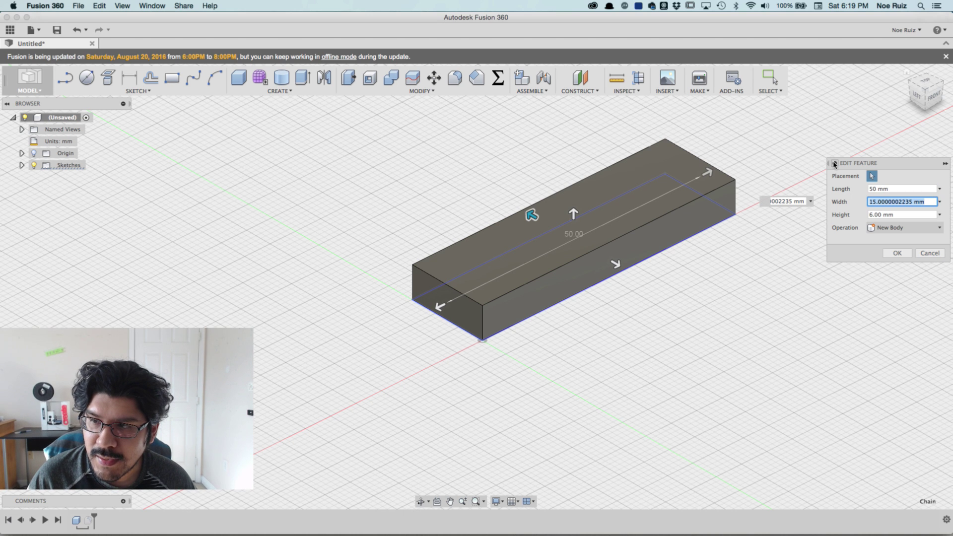
pyautogui.write('80')
pyautogui.press('Tab')
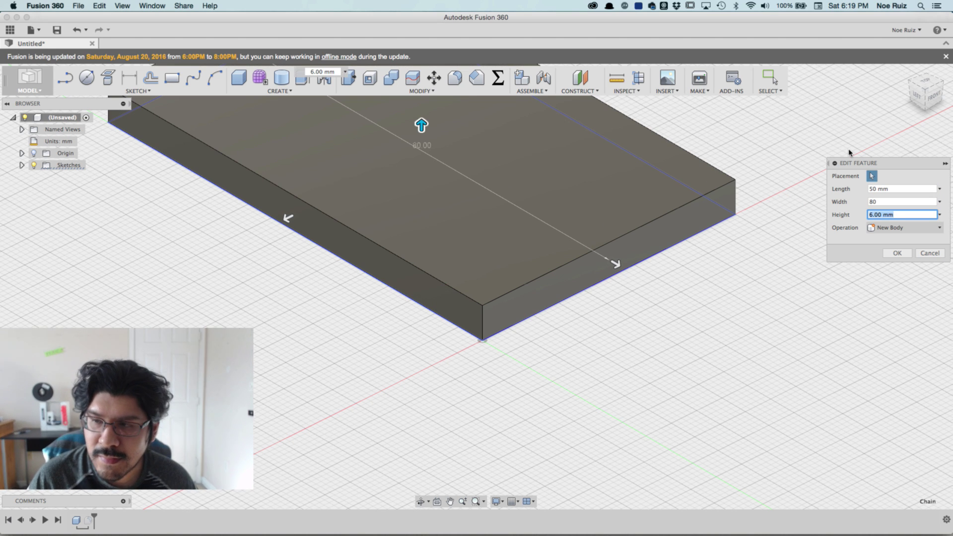
pyautogui.write('10')
pyautogui.press('Return')
pyautogui.scroll(-3, 527, 270)
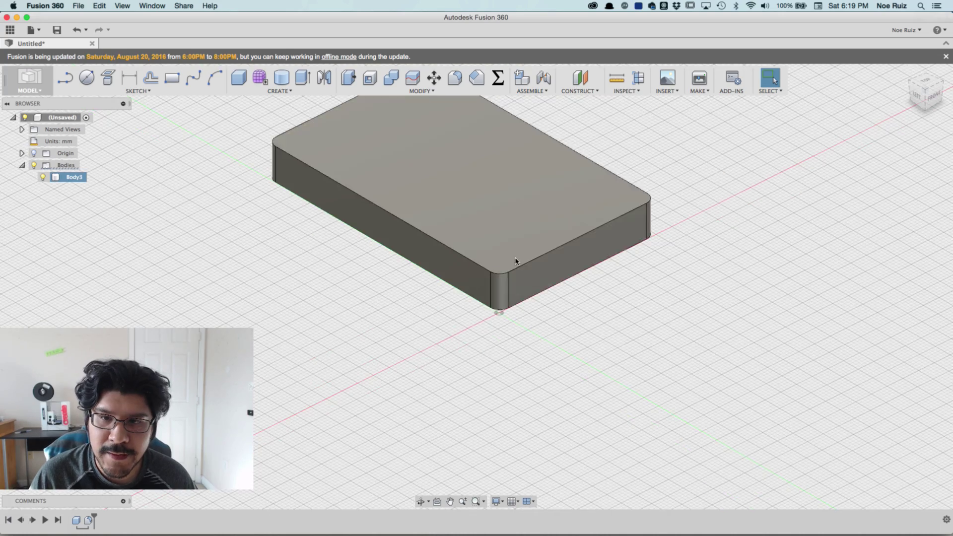
pyautogui.moveTo(515, 261); pyautogui.dragTo(558, 360, button='middle')
pyautogui.scroll(-2, 352, 266)
pyautogui.keyDown('shift'); pyautogui.moveTo(352, 266); pyautogui.dragTo(382, 257, button='middle'); pyautogui.keyUp('shift')
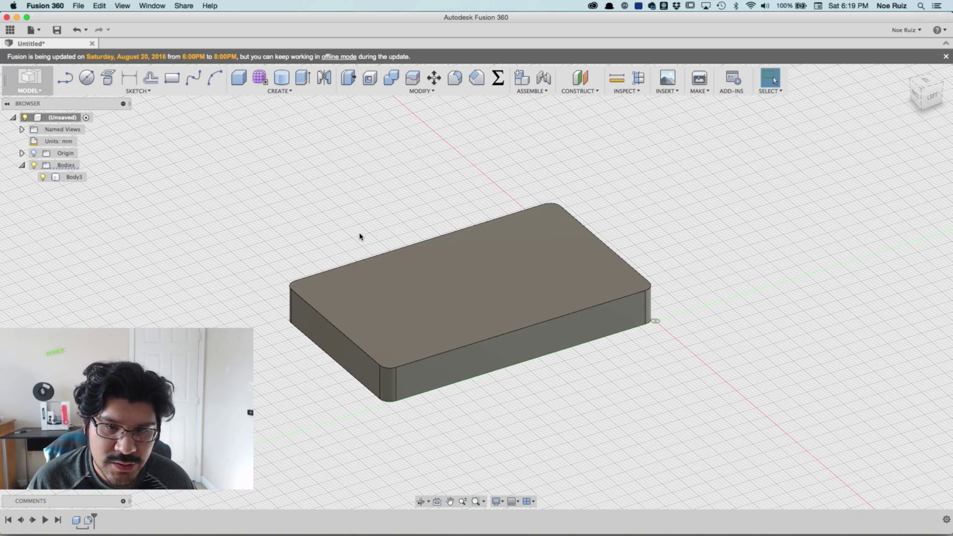
pyautogui.scroll(3, 373, 224)
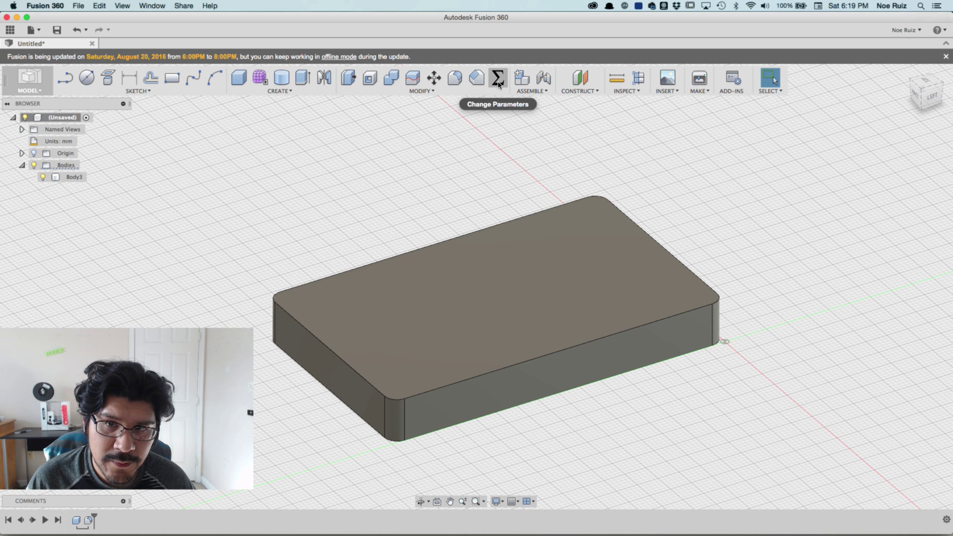
# Step: Add a user parameter named thickness in mm with the expression 1
pyautogui.click(464, 90)
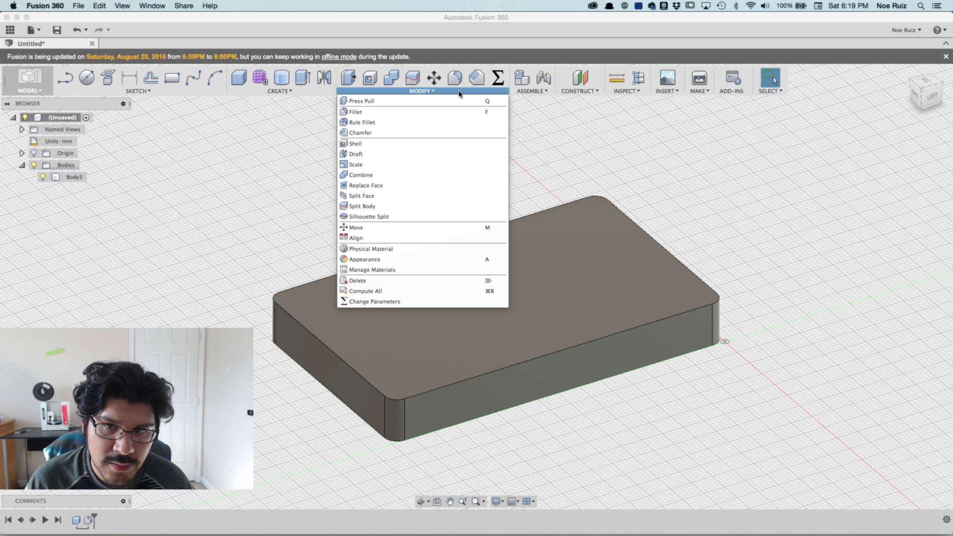
pyautogui.click(498, 78)
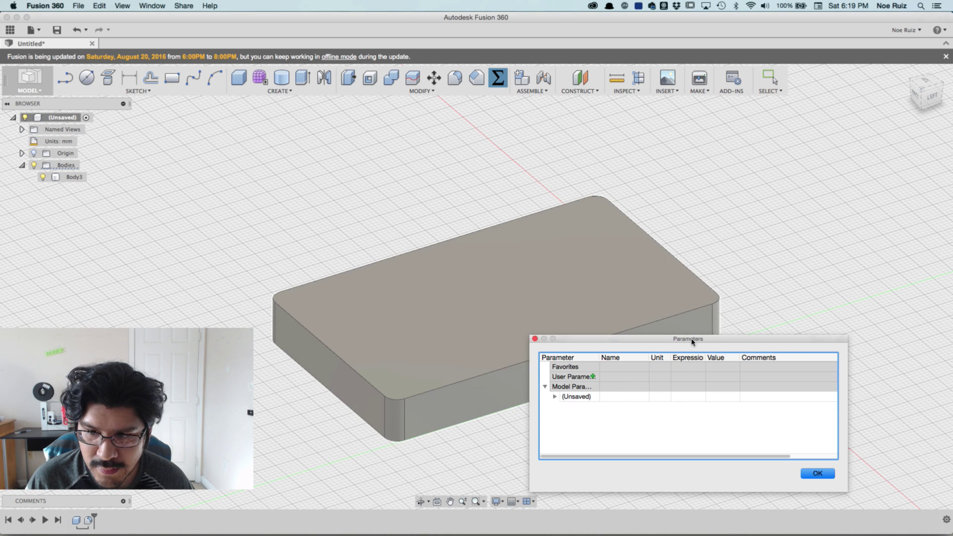
pyautogui.moveTo(692, 341); pyautogui.dragTo(671, 248)
pyautogui.click(572, 284)
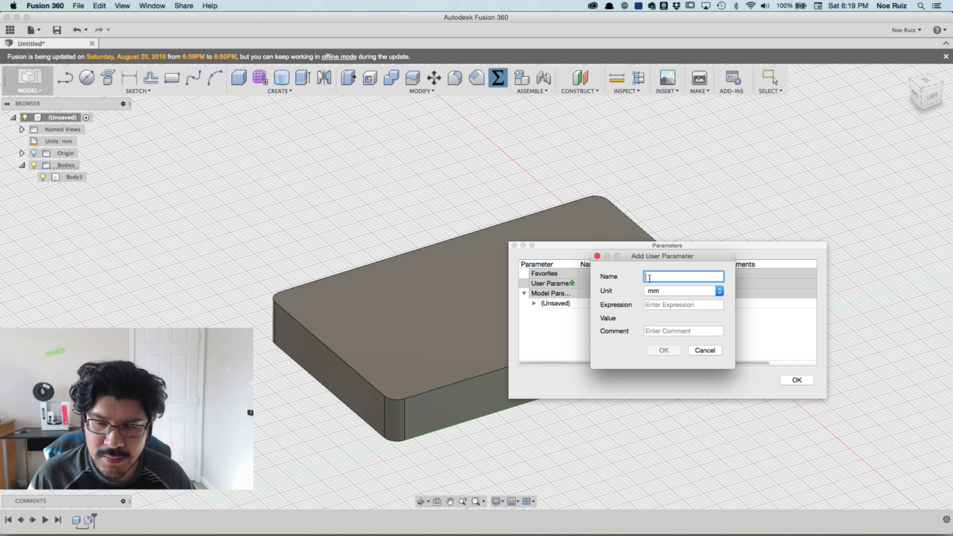
pyautogui.write('thickness')
pyautogui.press('Tab')
pyautogui.press('Tab')
pyautogui.write('1')
pyautogui.press('Return')
pyautogui.click(797, 381)
# Step: Shell the box inward from its top face, using the thickness parameter as the inside thickness
pyautogui.click(444, 285)
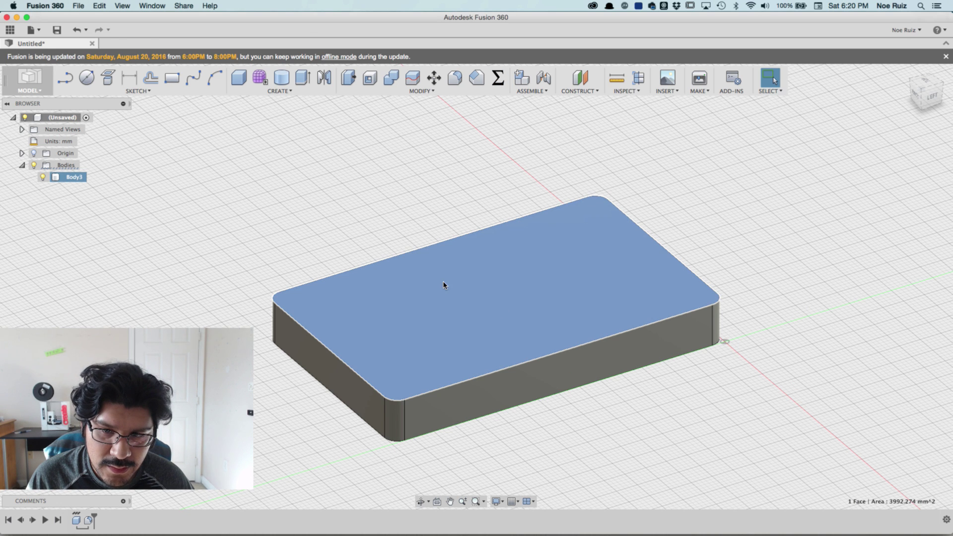
pyautogui.rightClick(455, 303)
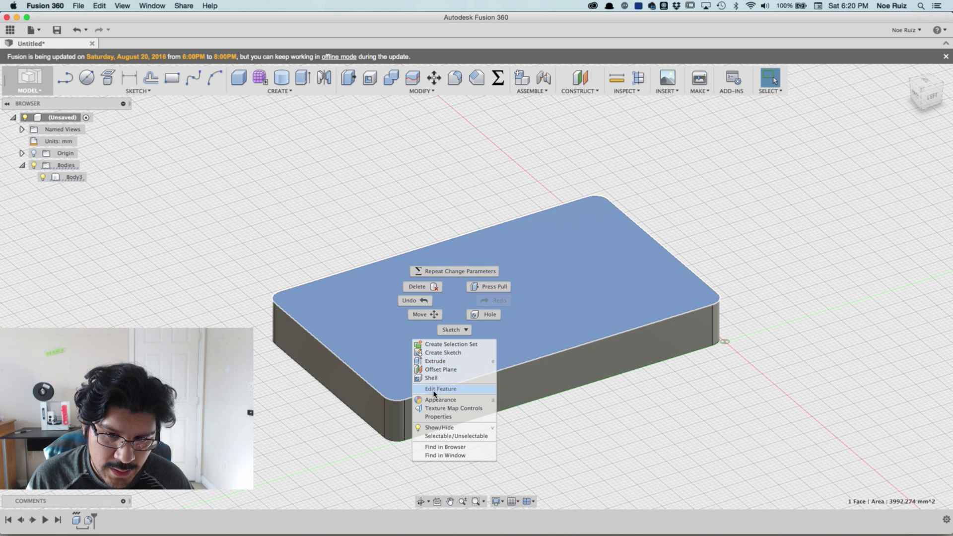
pyautogui.click(432, 378)
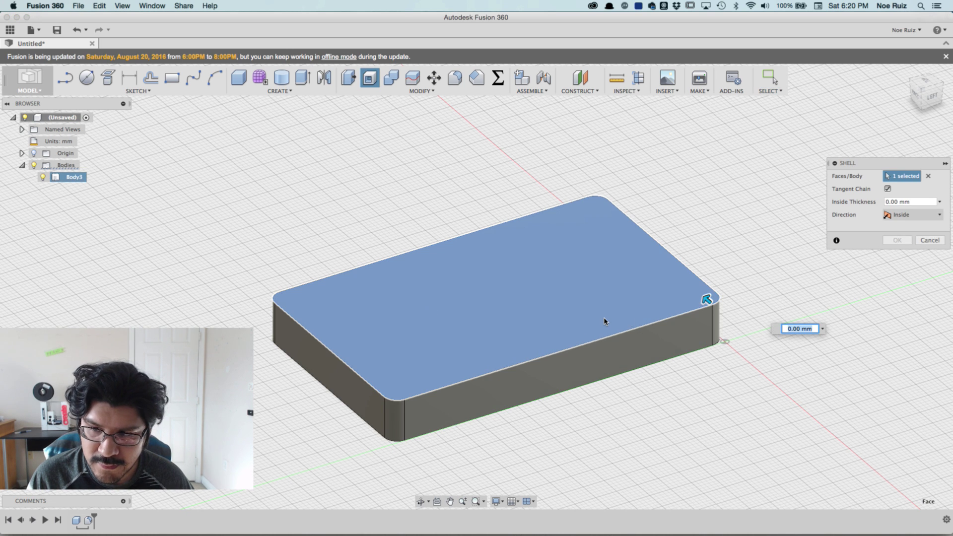
pyautogui.write('th')
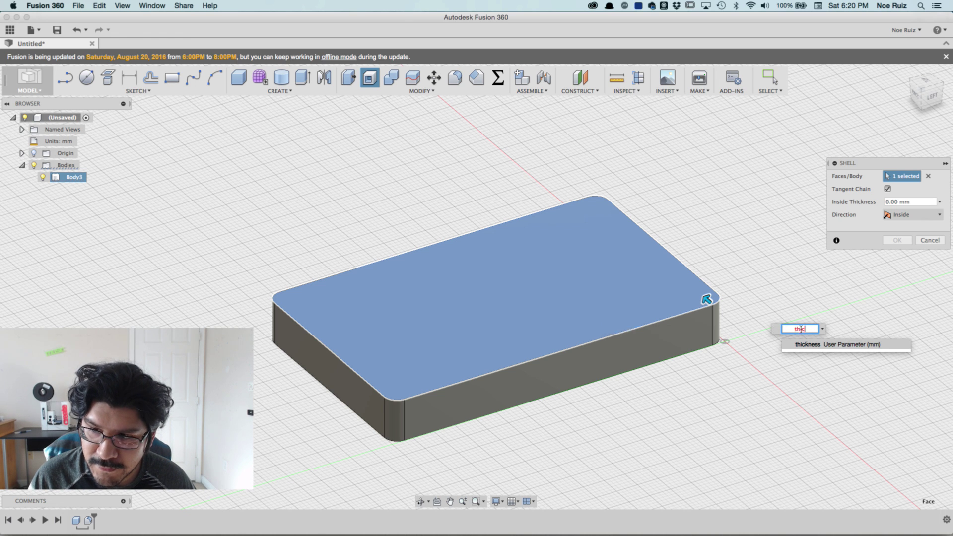
pyautogui.write('ic')
pyautogui.click(829, 347)
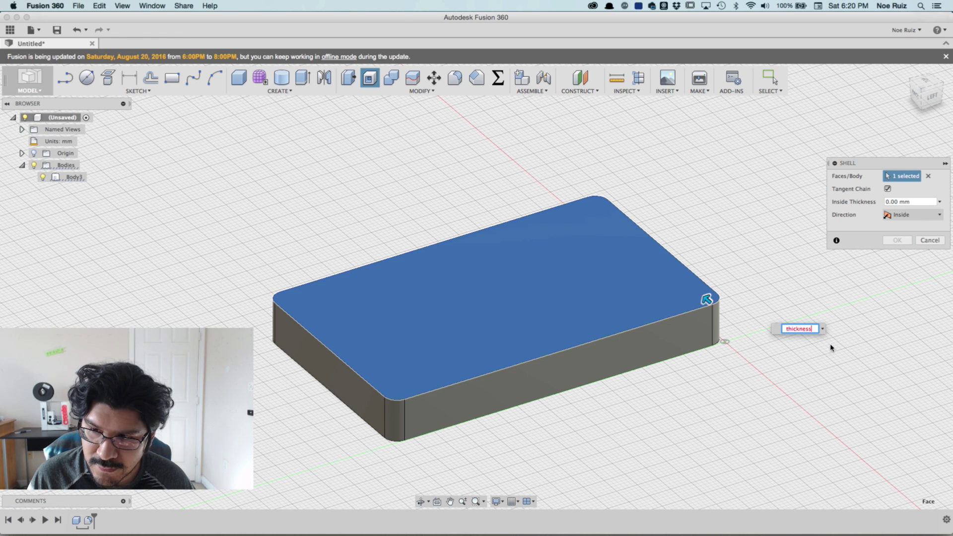
pyautogui.press('Return')
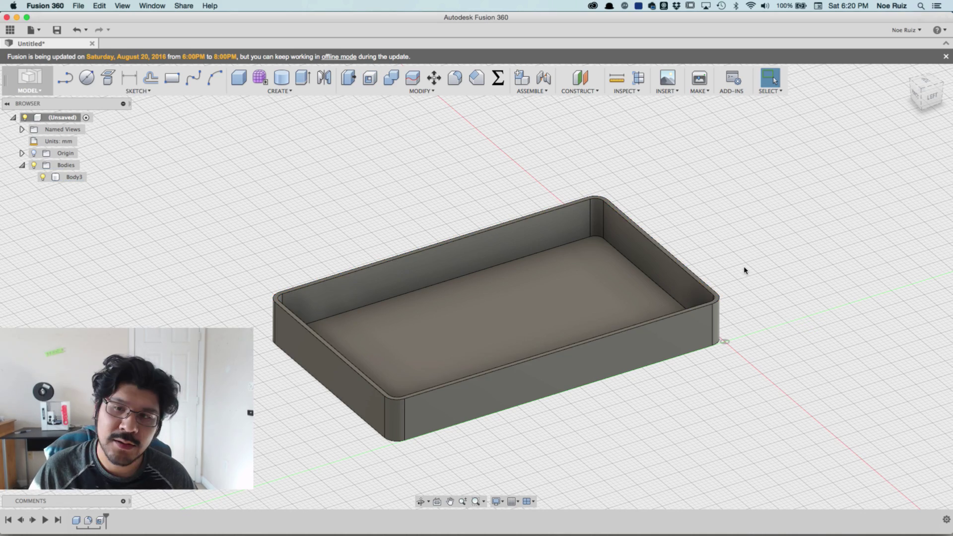
# Step: Examine the wall thickness and rim of the shelled box up close
pyautogui.keyDown('shift'); pyautogui.moveTo(276, 224); pyautogui.dragTo(320, 211, button='middle'); pyautogui.keyUp('shift')
pyautogui.scroll(4, 352, 236)
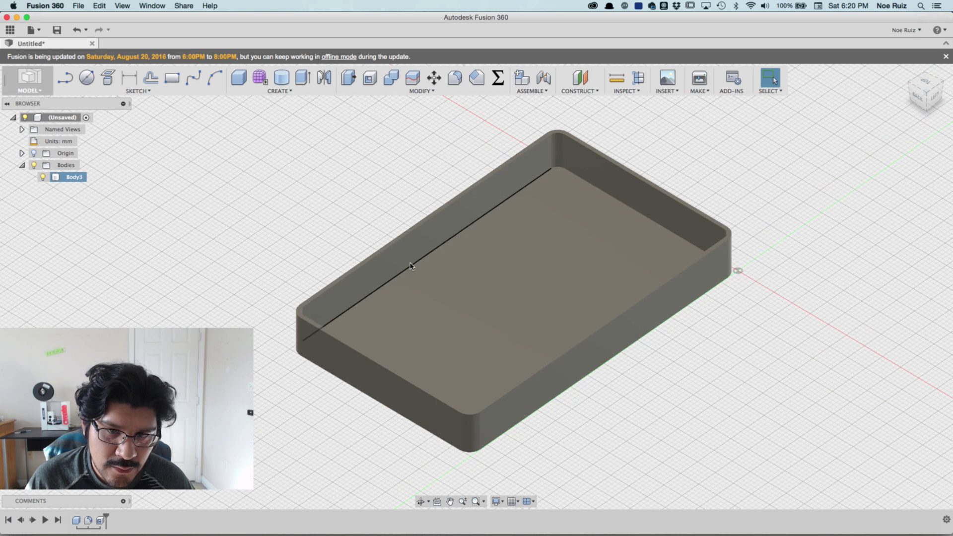
pyautogui.scroll(3, 354, 266)
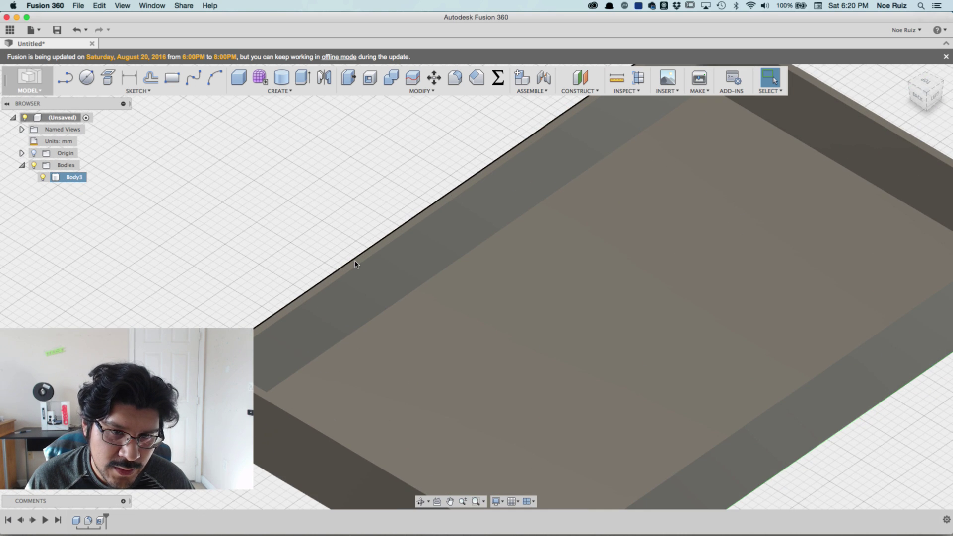
pyautogui.scroll(4, 355, 265)
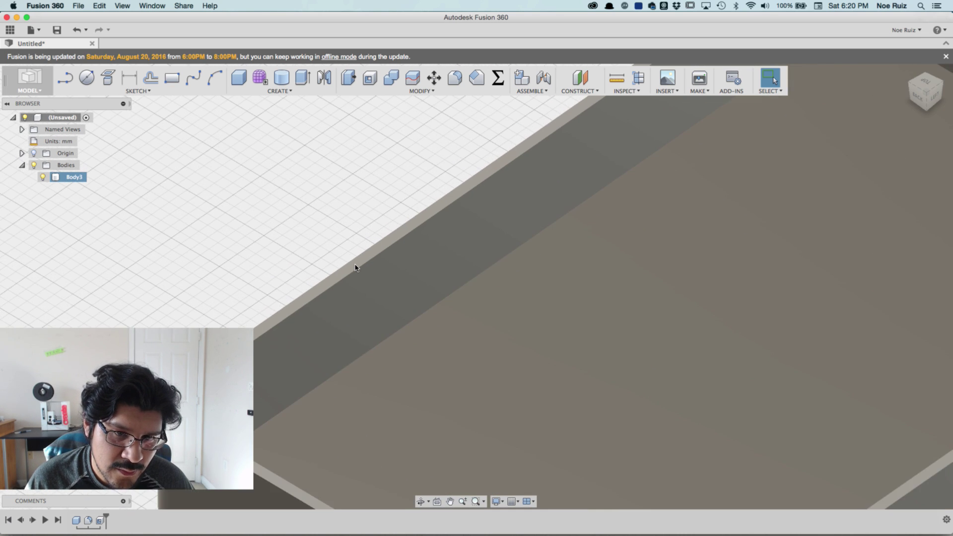
pyautogui.scroll(-8, 345, 238)
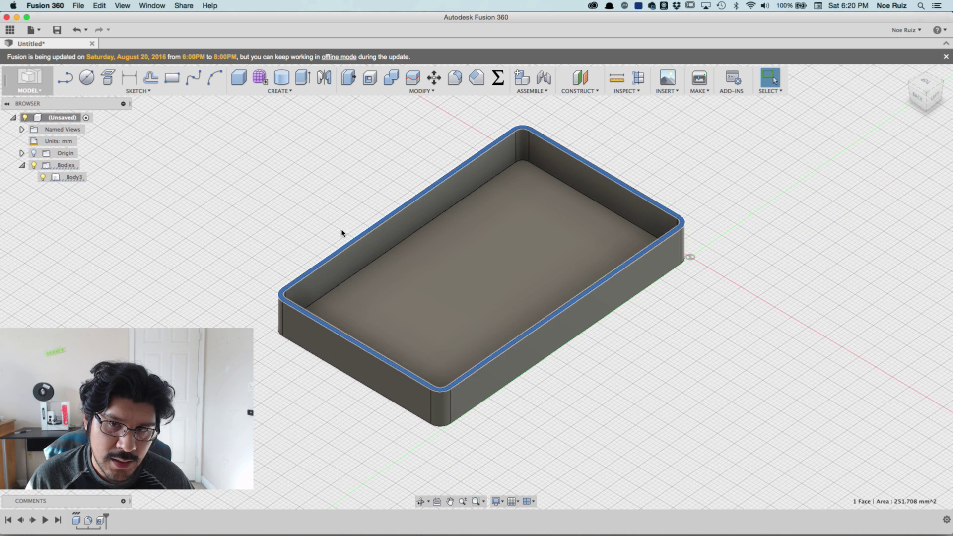
pyautogui.click(336, 212)
pyautogui.scroll(2, 337, 212)
pyautogui.moveTo(343, 257); pyautogui.dragTo(347, 234, button='middle')
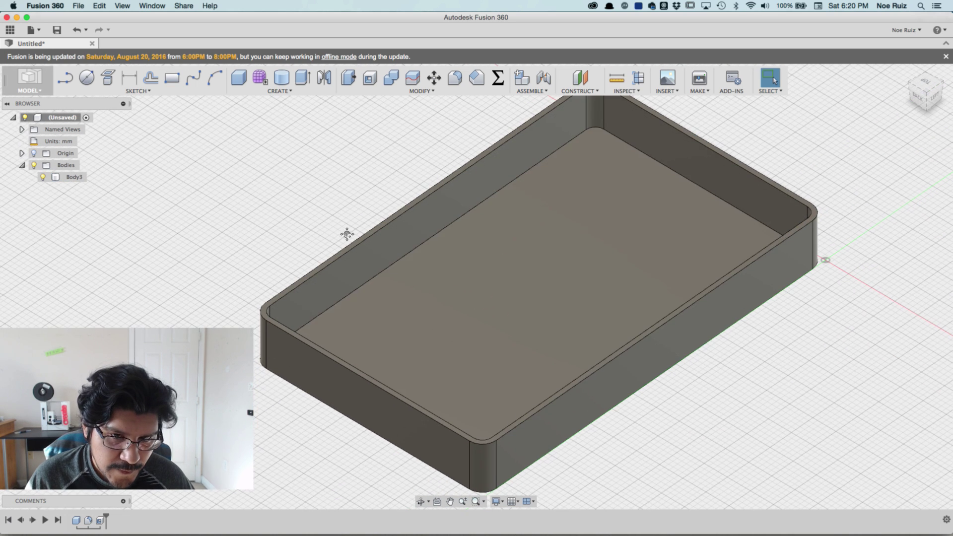
# Step: Save the shelled body as a binary STL with medium refinement and send it to Simplify3D
pyautogui.rightClick(75, 179)
pyautogui.click(111, 249)
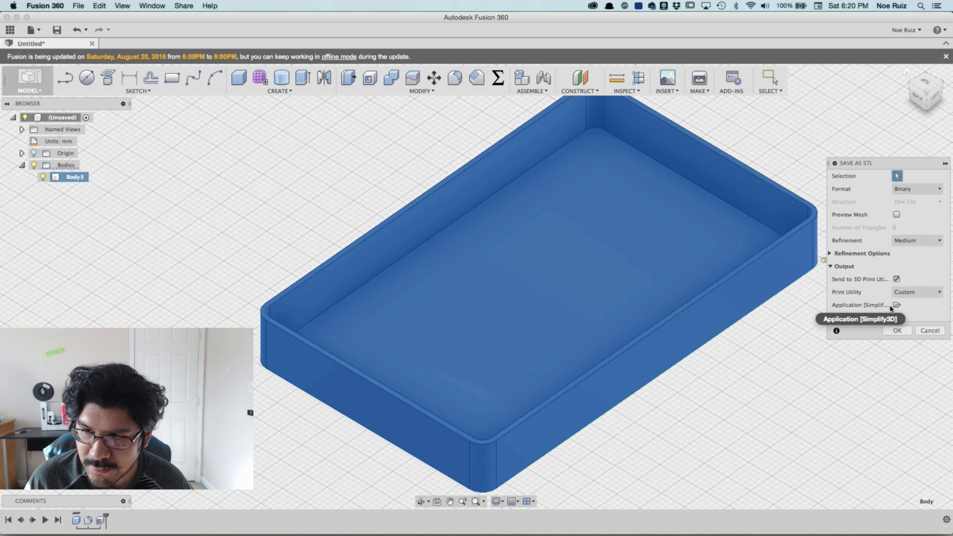
pyautogui.press('super+Tab')
pyautogui.press('Escape')
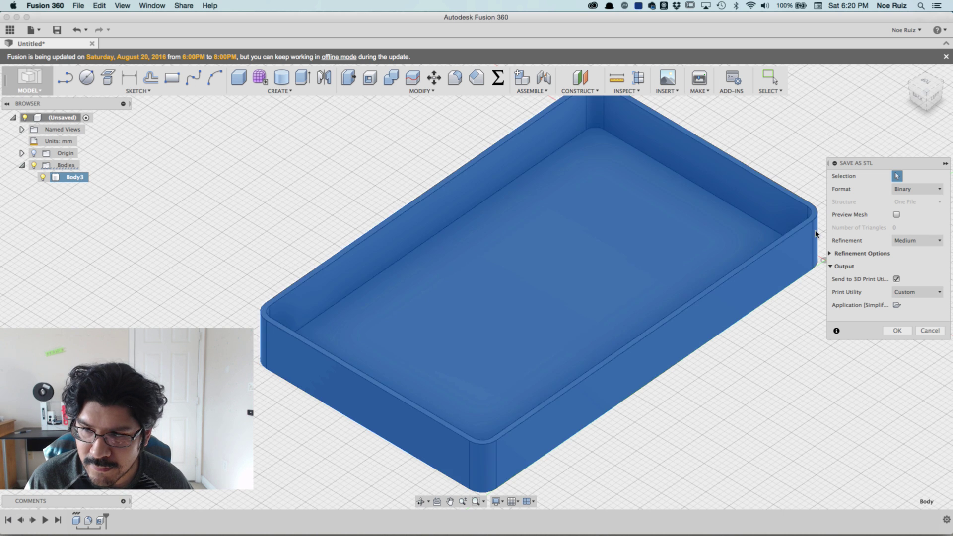
pyautogui.press('super+Tab')
pyautogui.press('super+Tab')
pyautogui.click(898, 330)
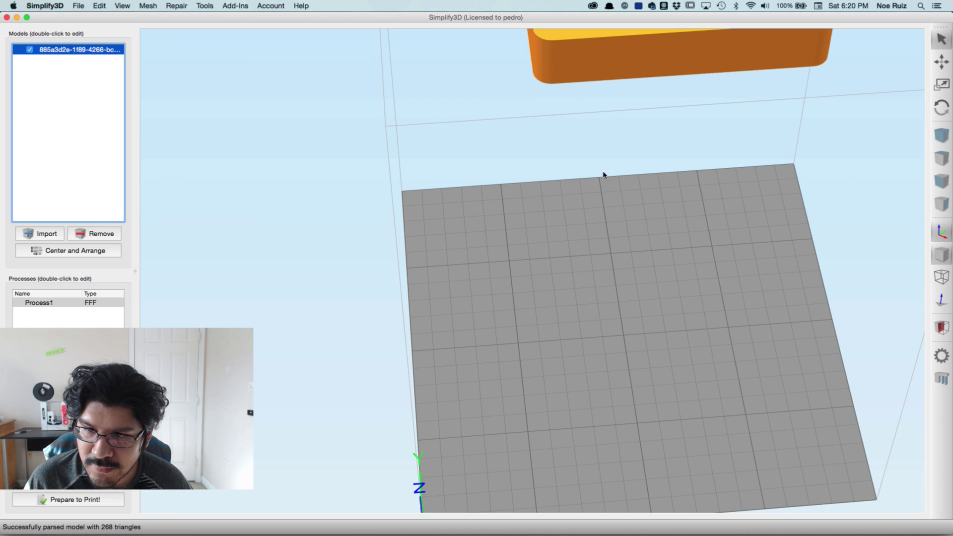
# Step: Examine the imported box, then check the nozzle diameter, extrusion multiplier and extrusion width in Process1's extruder settings
pyautogui.scroll(-5, 424, 263)
pyautogui.moveTo(424, 264); pyautogui.dragTo(556, 240)
pyautogui.scroll(3, 543, 247)
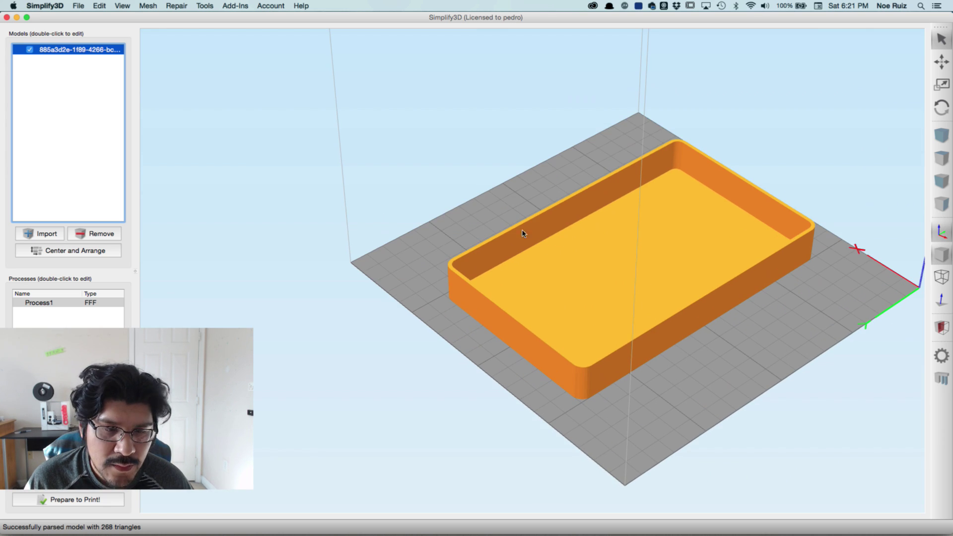
pyautogui.doubleClick(61, 304)
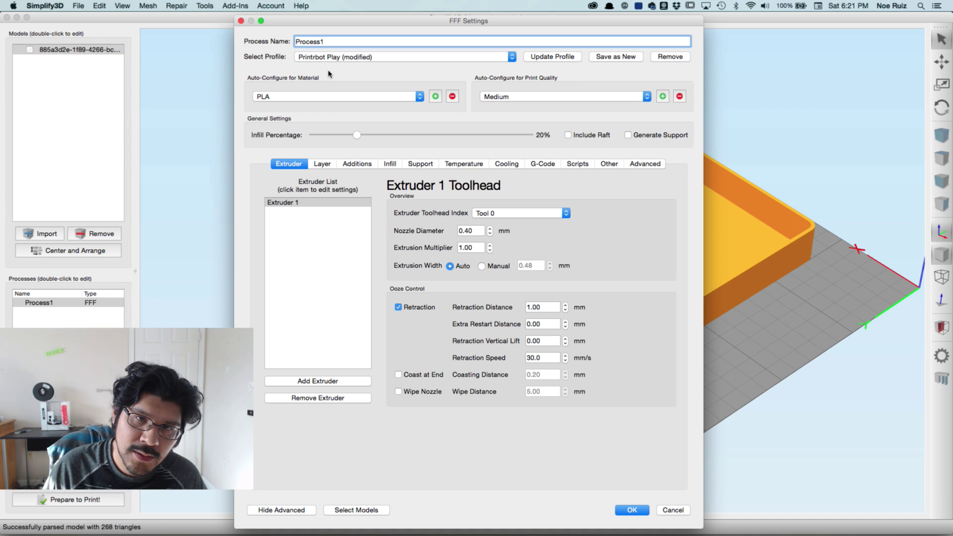
pyautogui.click(476, 231)
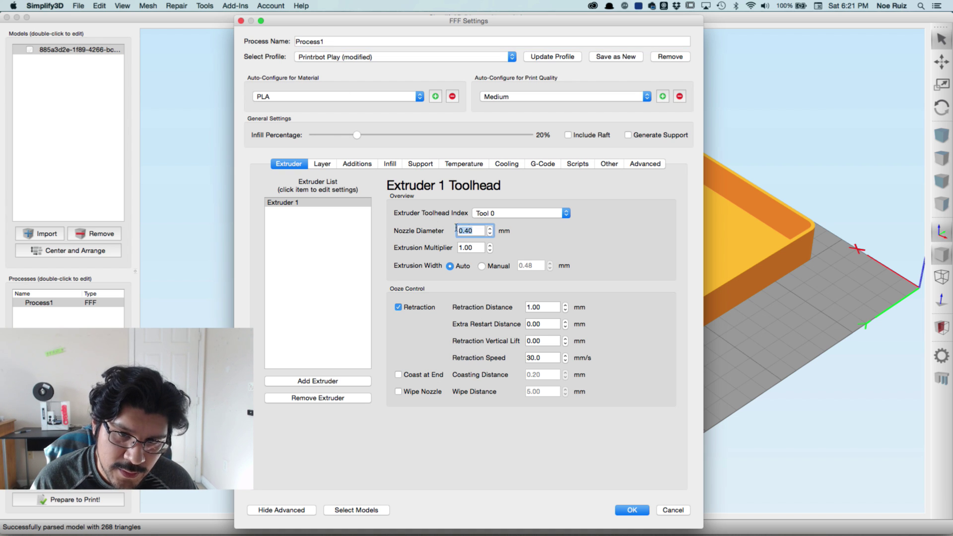
pyautogui.doubleClick(479, 246)
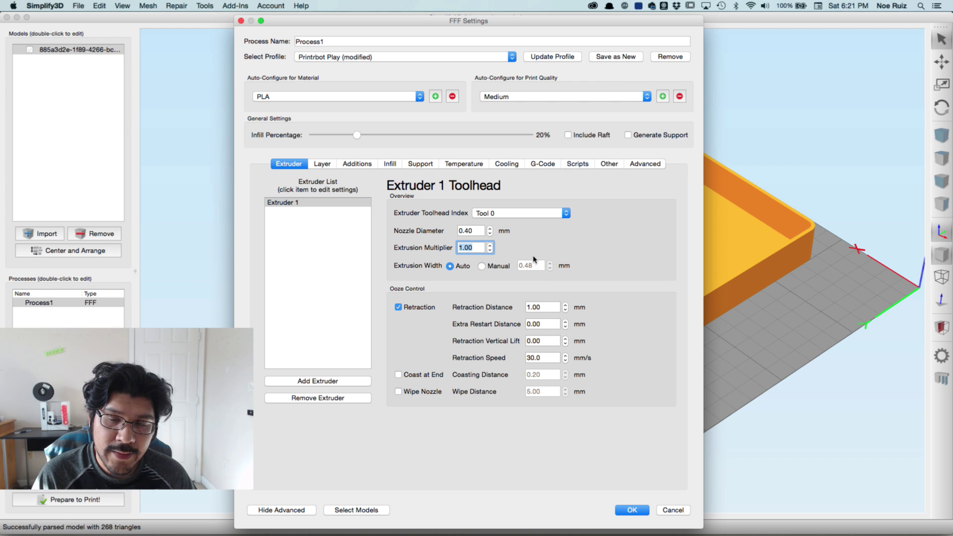
pyautogui.moveTo(474, 228); pyautogui.dragTo(458, 234)
pyautogui.doubleClick(471, 245)
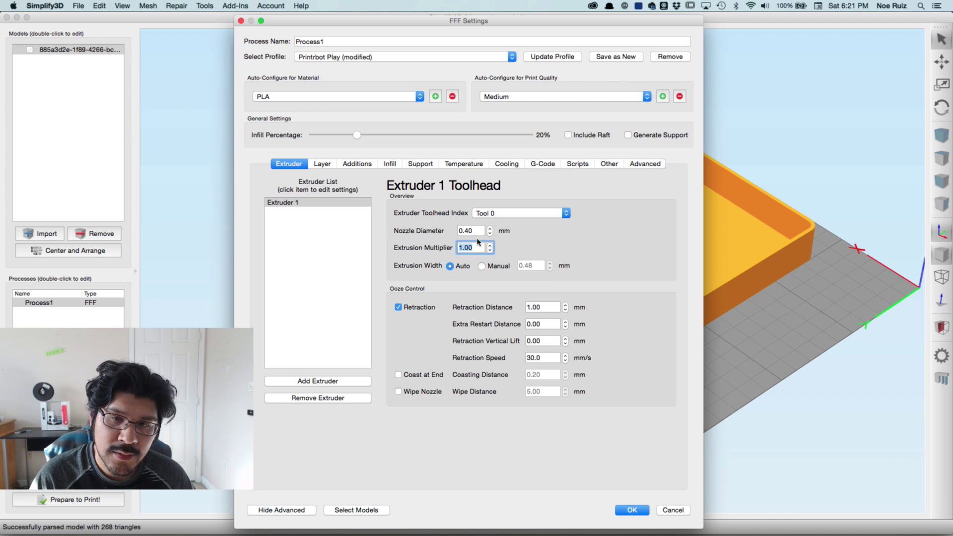
pyautogui.hotkey('shift', 'Tab')
pyautogui.press('Tab')
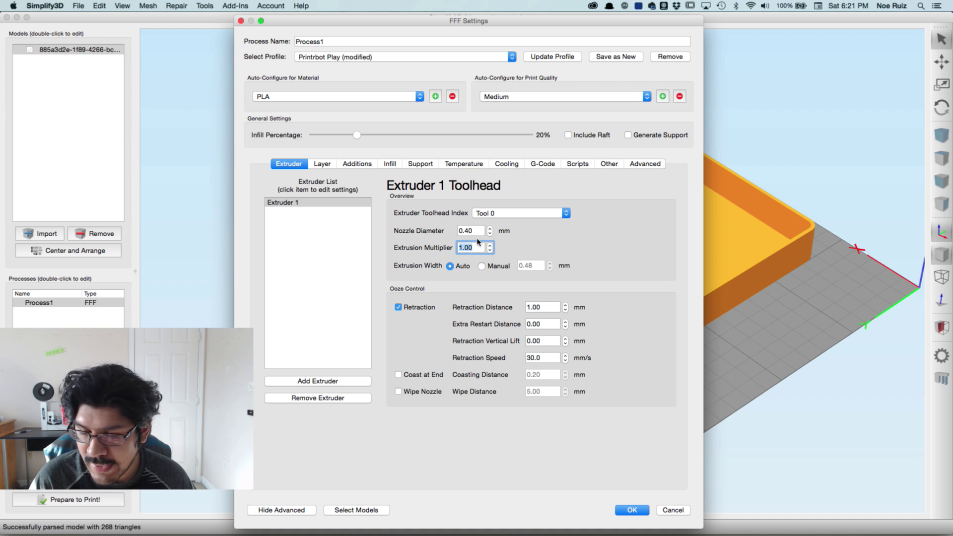
pyautogui.hotkey('shift', 'Tab')
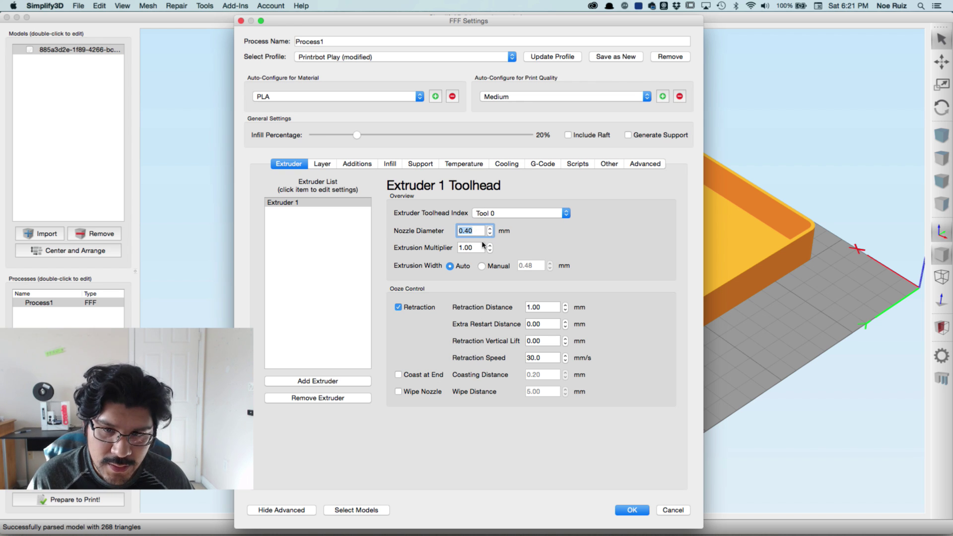
pyautogui.press('Tab')
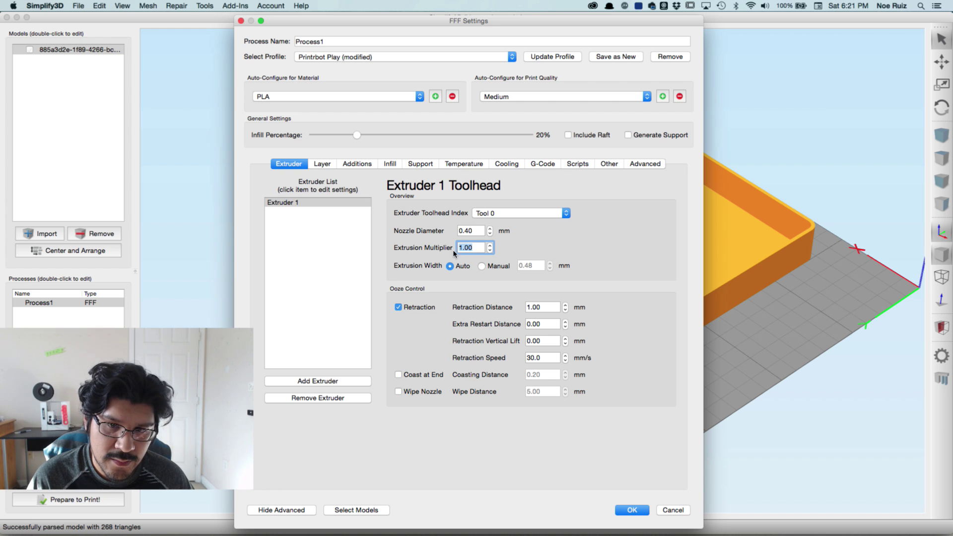
pyautogui.moveTo(475, 248); pyautogui.dragTo(451, 249)
pyautogui.click(451, 249)
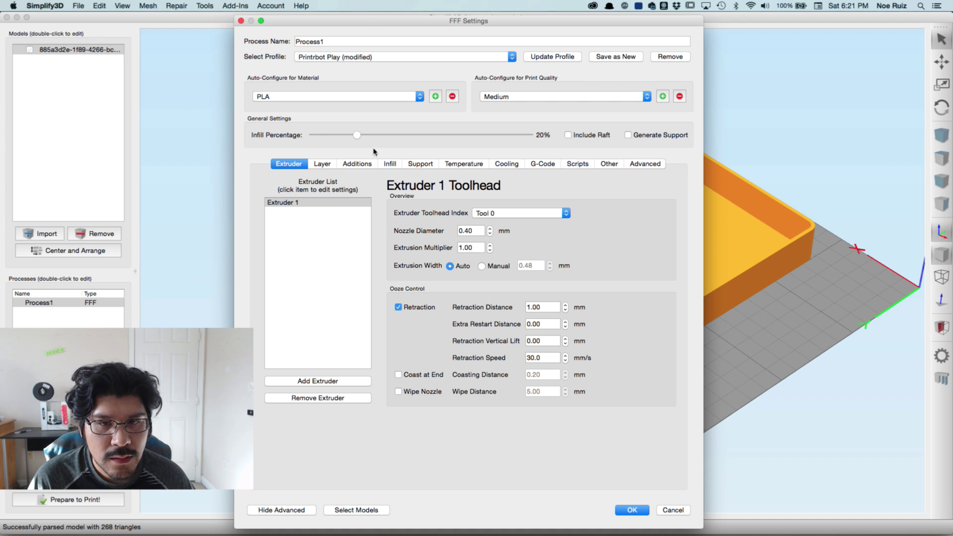
# Step: Check Process1's layer and infill settings, return to the extruder settings and accept the process
pyautogui.click(328, 167)
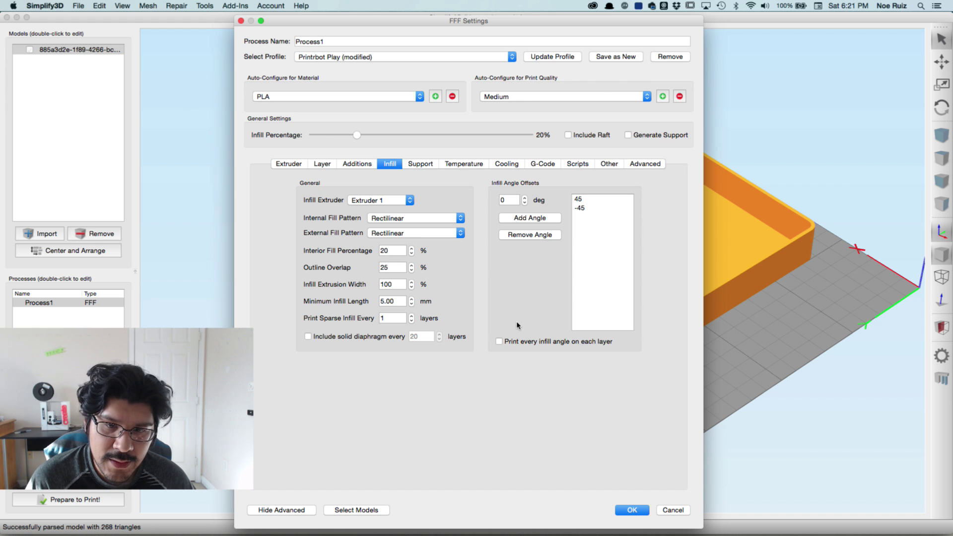
pyautogui.click(285, 166)
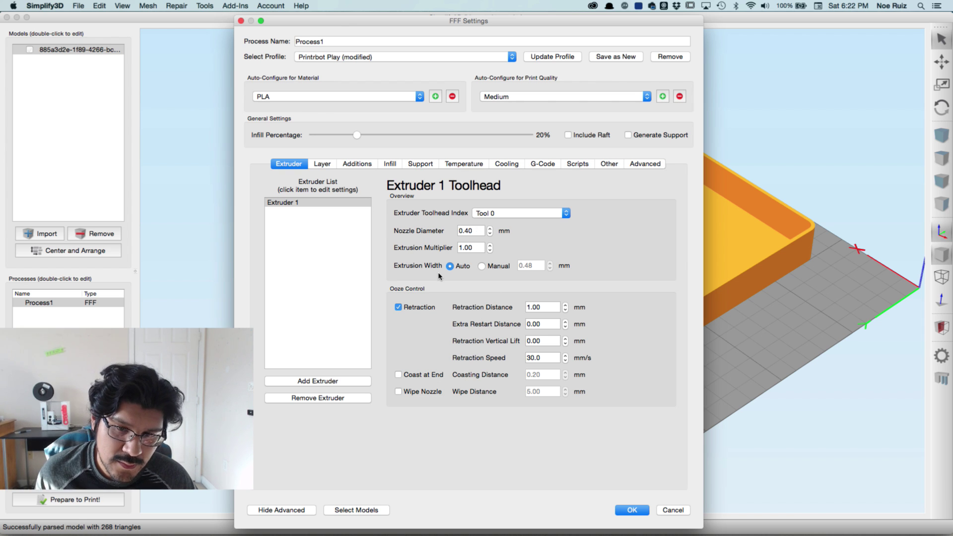
pyautogui.click(630, 512)
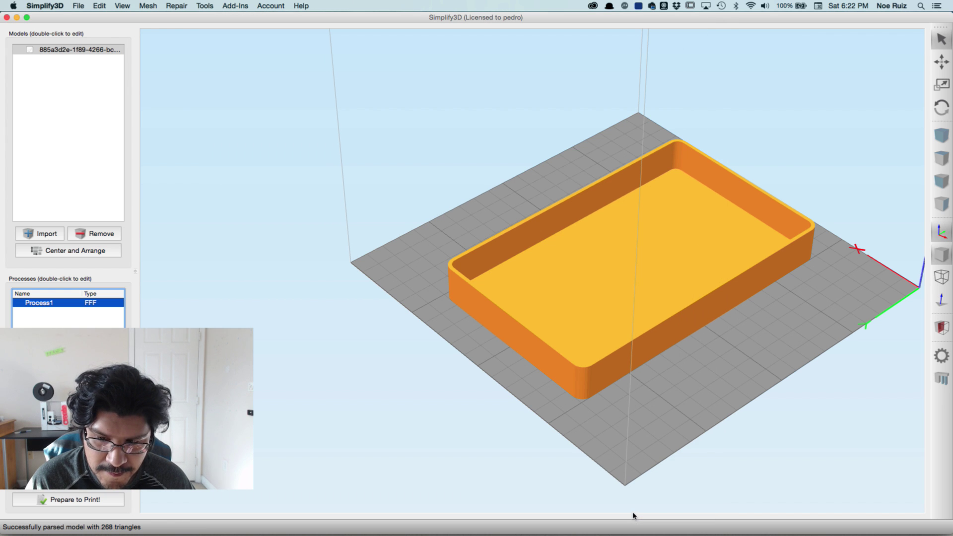
# Step: Slice the box for printing and preview its toolpaths coloured by feature type
pyautogui.click(87, 500)
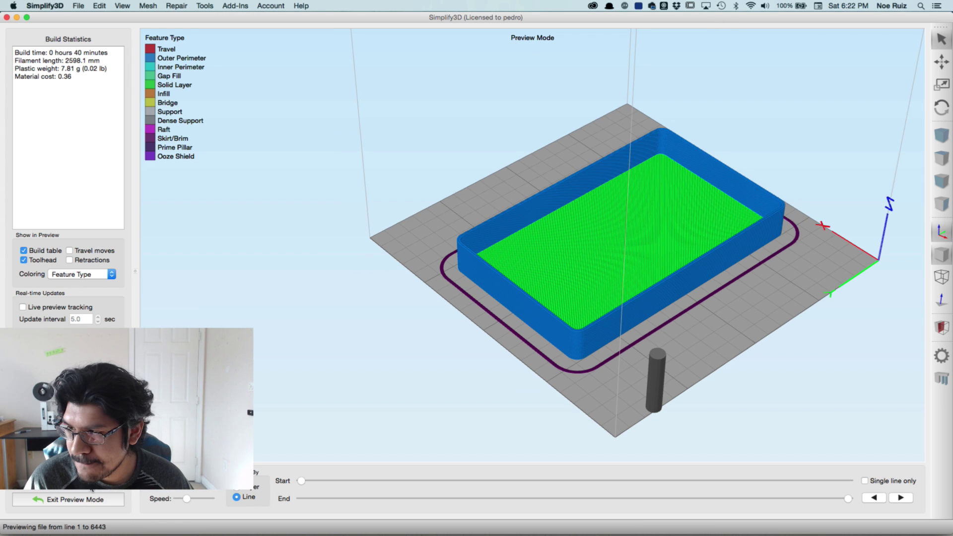
pyautogui.scroll(5, 410, 244)
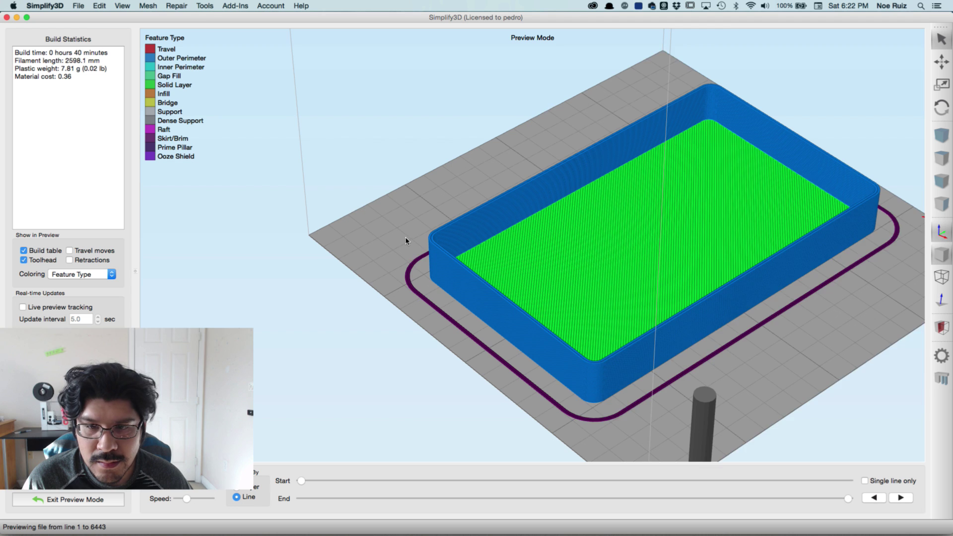
pyautogui.click(67, 276)
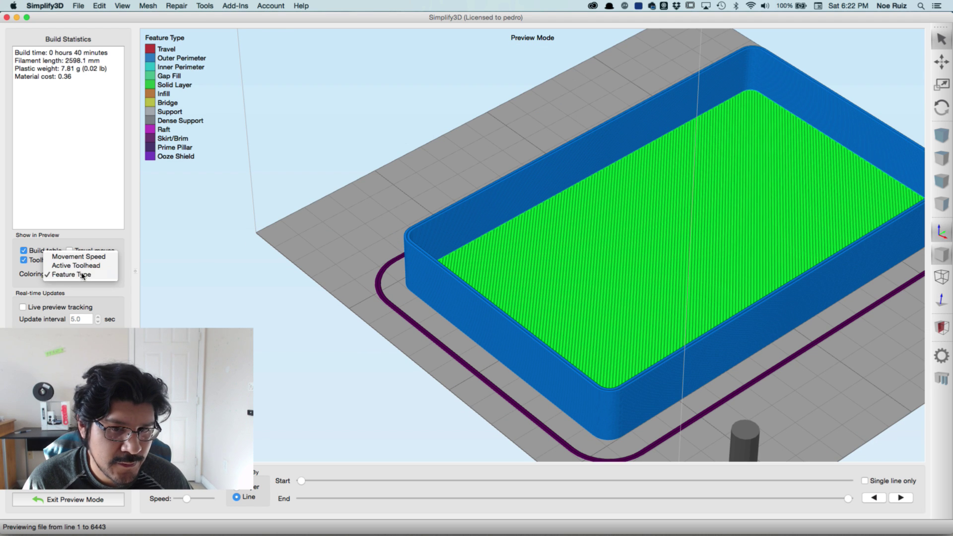
pyautogui.click(85, 276)
pyautogui.scroll(5, 432, 249)
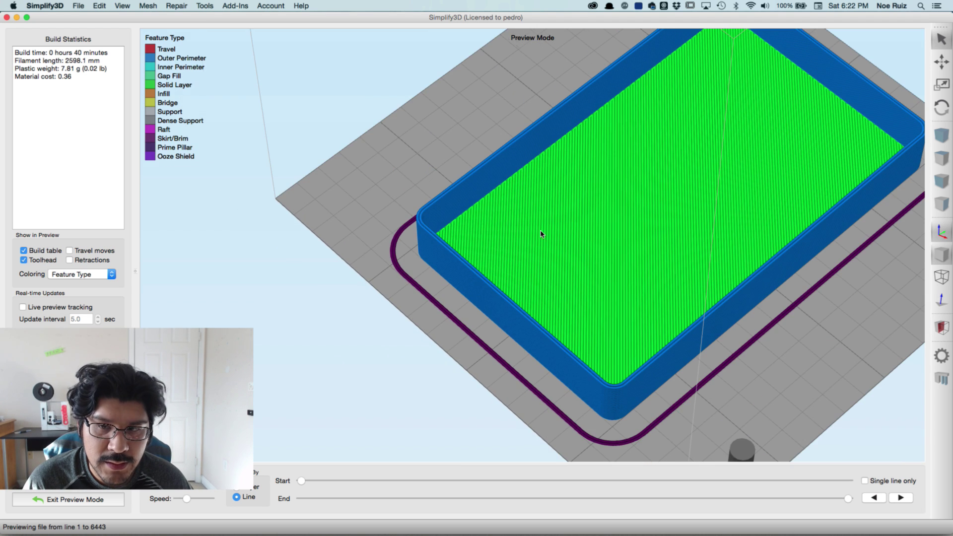
# Step: Examine the perimeter lines of the box walls and corners up close in the toolpath preview
pyautogui.scroll(-3, 660, 203)
pyautogui.scroll(6, 642, 202)
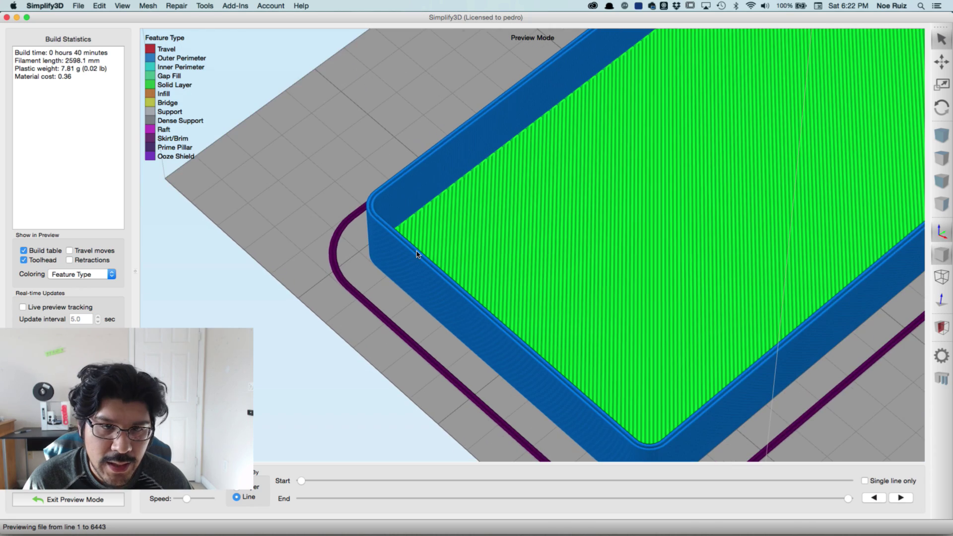
pyautogui.scroll(-2, 410, 250)
pyautogui.scroll(4, 362, 219)
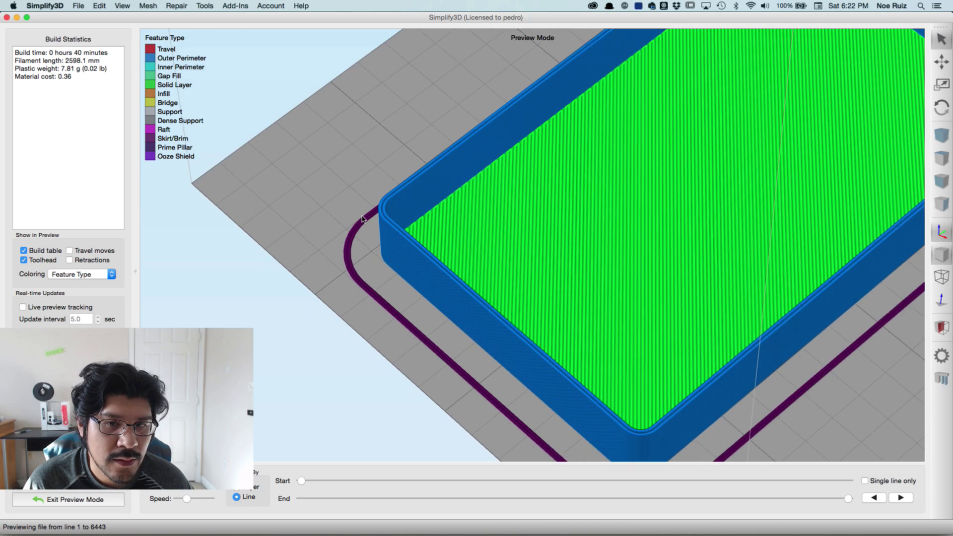
pyautogui.moveTo(285, 213); pyautogui.dragTo(431, 320)
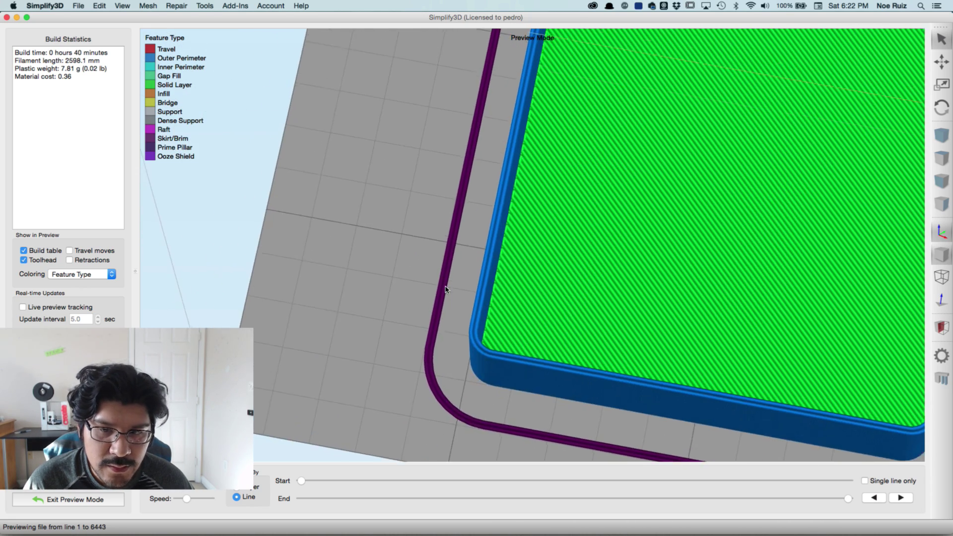
pyautogui.scroll(5, 472, 249)
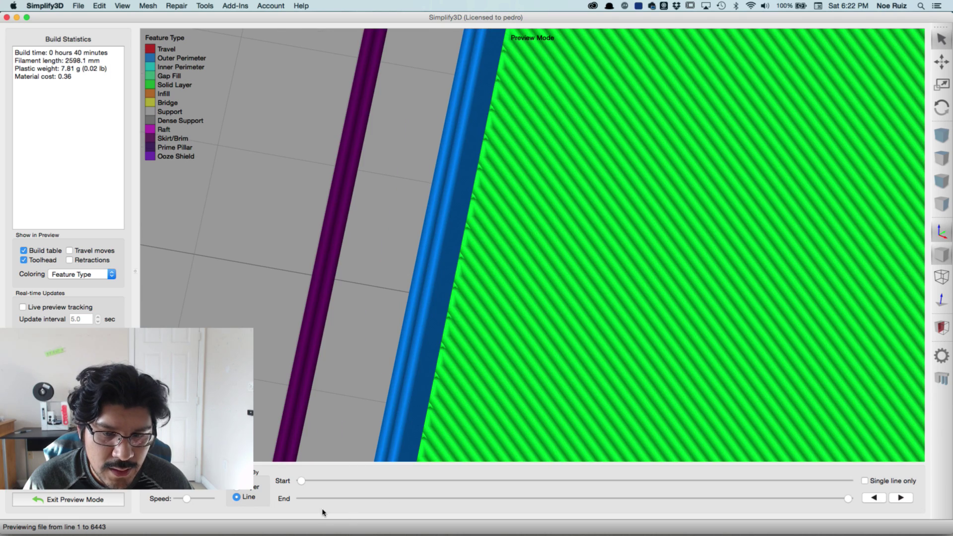
pyautogui.moveTo(321, 499); pyautogui.dragTo(894, 454)
pyautogui.scroll(-5, 453, 309)
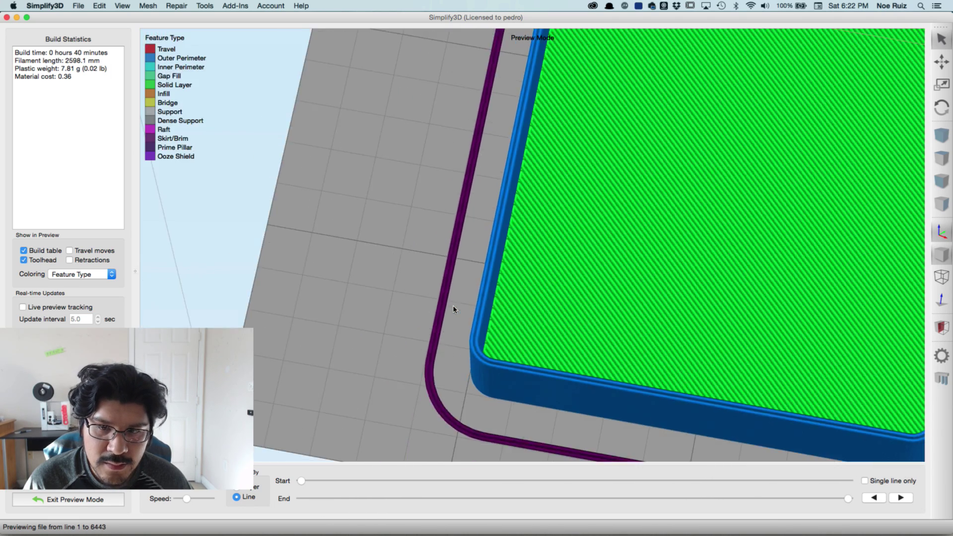
pyautogui.scroll(-3, 453, 309)
pyautogui.moveTo(452, 236); pyautogui.dragTo(343, 184)
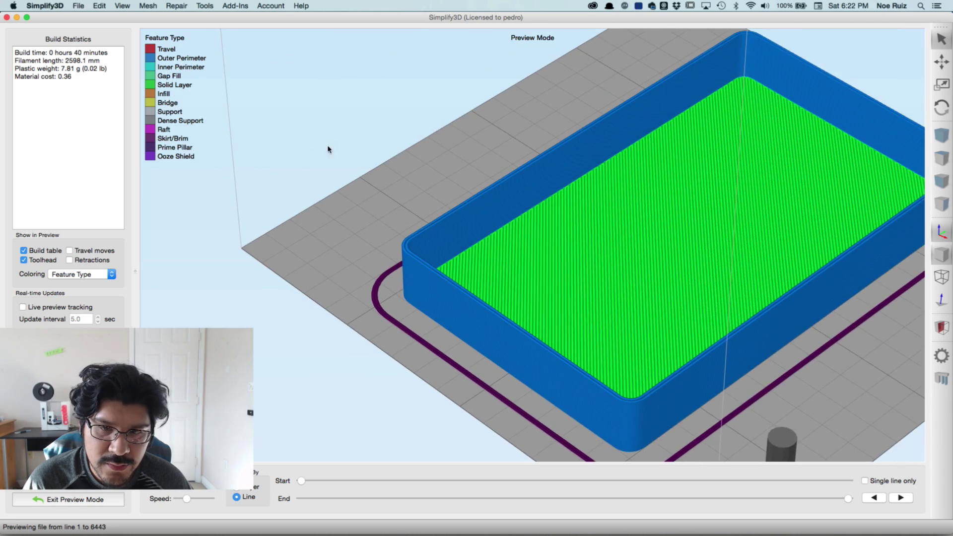
pyautogui.scroll(3, 369, 266)
pyautogui.scroll(-3, 369, 266)
pyautogui.scroll(3, 368, 266)
pyautogui.scroll(-3, 366, 247)
pyautogui.scroll(-5, 290, 207)
pyautogui.moveTo(262, 195); pyautogui.dragTo(238, 195)
pyautogui.moveTo(239, 196); pyautogui.dragTo(279, 203, button='right')
pyautogui.moveTo(279, 202); pyautogui.dragTo(368, 223)
pyautogui.scroll(3, 367, 223)
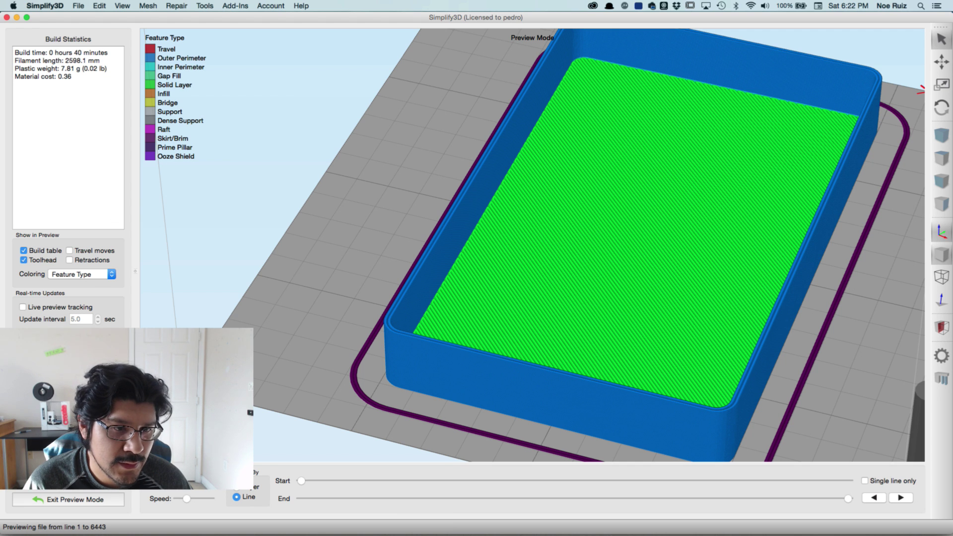
# Step: Exit the toolpath preview and remove the box model from the build plate
pyautogui.click(91, 502)
pyautogui.click(96, 230)
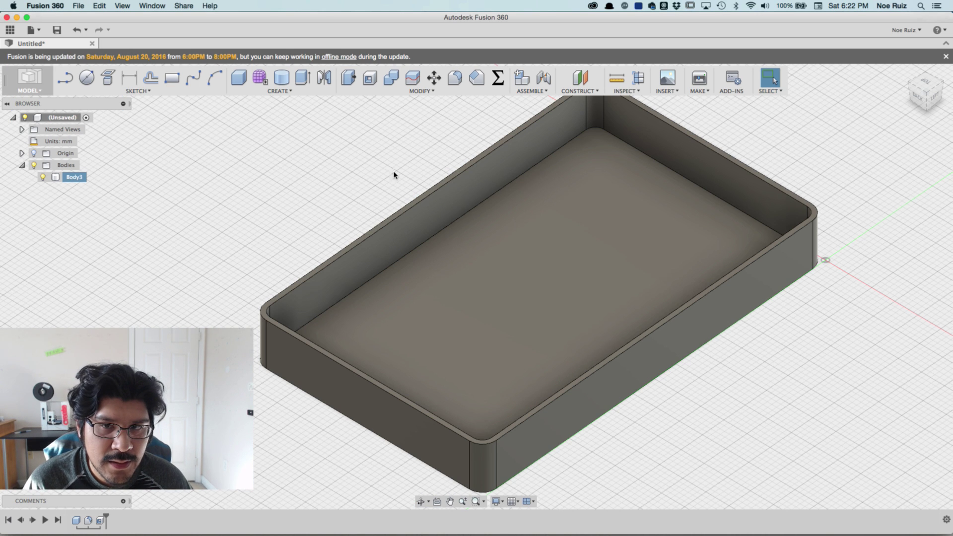
# Step: In Fusion 360, set the thickness user parameter to 1.2 mm
pyautogui.click(498, 78)
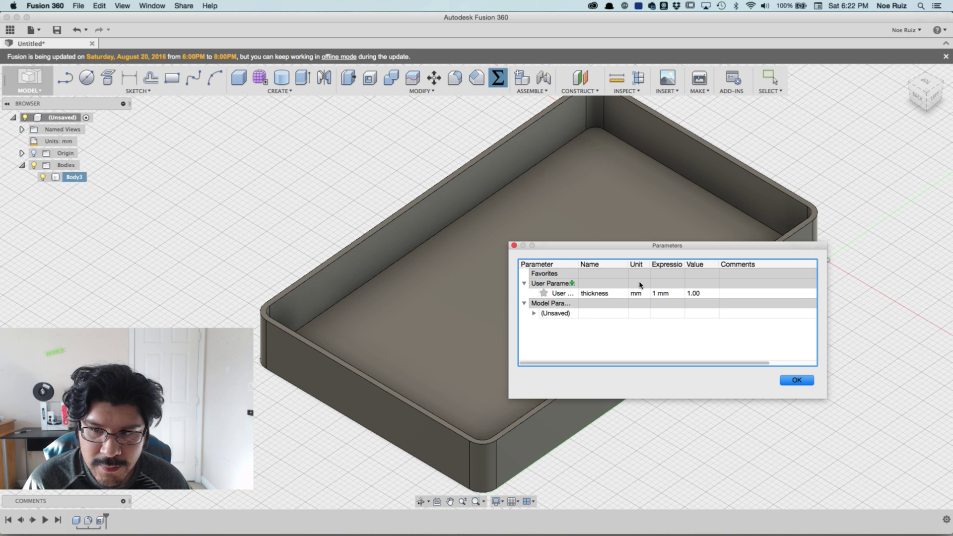
pyautogui.click(658, 294)
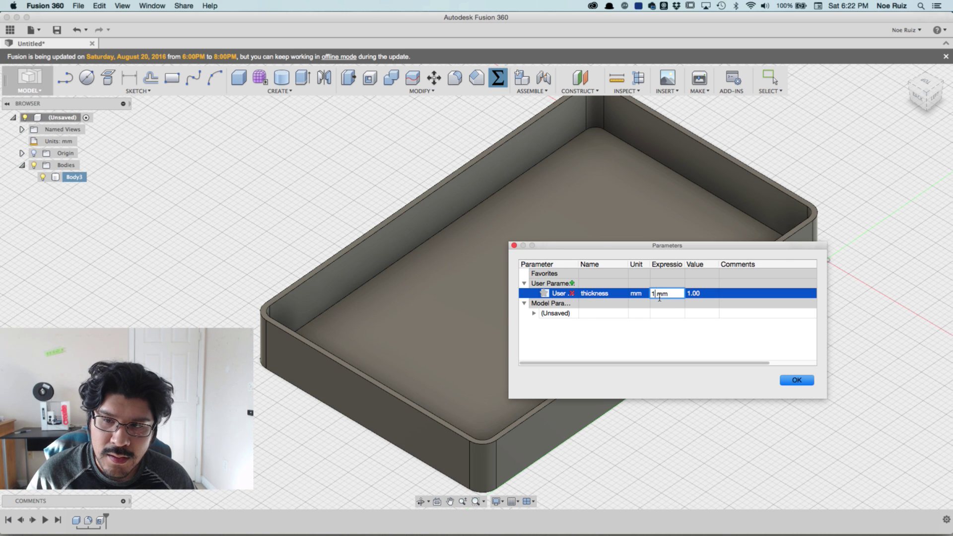
pyautogui.press('Return')
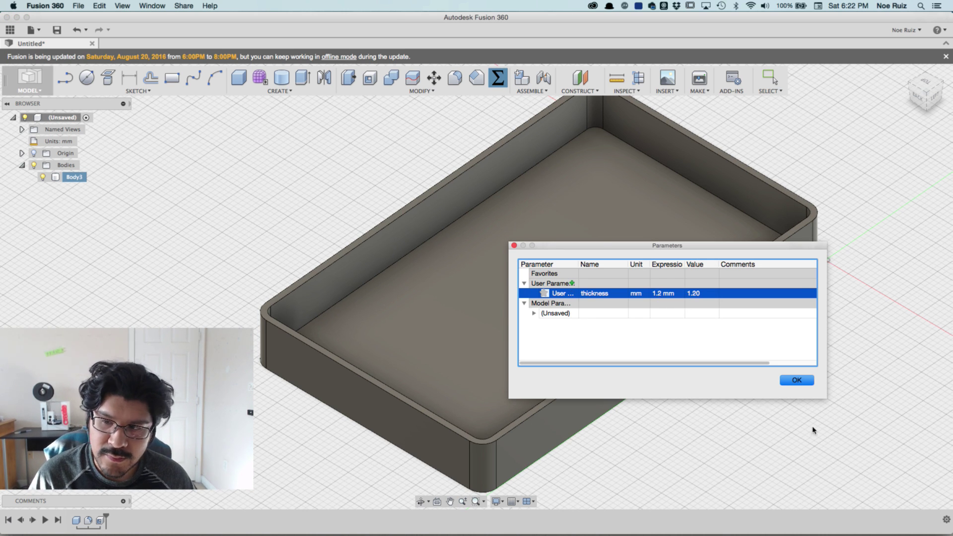
pyautogui.click(797, 381)
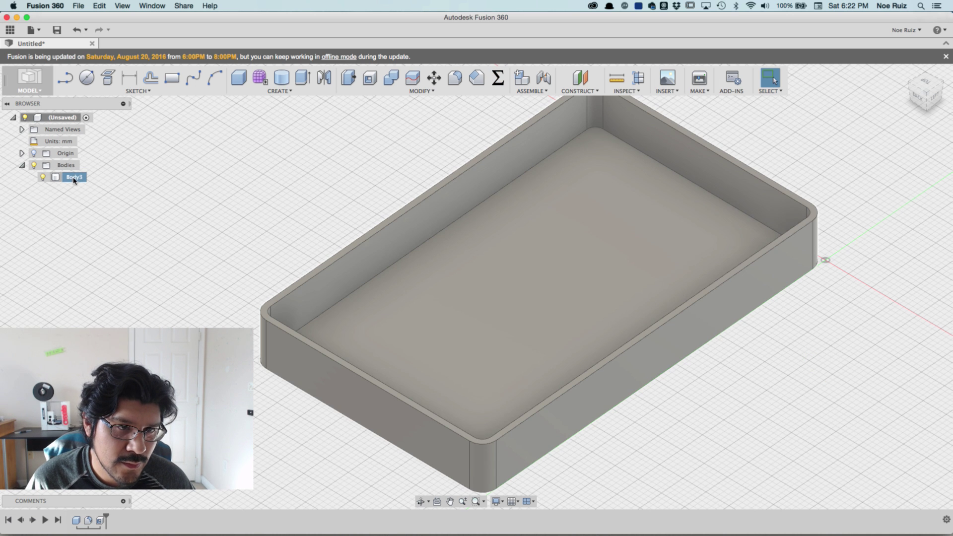
# Step: Export the thickened body as a binary STL with medium refinement to Simplify3D
pyautogui.rightClick(74, 178)
pyautogui.click(110, 250)
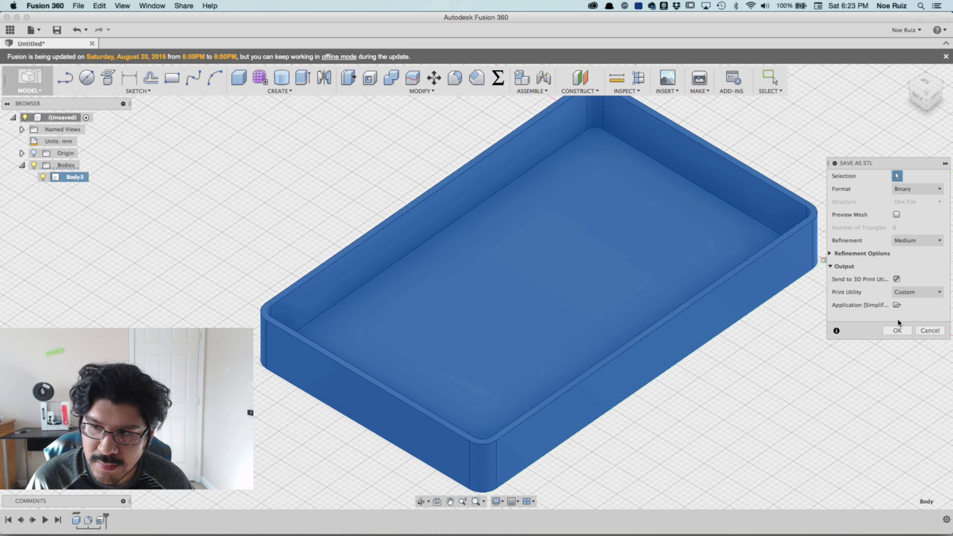
pyautogui.click(898, 330)
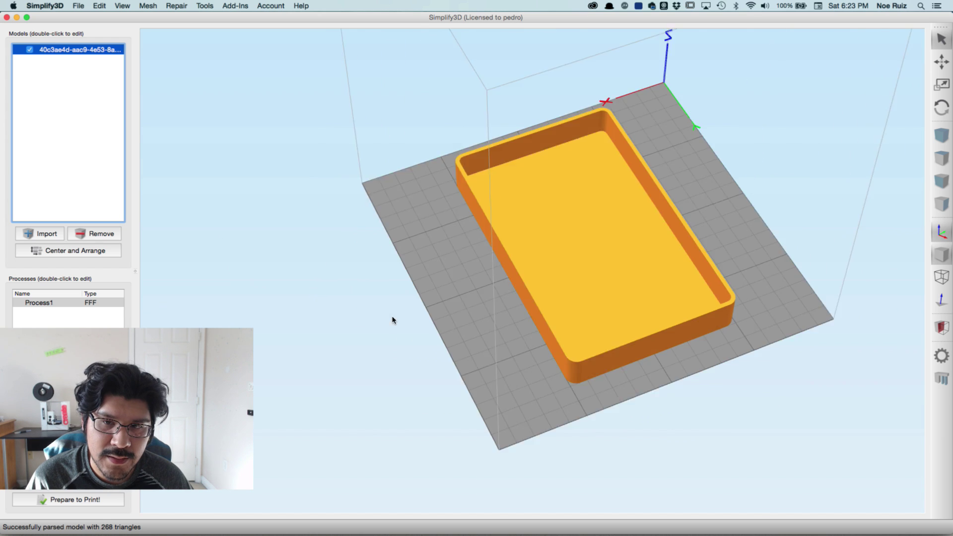
# Step: Slice the thicker-walled box and inspect its wall perimeters up close in the toolpath preview
pyautogui.scroll(3, 462, 303)
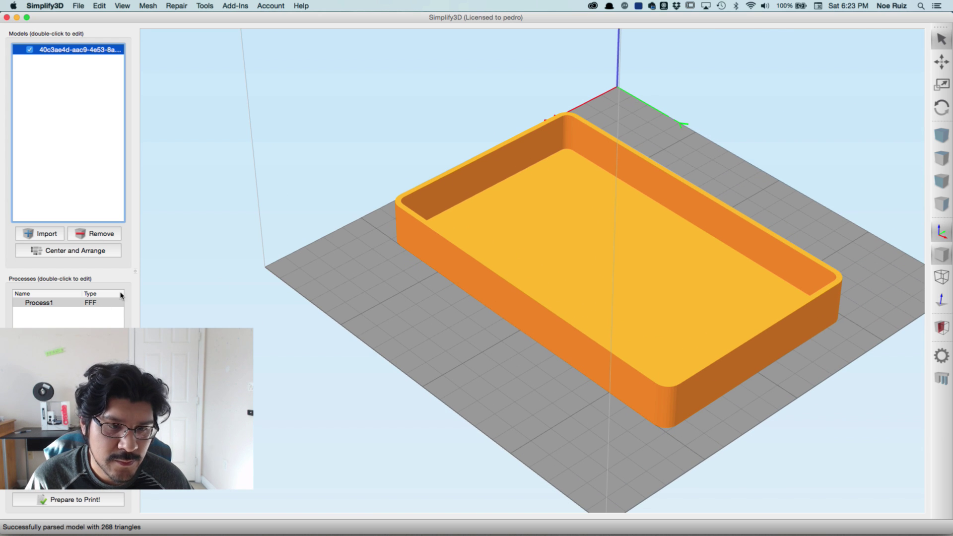
pyautogui.click(101, 499)
pyautogui.moveTo(344, 269); pyautogui.dragTo(253, 336)
pyautogui.scroll(8, 425, 227)
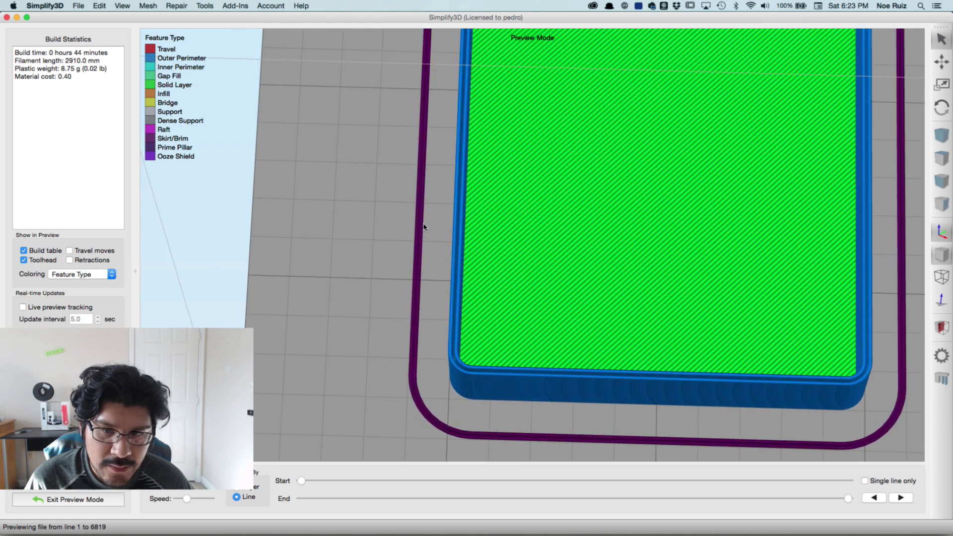
# Step: Examine the sliced 1.2 mm walls near the box's corner for gaps or overlap between the perimeters
pyautogui.scroll(3, 397, 318)
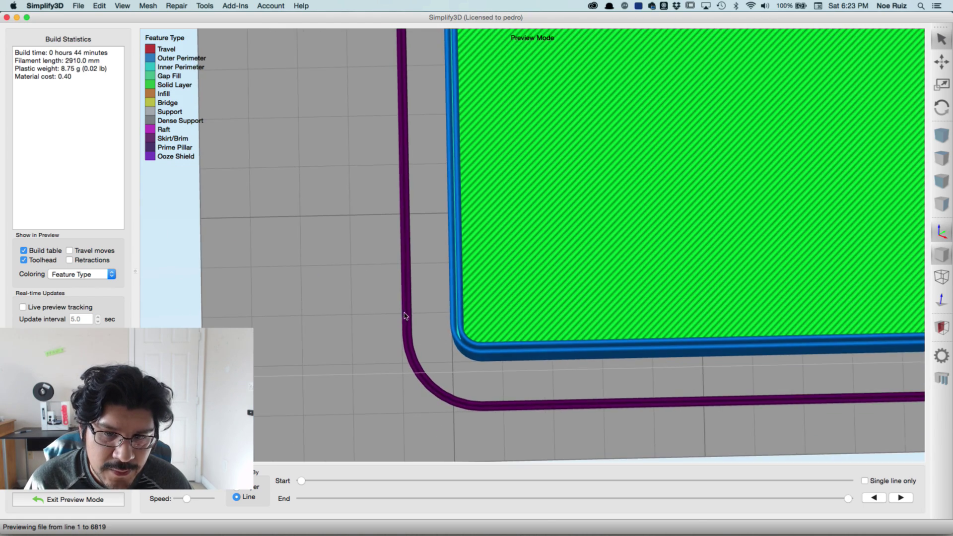
pyautogui.scroll(2, 458, 428)
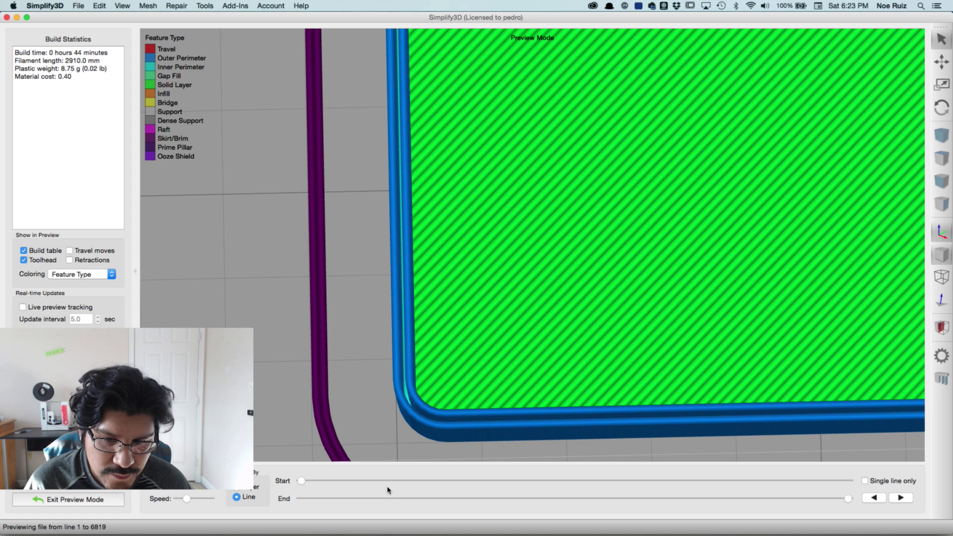
pyautogui.moveTo(384, 498); pyautogui.dragTo(711, 436)
pyautogui.moveTo(718, 499); pyautogui.dragTo(935, 493)
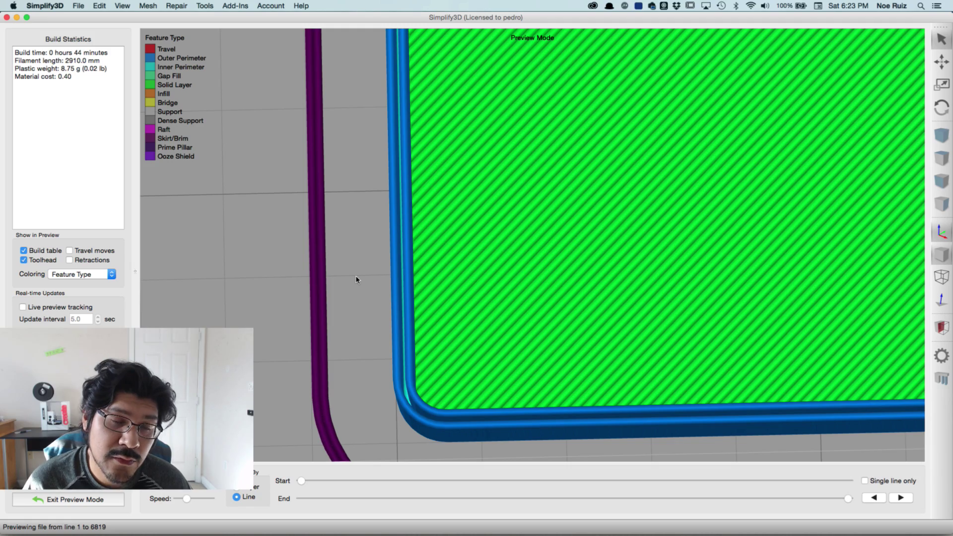
pyautogui.scroll(-5, 402, 228)
pyautogui.moveTo(402, 234); pyautogui.dragTo(406, 151)
pyautogui.scroll(2, 432, 197)
pyautogui.scroll(-3, 444, 221)
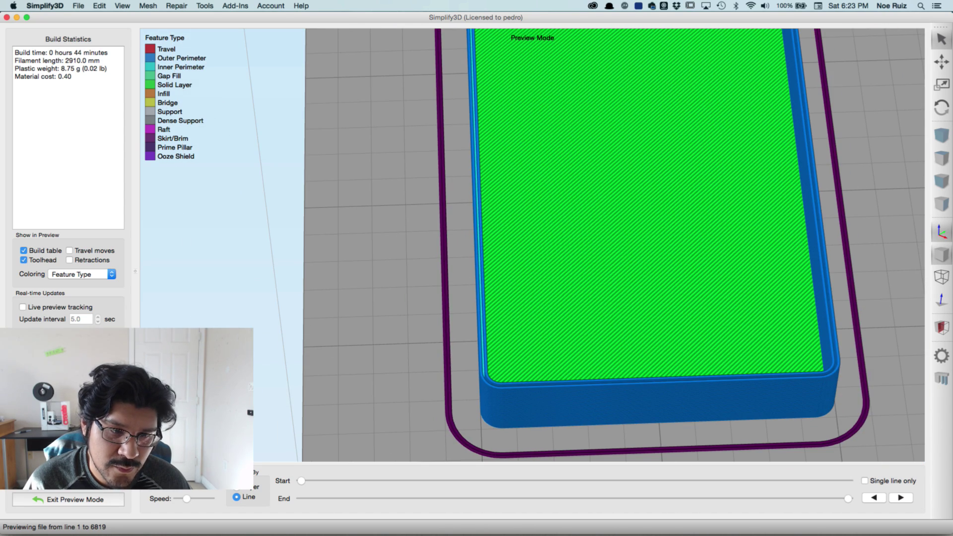
# Step: Exit the toolpath preview, clear the box model from the build plate and switch to Fusion 360
pyautogui.click(91, 500)
pyautogui.click(104, 233)
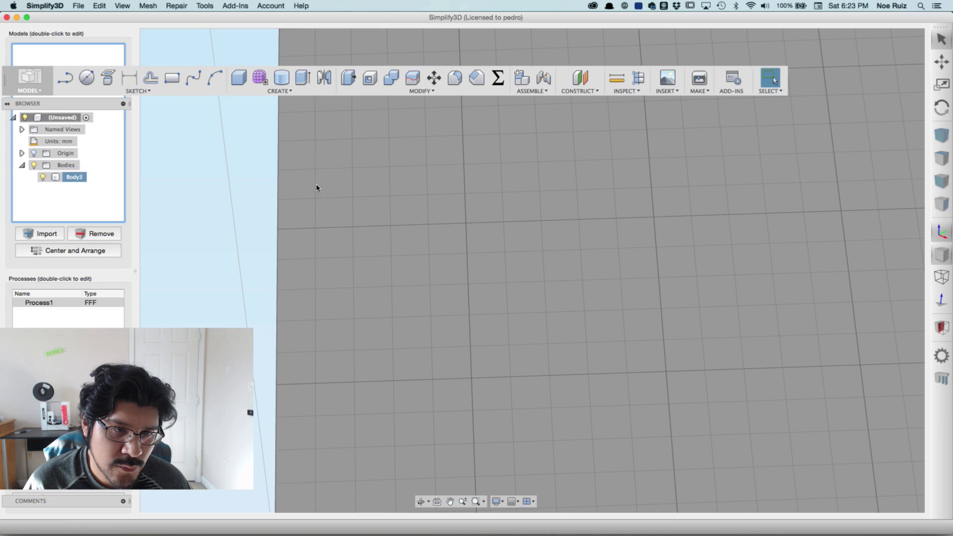
pyautogui.press('super+Tab')
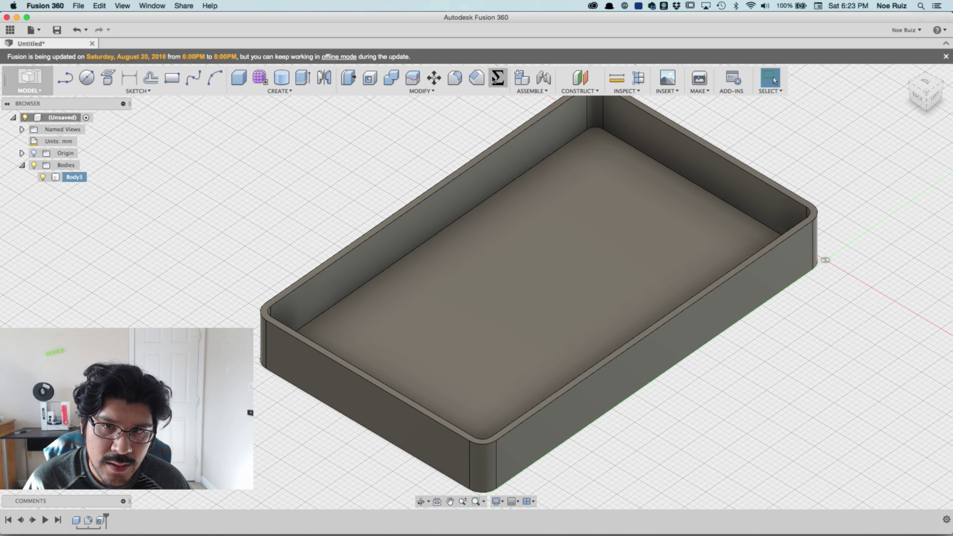
# Step: Set the thickness user parameter to 1.3 mm
pyautogui.click(498, 78)
pyautogui.doubleClick(667, 294)
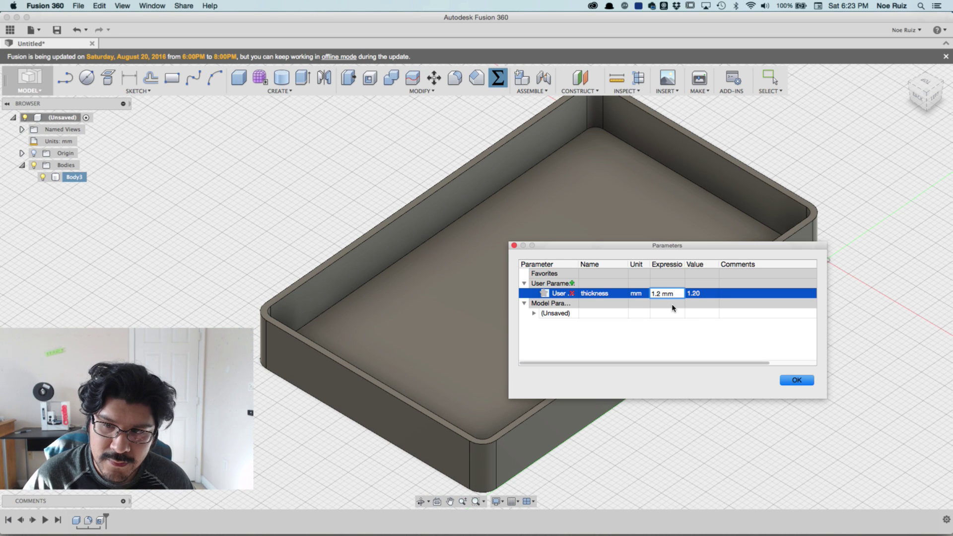
pyautogui.write('3')
pyautogui.press('Return')
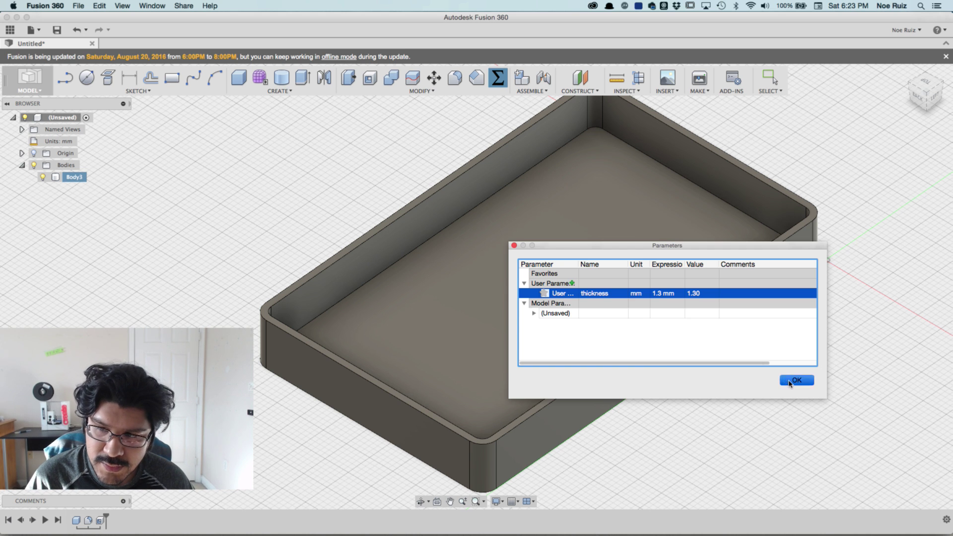
pyautogui.click(794, 381)
# Step: Export the updated box body as a binary STL with medium refinement to Simplify3D
pyautogui.rightClick(68, 180)
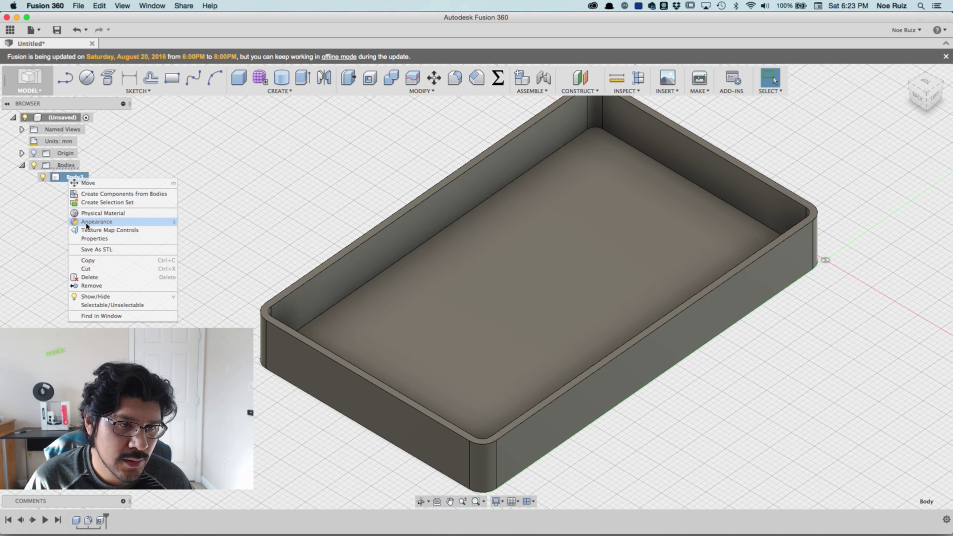
pyautogui.click(114, 253)
pyautogui.click(898, 330)
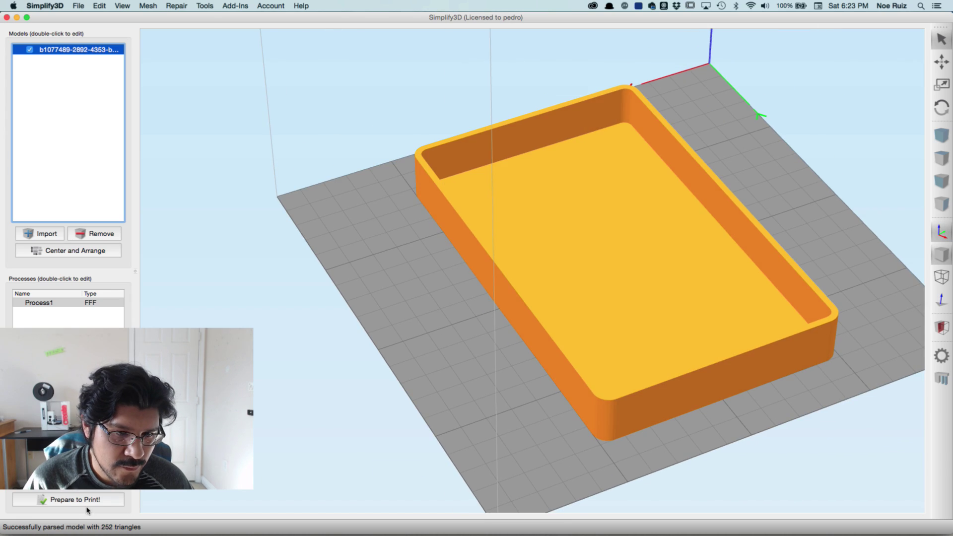
# Step: Slice the 1.3 mm box and inspect the perimeters along its long wall in the toolpath preview
pyautogui.click(90, 501)
pyautogui.scroll(5, 301, 310)
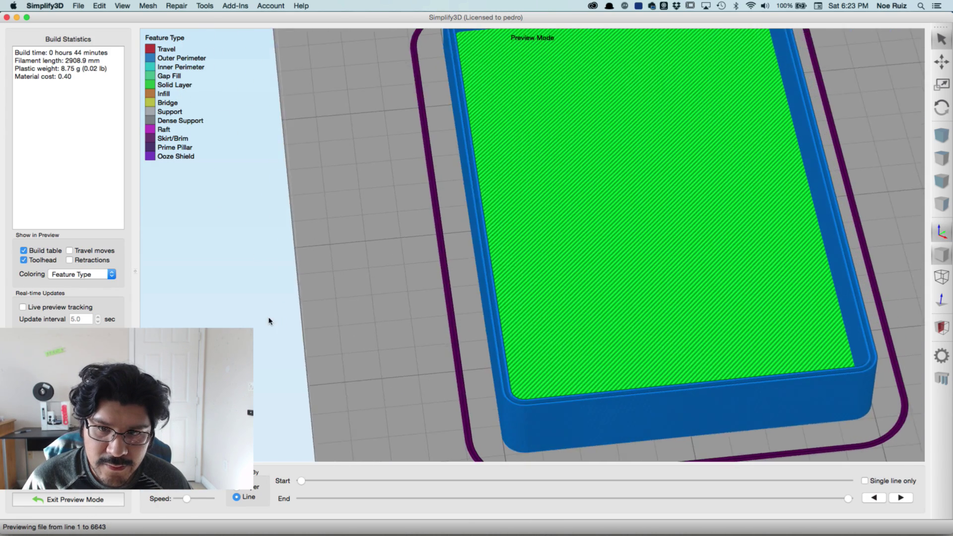
pyautogui.scroll(3, 271, 317)
pyautogui.scroll(4, 355, 278)
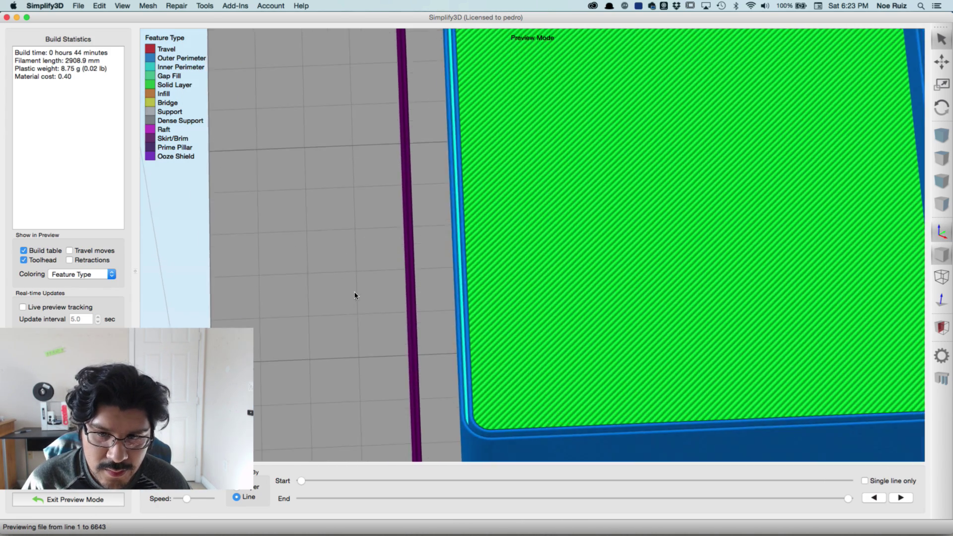
pyautogui.moveTo(354, 296); pyautogui.dragTo(404, 176)
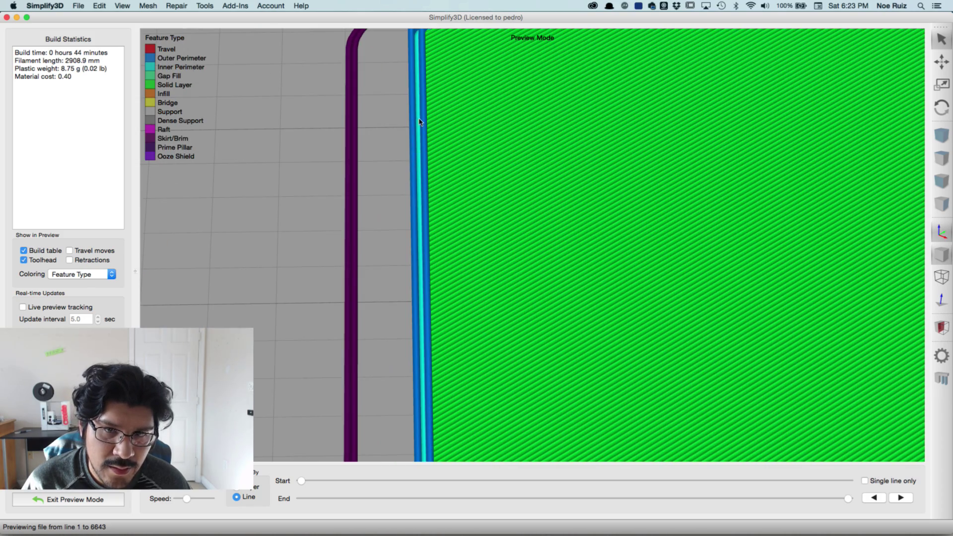
pyautogui.scroll(-4, 423, 330)
pyautogui.moveTo(409, 269)
pyautogui.mouseDown()
pyautogui.moveTo(378, 296)
pyautogui.moveTo(401, 267)
pyautogui.moveTo(393, 266)
pyautogui.mouseUp()
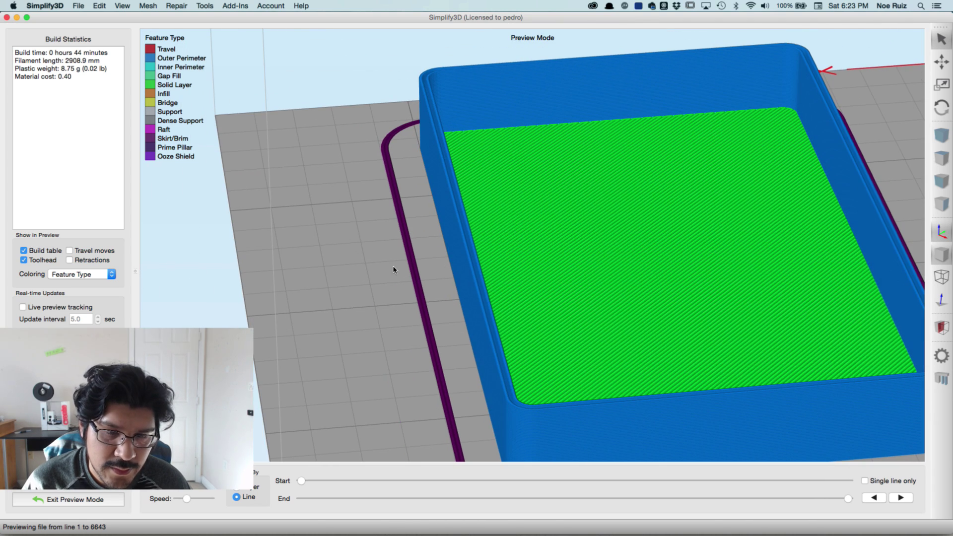
# Step: Exit the preview and set Process1's thin wall behavior to allow gap fill when necessary
pyautogui.click(92, 500)
pyautogui.doubleClick(59, 302)
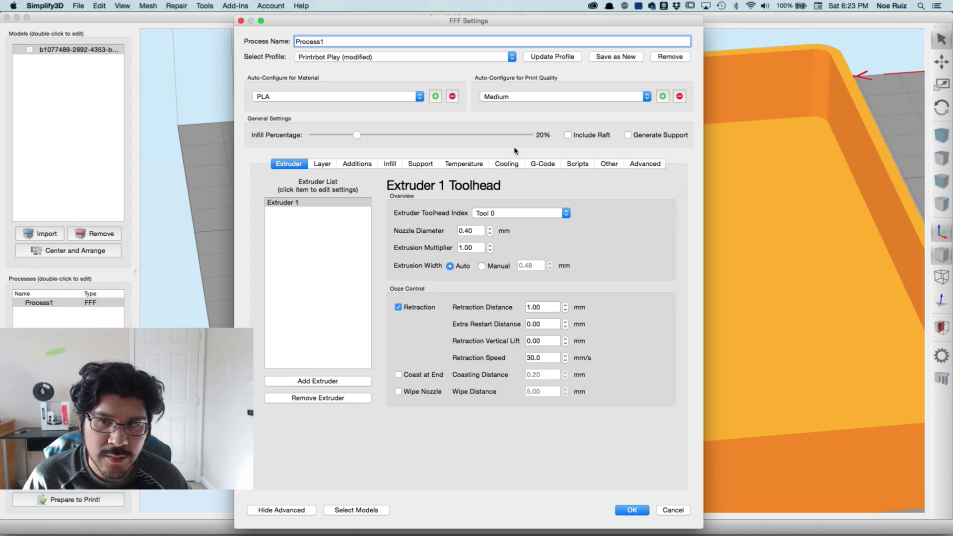
pyautogui.click(645, 165)
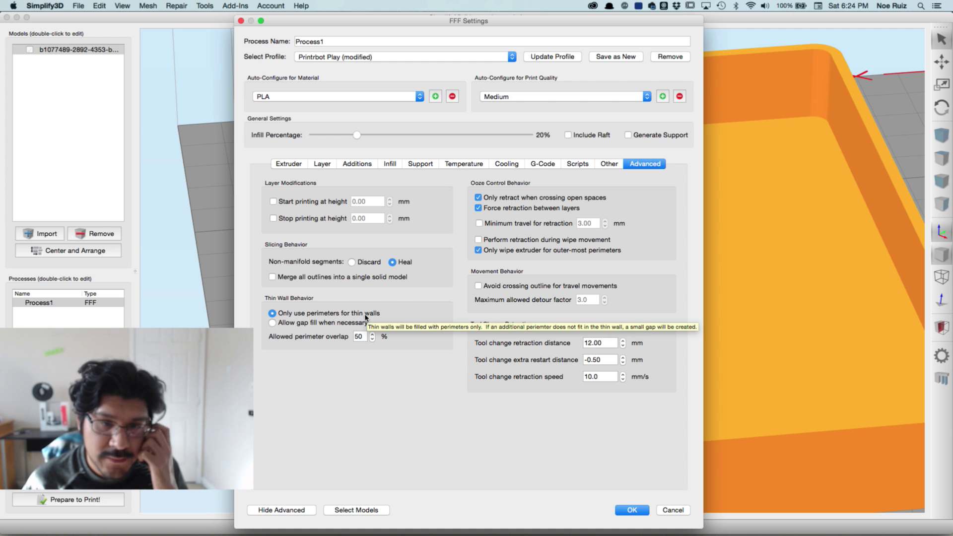
pyautogui.click(273, 323)
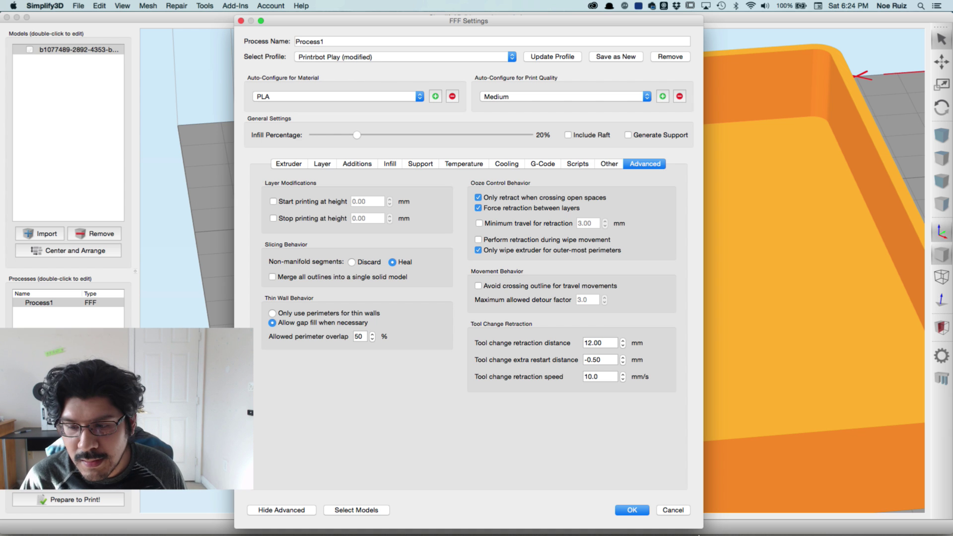
pyautogui.click(631, 510)
# Step: Slice the 1.3 mm box again with gap fill allowed and inspect its walls in the toolpath preview
pyautogui.scroll(-3, 368, 375)
pyautogui.moveTo(453, 344); pyautogui.dragTo(400, 374)
pyautogui.click(68, 499)
pyautogui.scroll(3, 362, 281)
pyautogui.scroll(4, 417, 262)
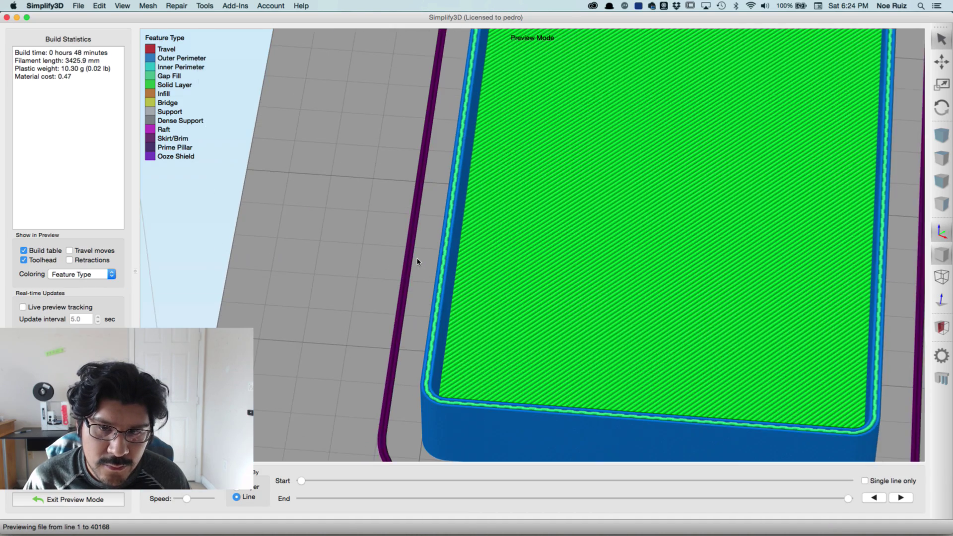
# Step: Rewind the toolpath partway up the walls and examine how the nozzle lays gap fill between the perimeters
pyautogui.moveTo(328, 503); pyautogui.dragTo(602, 476)
pyautogui.scroll(2, 383, 229)
pyautogui.moveTo(317, 256); pyautogui.dragTo(407, 110)
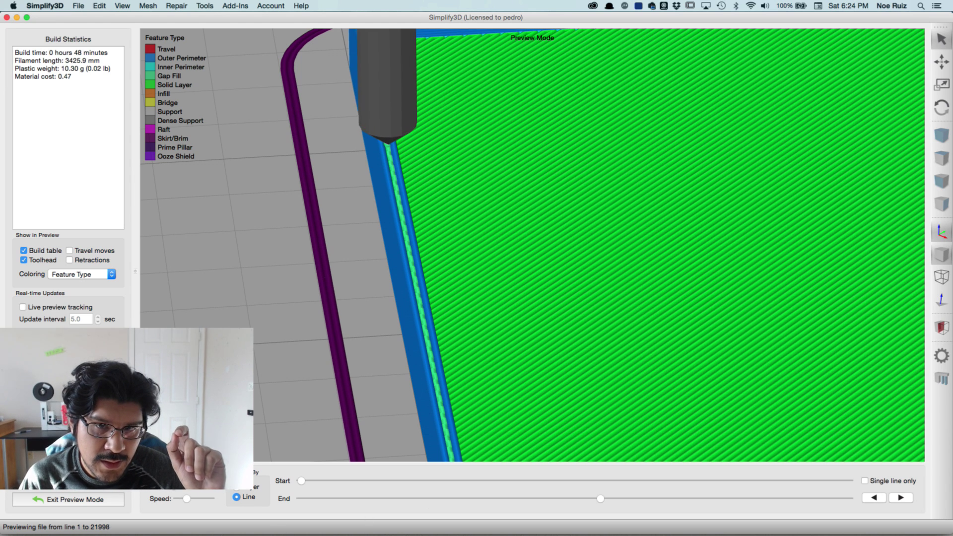
pyautogui.scroll(-2, 269, 299)
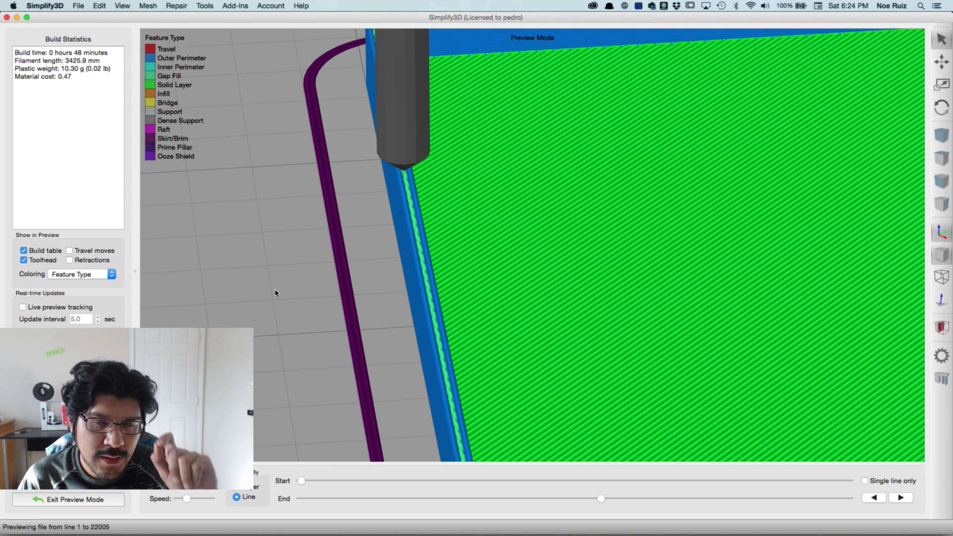
pyautogui.scroll(-1, 276, 293)
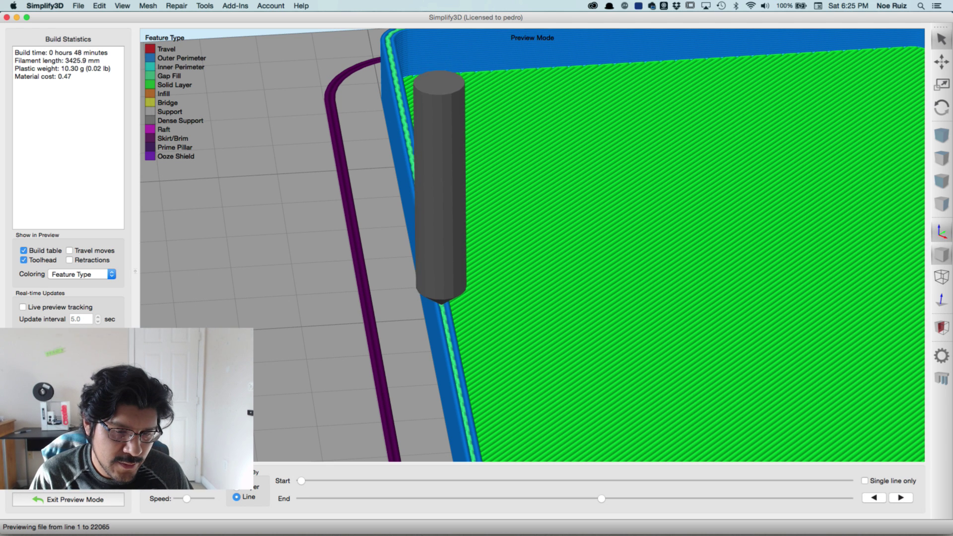
pyautogui.scroll(-5, 204, 270)
pyautogui.moveTo(252, 311); pyautogui.dragTo(385, 301)
pyautogui.scroll(5, 471, 304)
pyautogui.scroll(-2, 450, 309)
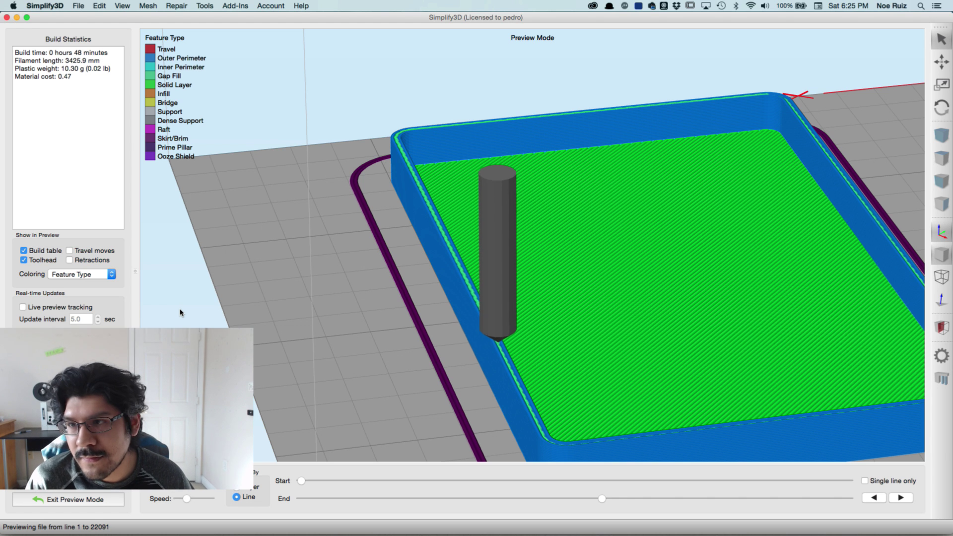
# Step: Leave the preview, remove the 1.3 mm box from the build plate and return to Fusion 360
pyautogui.click(73, 501)
pyautogui.click(102, 236)
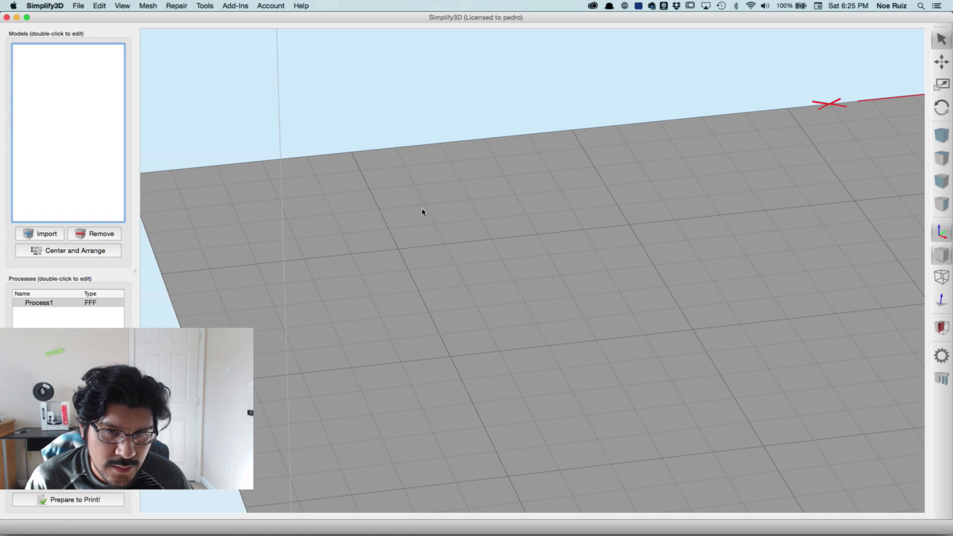
pyautogui.press('super+Tab')
# Step: Set the thickness user parameter to 1.4 mm
pyautogui.click(498, 79)
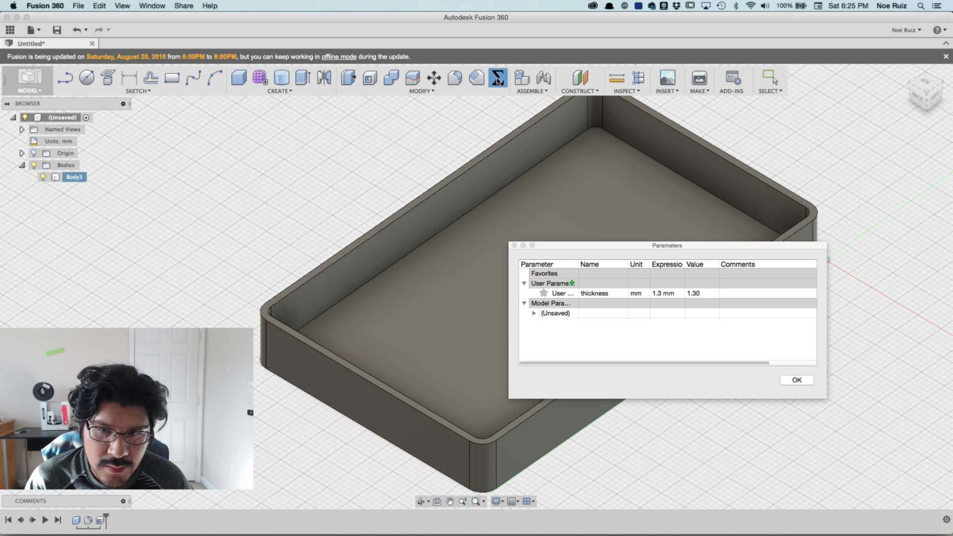
pyautogui.doubleClick(659, 294)
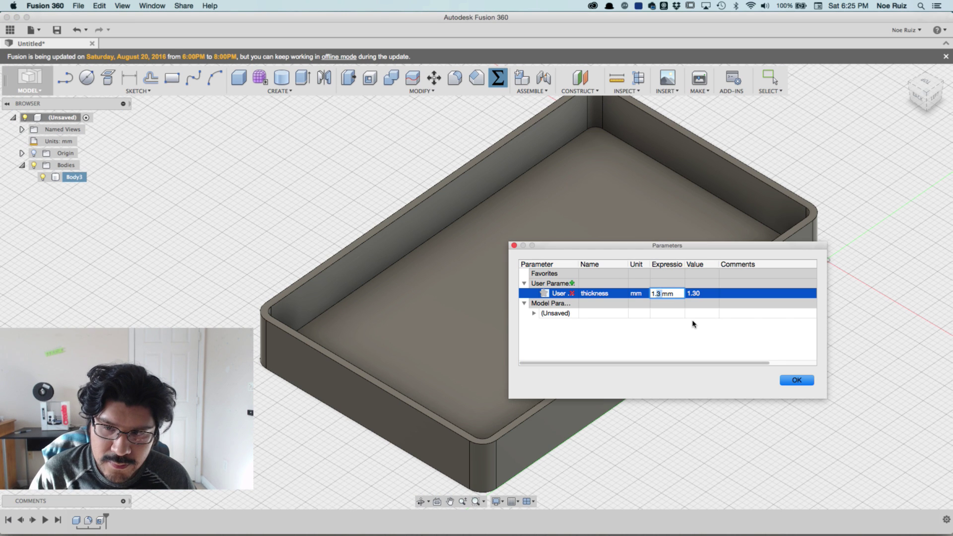
pyautogui.click(797, 381)
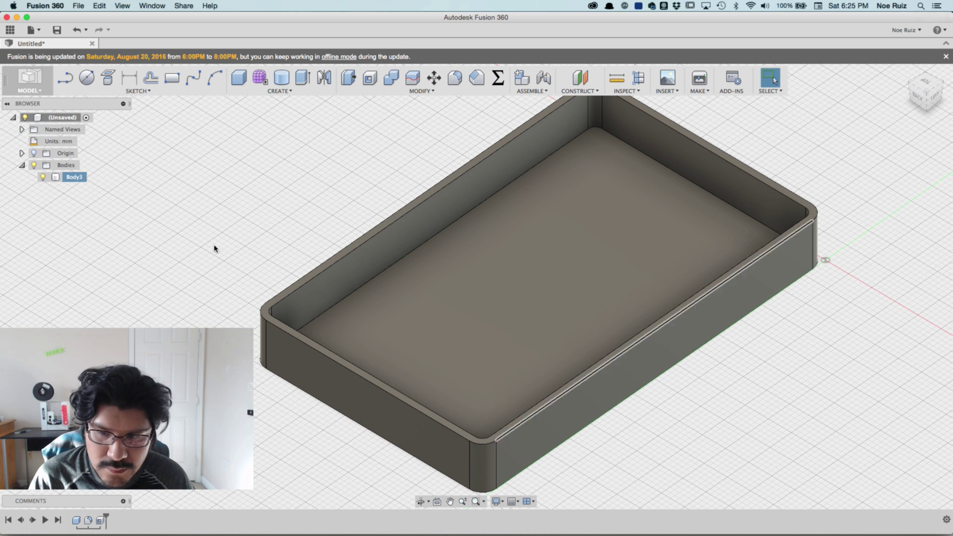
# Step: Save the 1.4 mm box body as a binary, medium-refinement STL and send it to Simplify3D
pyautogui.rightClick(66, 179)
pyautogui.click(89, 250)
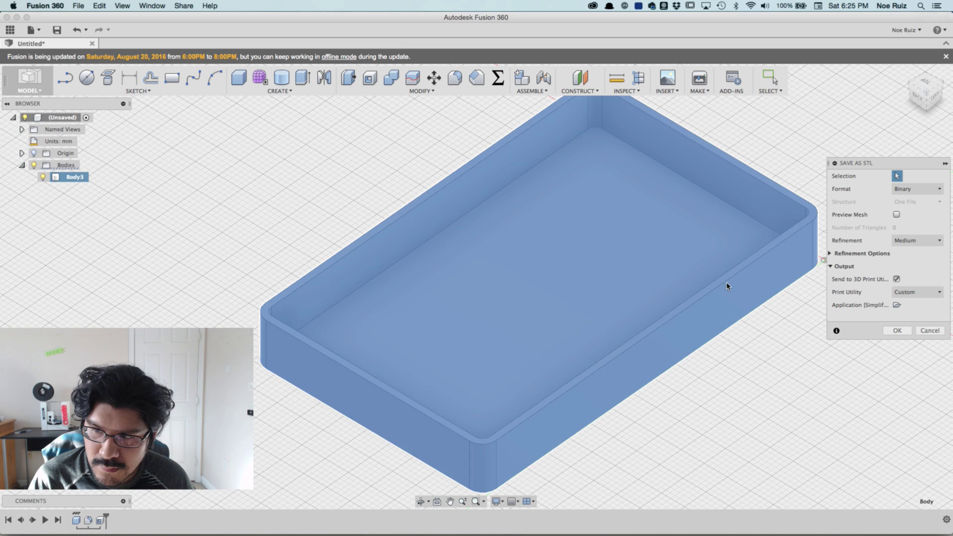
pyautogui.click(897, 330)
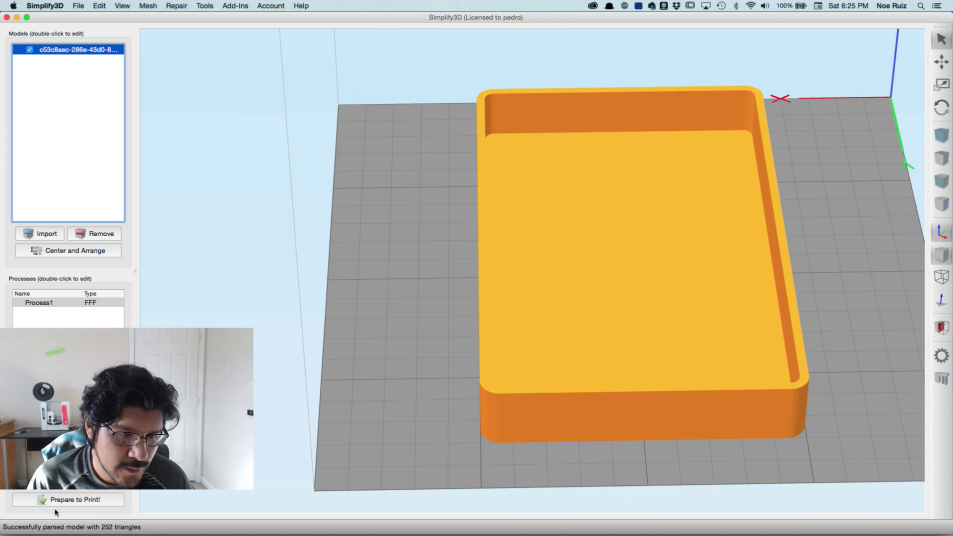
# Step: Slice the 1.4 mm box and step the toolpath to partial heights to examine the gap fill inside its walls
pyautogui.click(56, 502)
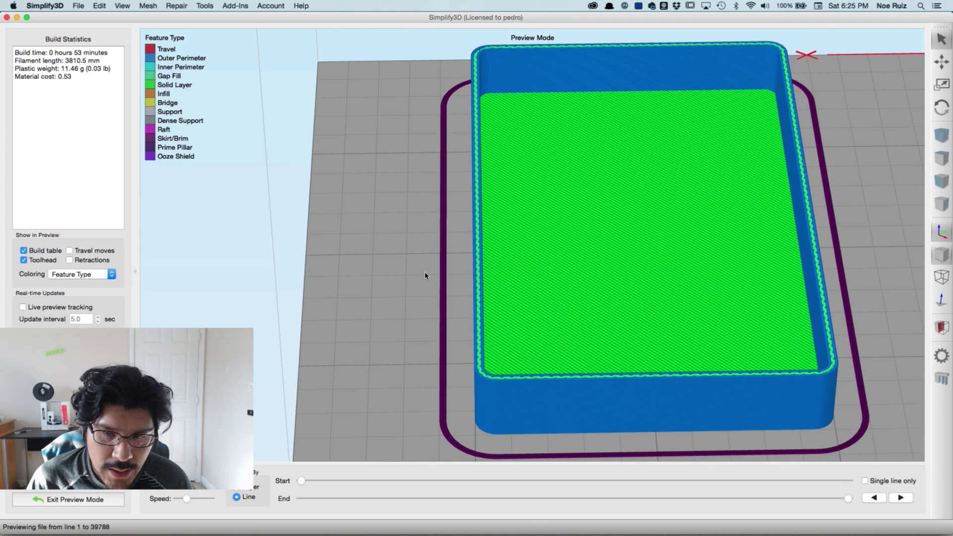
pyautogui.scroll(10, 425, 275)
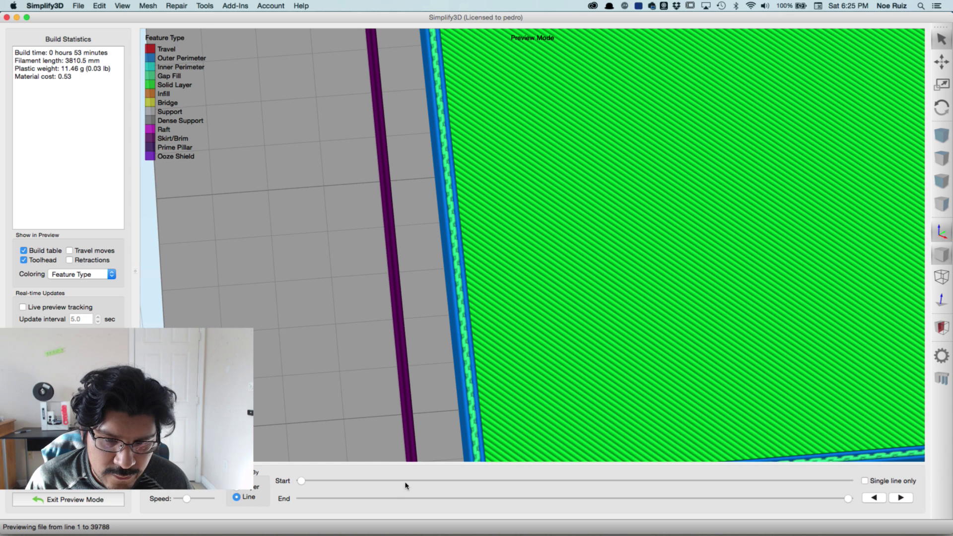
pyautogui.moveTo(395, 499); pyautogui.dragTo(436, 487)
pyautogui.scroll(-3, 371, 339)
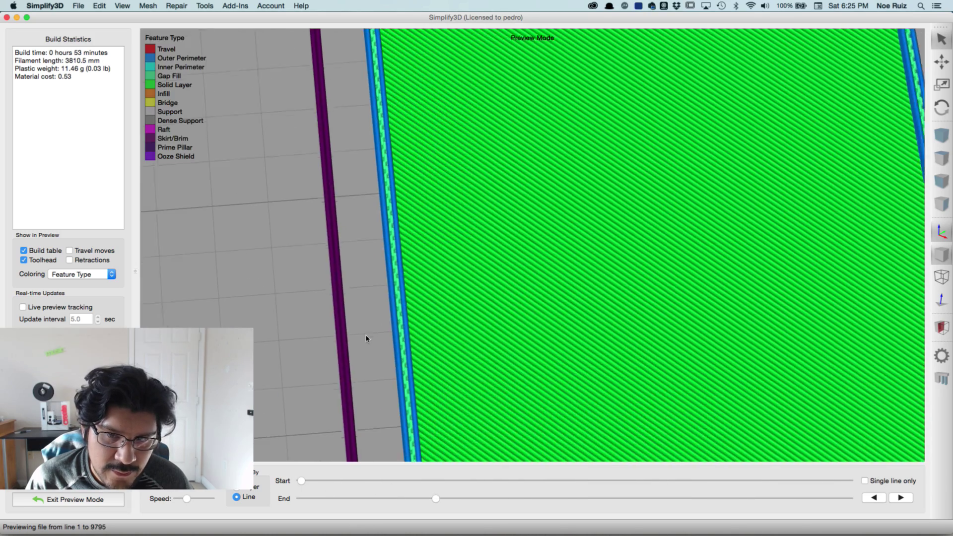
pyautogui.moveTo(368, 341); pyautogui.dragTo(421, 172)
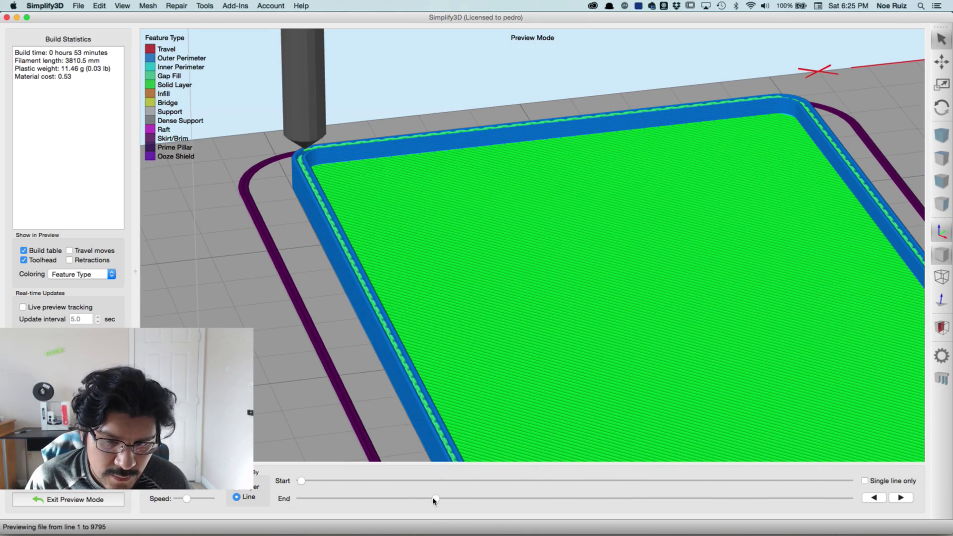
pyautogui.moveTo(435, 498); pyautogui.dragTo(570, 498)
pyautogui.scroll(2, 281, 385)
pyautogui.scroll(-3, 291, 313)
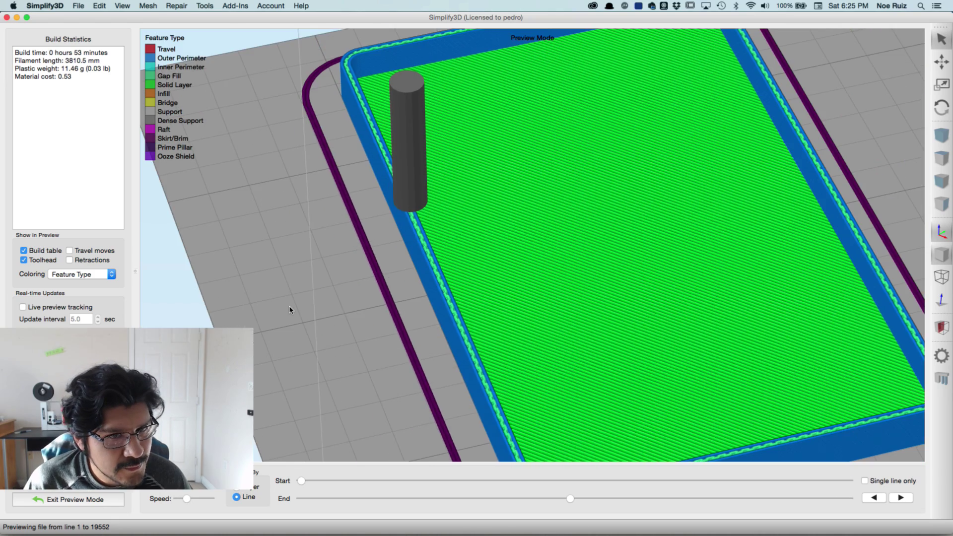
pyautogui.scroll(3, 339, 328)
pyautogui.scroll(-3, 339, 329)
pyautogui.scroll(3, 362, 332)
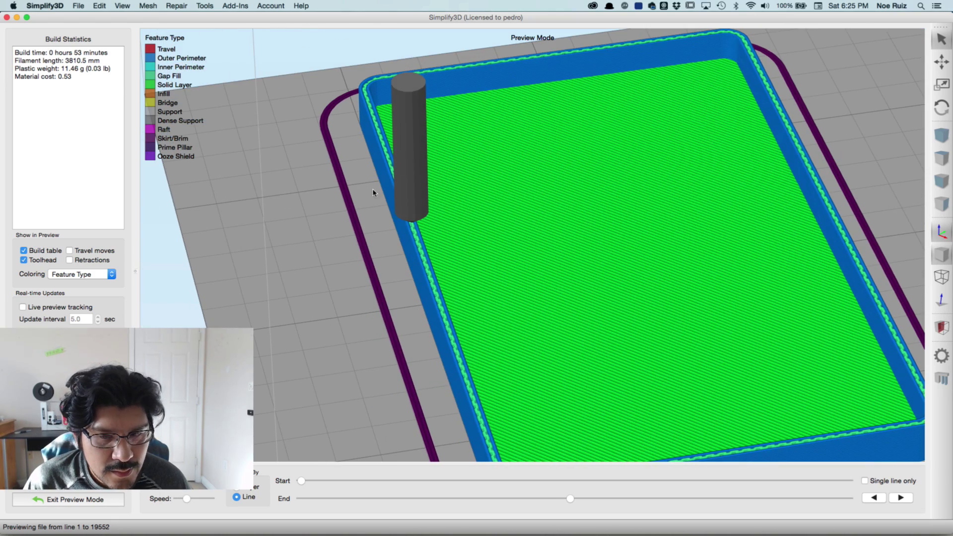
# Step: Exit the toolpath preview, remove the 1.4 mm box from the build plate and switch to Fusion 360
pyautogui.click(103, 498)
pyautogui.click(97, 233)
pyautogui.press('super+Tab')
# Step: Edit the expression of the thickness user parameter and apply the new wall thickness to the box
pyautogui.rightClick(70, 177)
pyautogui.click(498, 78)
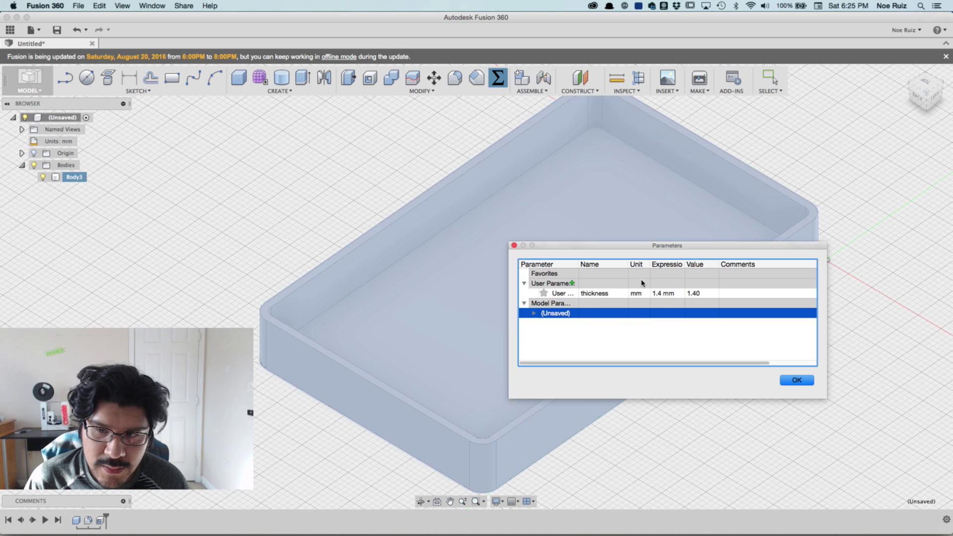
pyautogui.click(660, 294)
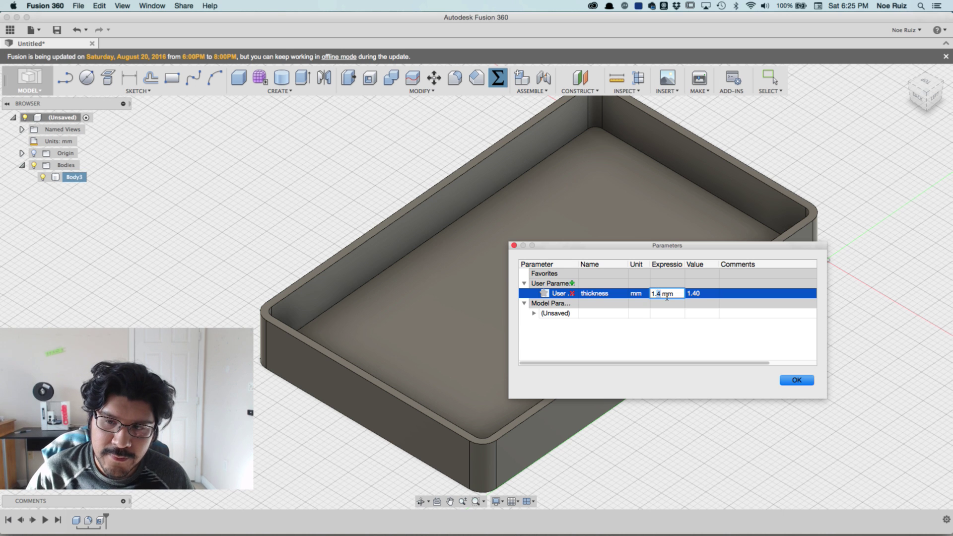
pyautogui.press('Return')
pyautogui.click(796, 380)
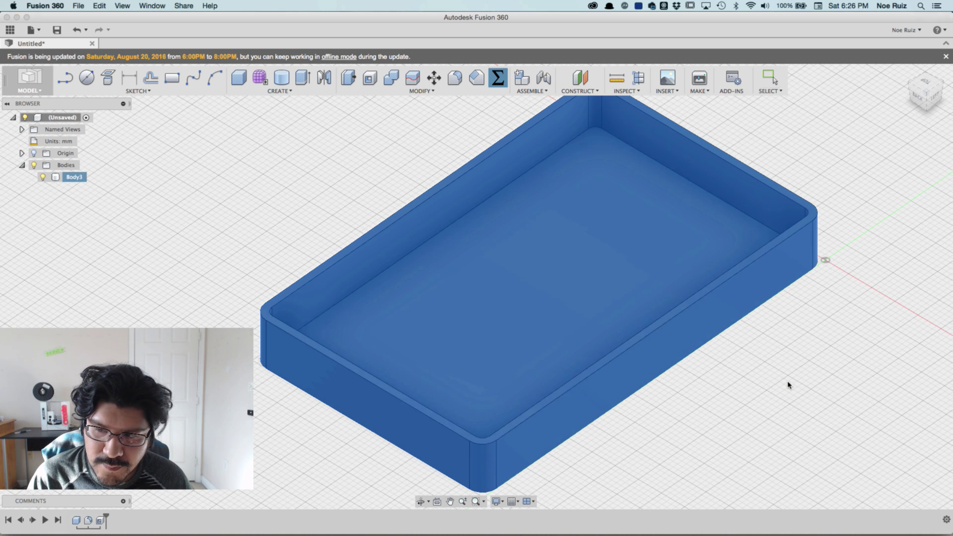
# Step: Save the updated box body as an STL and send it to Simplify3D
pyautogui.rightClick(65, 178)
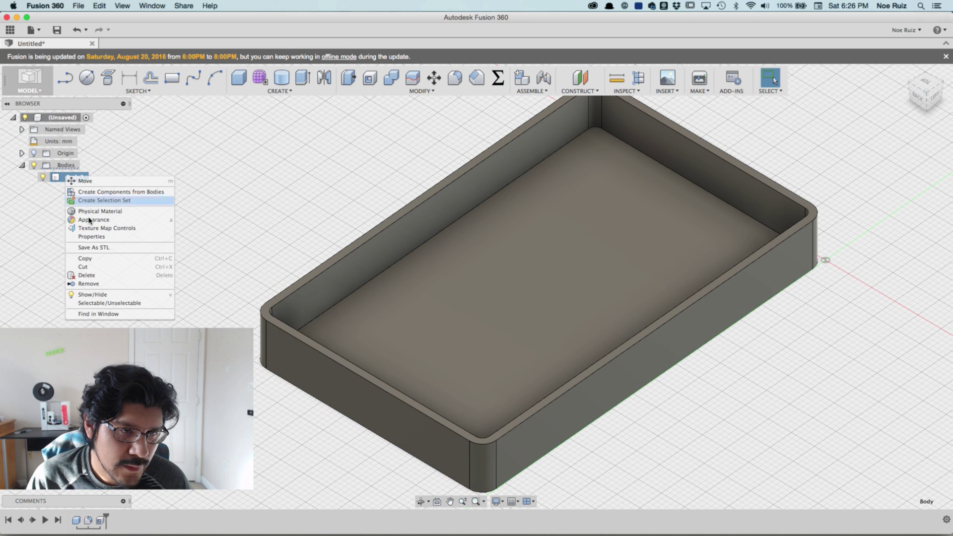
pyautogui.click(111, 251)
pyautogui.click(912, 331)
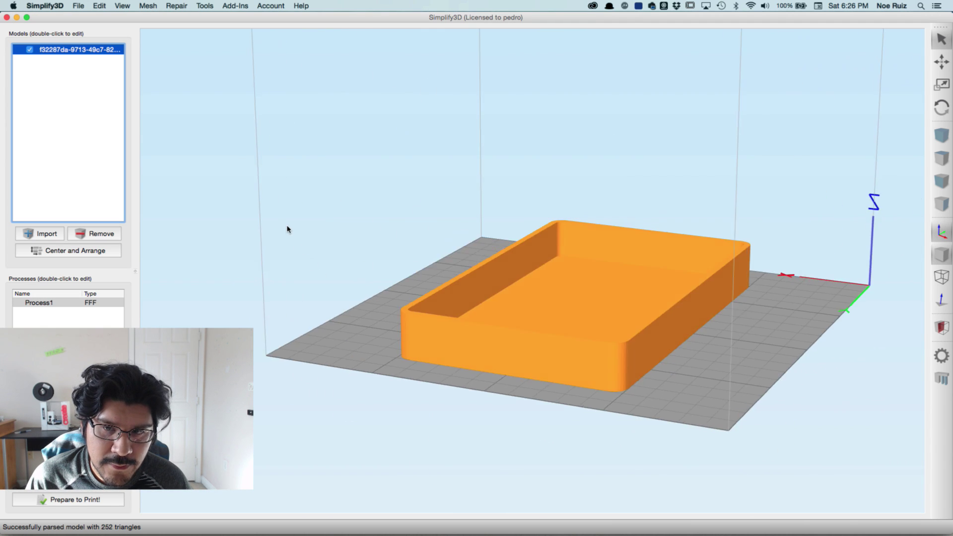
# Step: Slice the re-exported box, step the toolpath back to a partial height to examine the wall perimeters, and exit the preview
pyautogui.scroll(2, 369, 357)
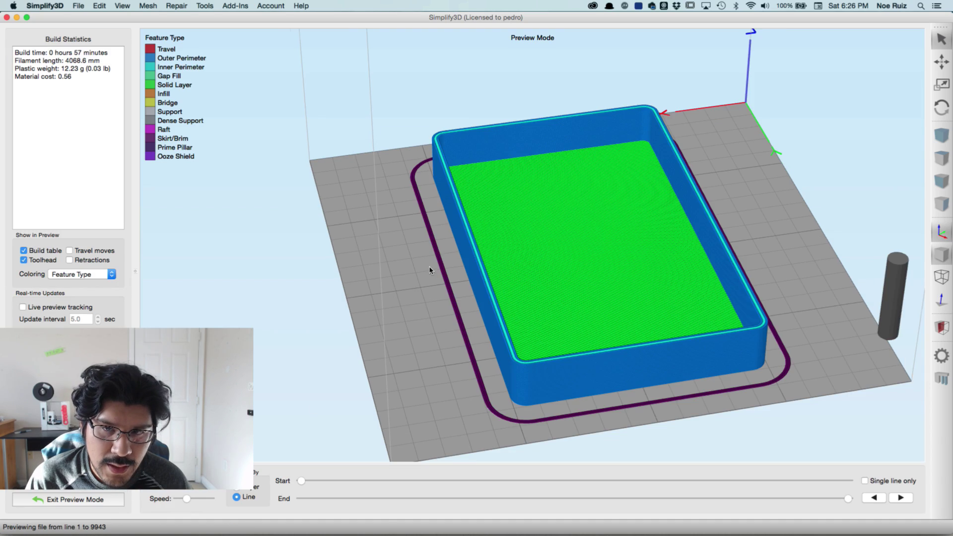
pyautogui.moveTo(429, 270); pyautogui.dragTo(405, 309)
pyautogui.scroll(5, 410, 292)
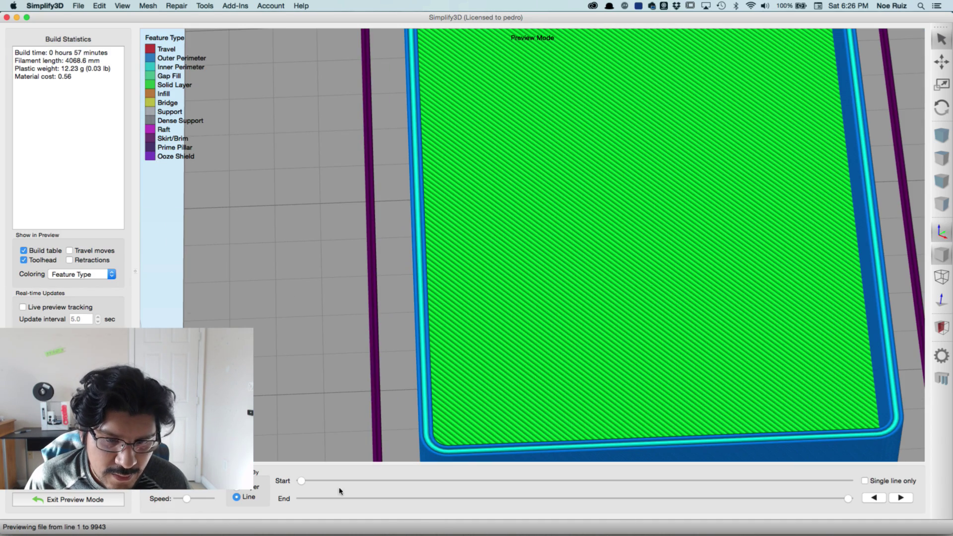
pyautogui.moveTo(309, 498); pyautogui.dragTo(667, 488)
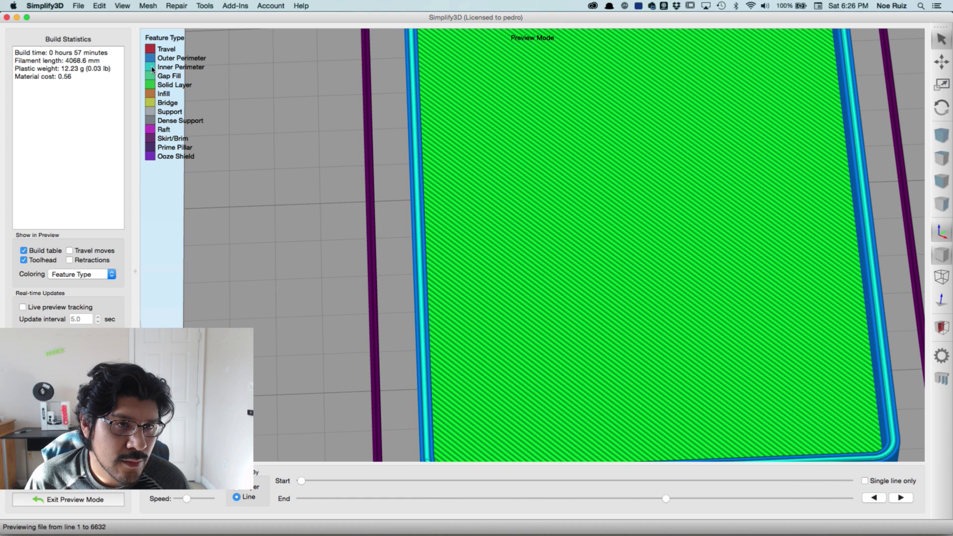
pyautogui.scroll(-10, 182, 71)
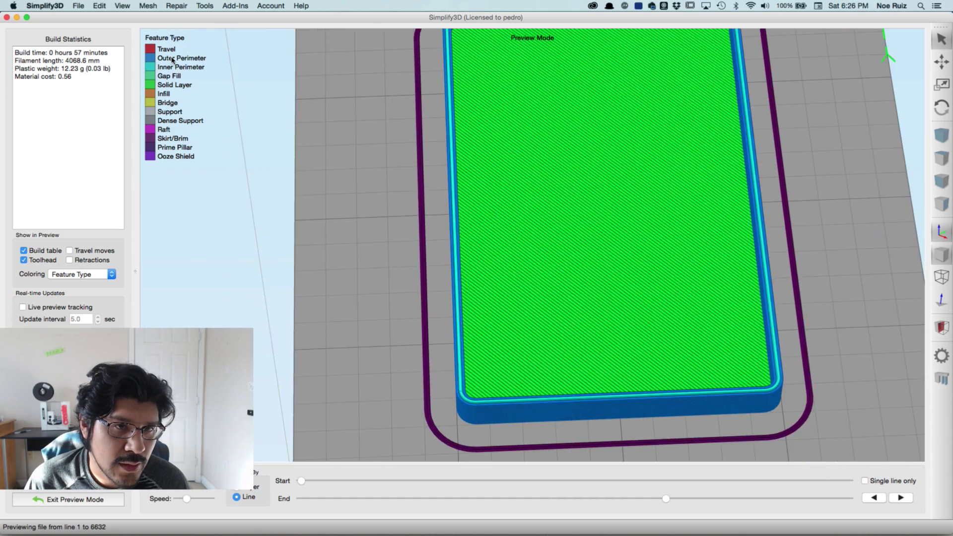
pyautogui.scroll(10, 402, 200)
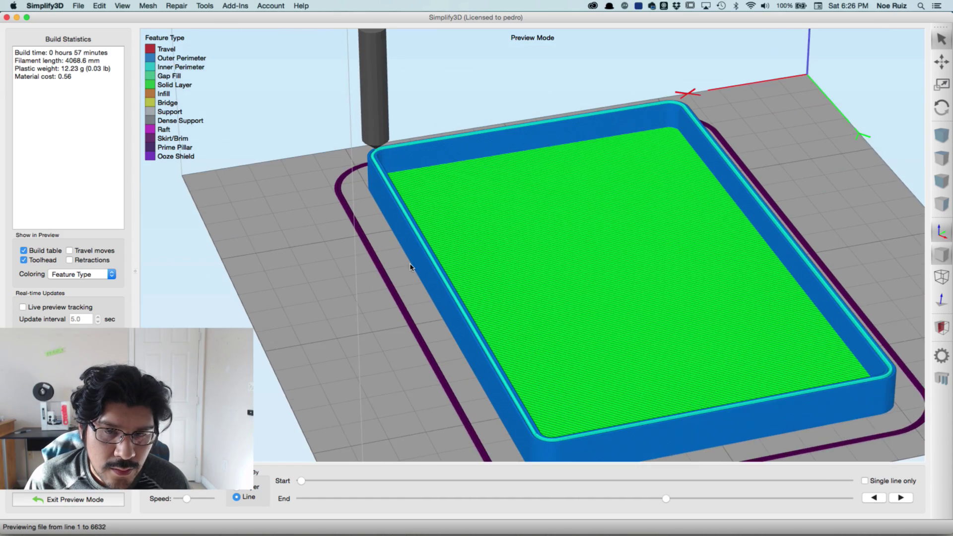
pyautogui.moveTo(334, 262); pyautogui.dragTo(341, 251)
pyautogui.click(76, 500)
# Step: Set the outline/perimeter shells of Process1 to 4 in the layer settings
pyautogui.doubleClick(56, 302)
pyautogui.click(323, 164)
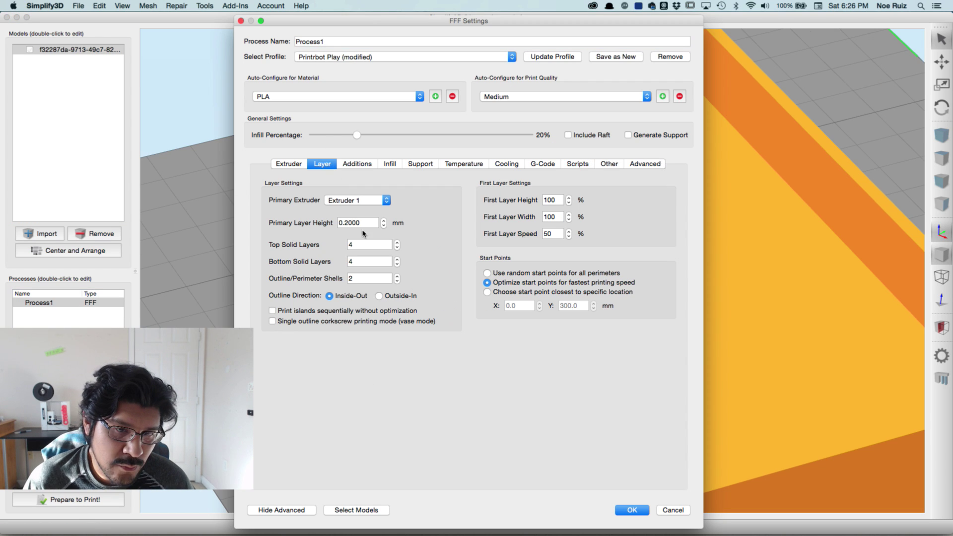
pyautogui.click(364, 279)
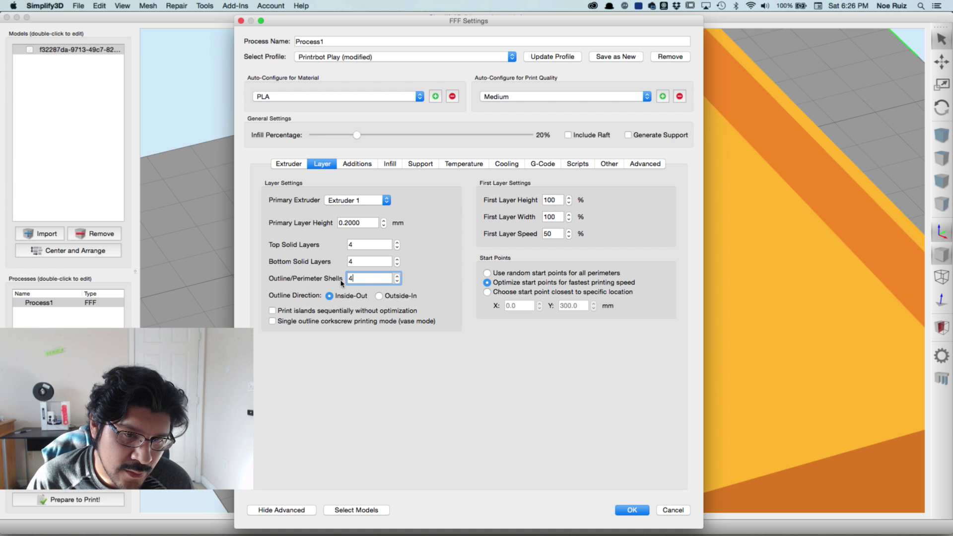
pyautogui.click(330, 271)
pyautogui.click(368, 280)
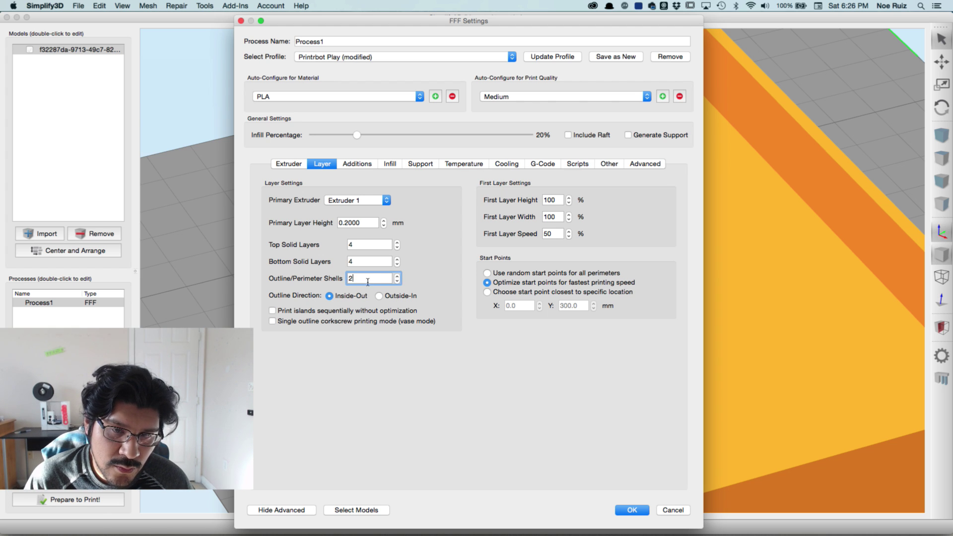
pyautogui.press('Tab')
pyautogui.click(358, 280)
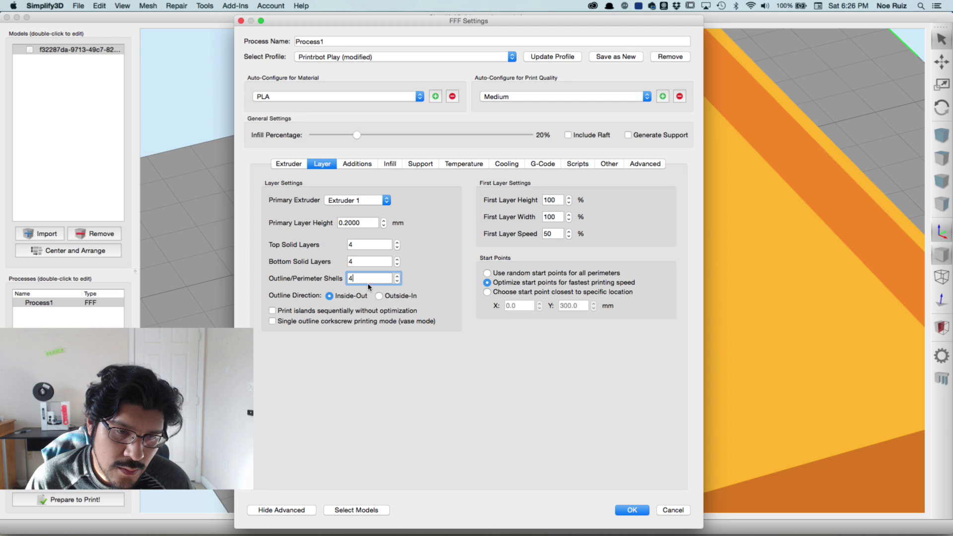
pyautogui.click(629, 509)
# Step: Slice the box with four perimeter shells and step the toolpath back to the floor layers to examine the perimeters around them
pyautogui.scroll(-4, 281, 247)
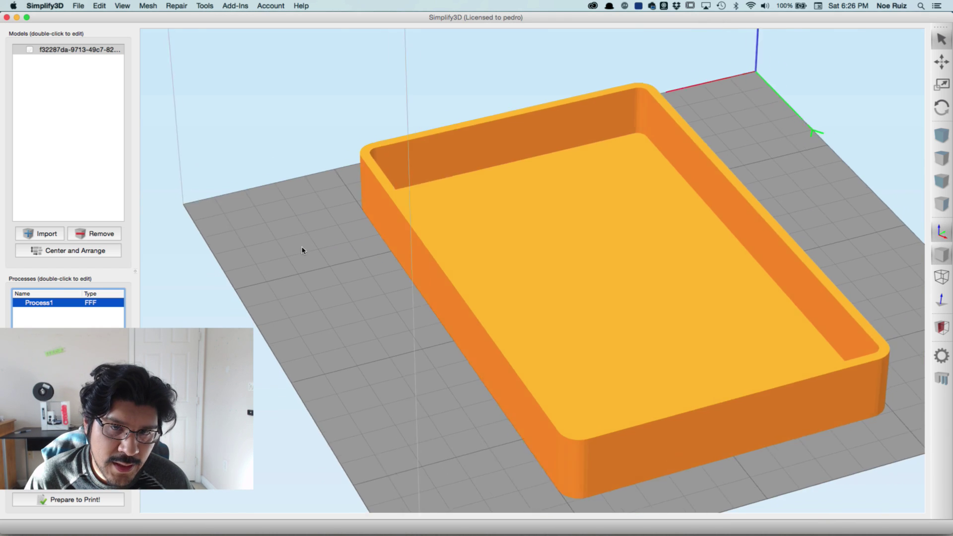
pyautogui.moveTo(298, 252); pyautogui.dragTo(270, 251)
pyautogui.click(113, 499)
pyautogui.scroll(5, 347, 251)
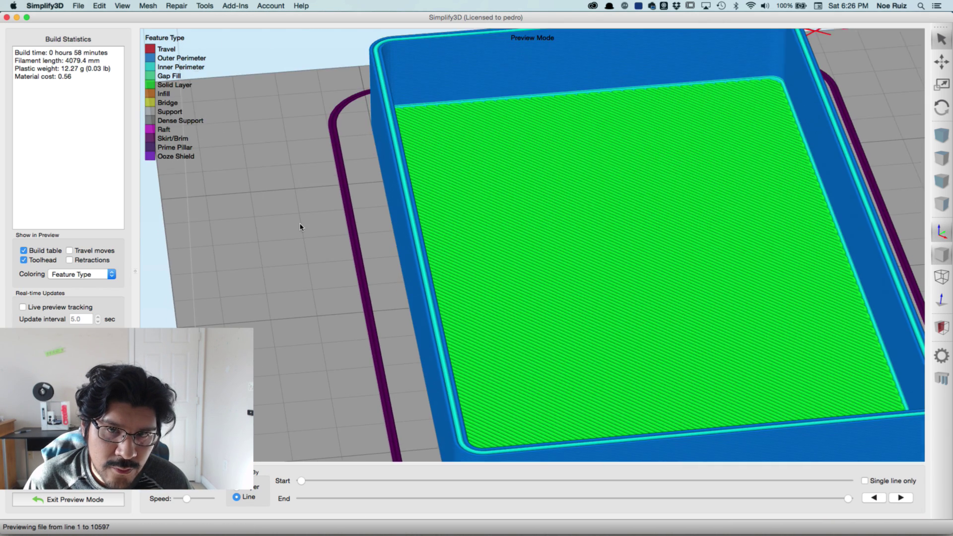
pyautogui.moveTo(300, 227); pyautogui.dragTo(301, 244)
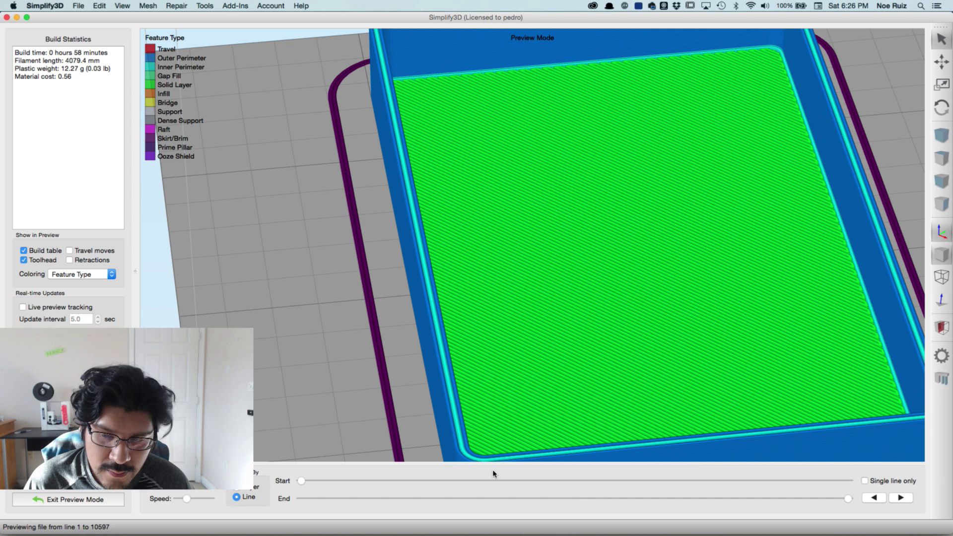
pyautogui.moveTo(627, 505); pyautogui.dragTo(507, 463)
pyautogui.scroll(4, 368, 202)
pyautogui.scroll(-4, 361, 207)
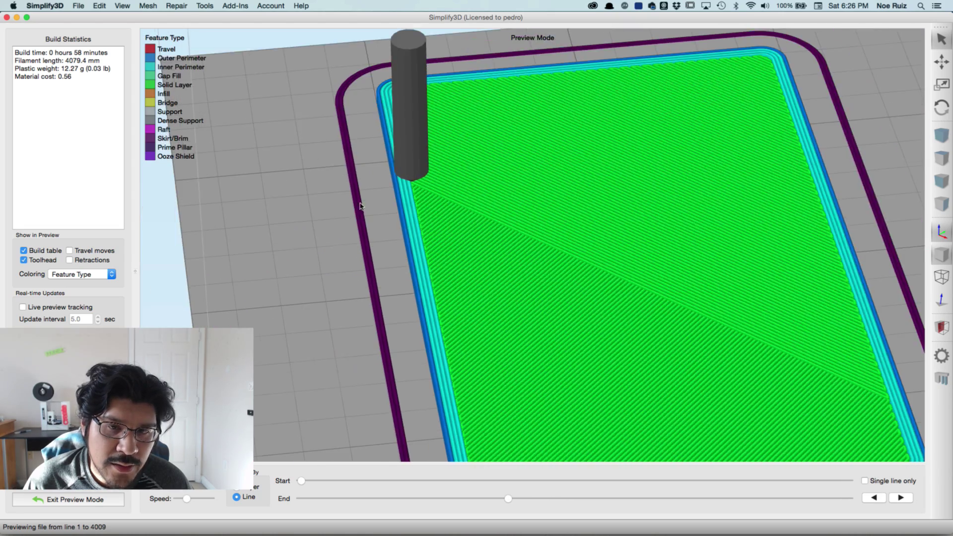
pyautogui.moveTo(358, 209); pyautogui.dragTo(370, 201)
pyautogui.scroll(4, 348, 230)
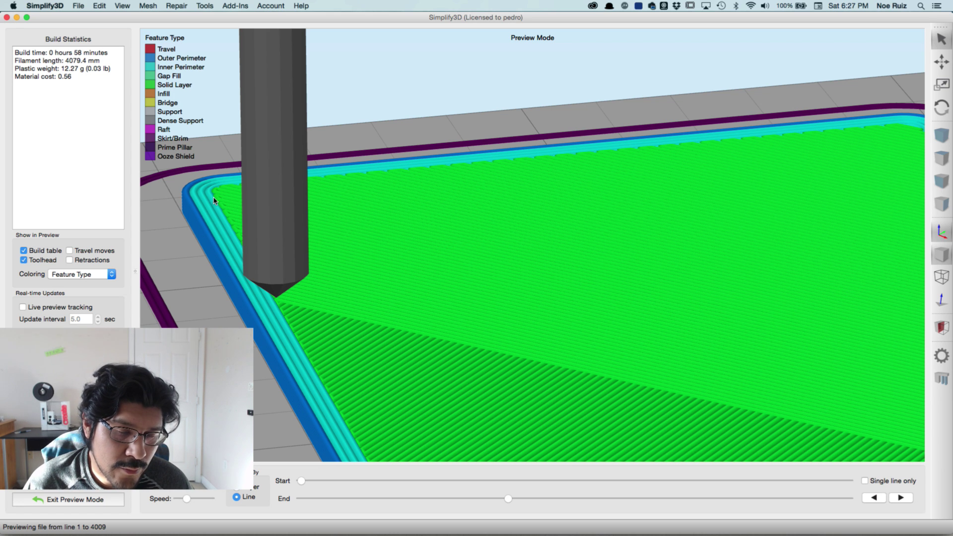
pyautogui.scroll(-4, 214, 200)
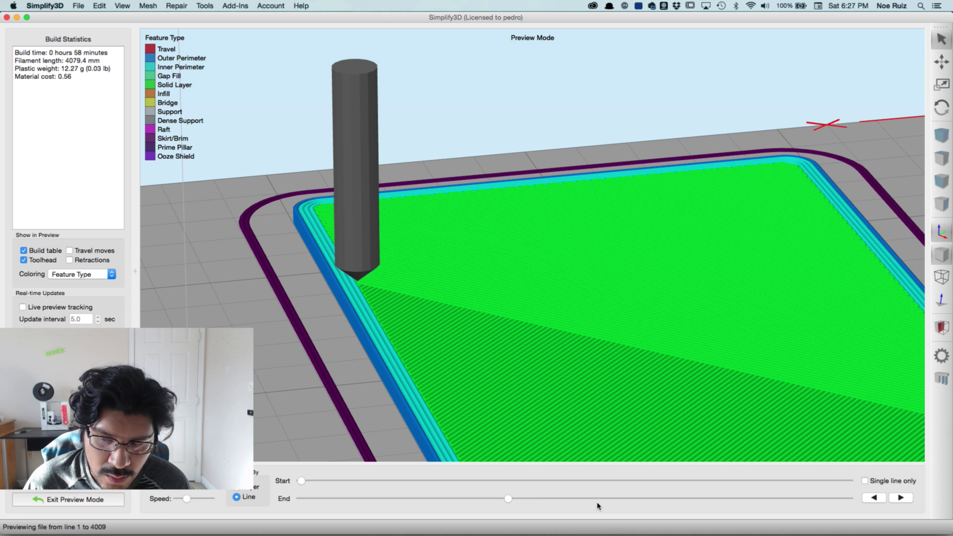
# Step: Advance the toolpath to a partial wall height, examine the wall perimeters from several angles, and exit the preview
pyautogui.moveTo(598, 498); pyautogui.dragTo(658, 479)
pyautogui.scroll(-4, 437, 169)
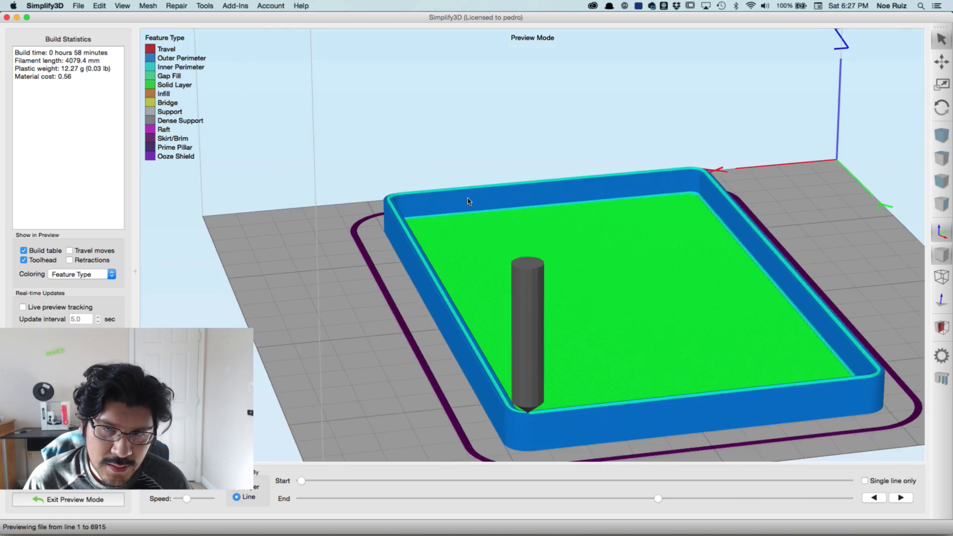
pyautogui.moveTo(436, 169); pyautogui.dragTo(345, 234)
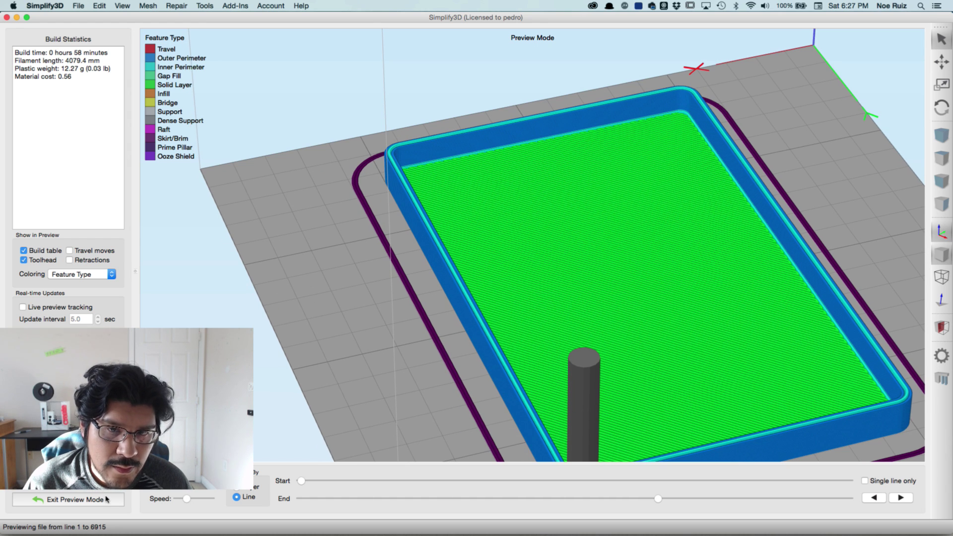
pyautogui.click(74, 500)
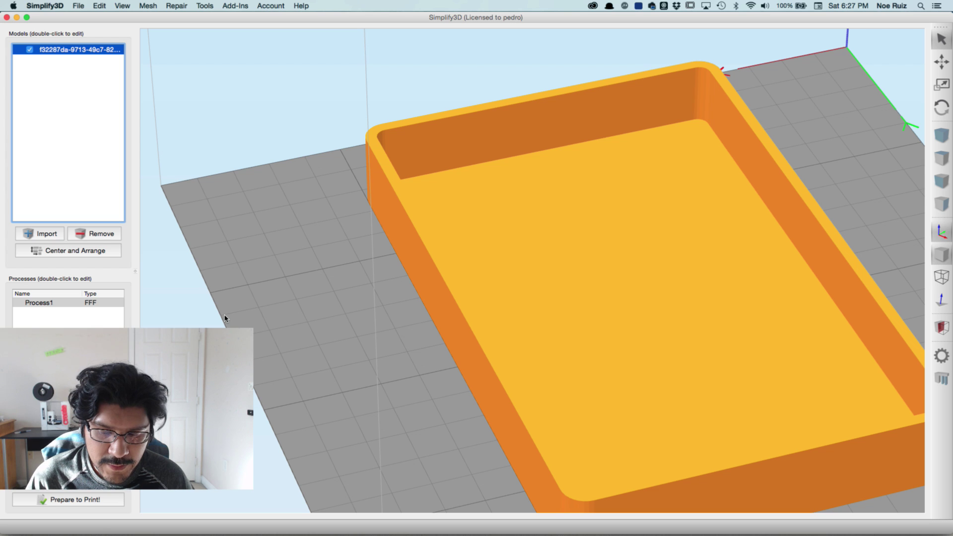
# Step: Set Extruder 1's extrusion multiplier to 0.90 in the Process1 settings
pyautogui.doubleClick(67, 303)
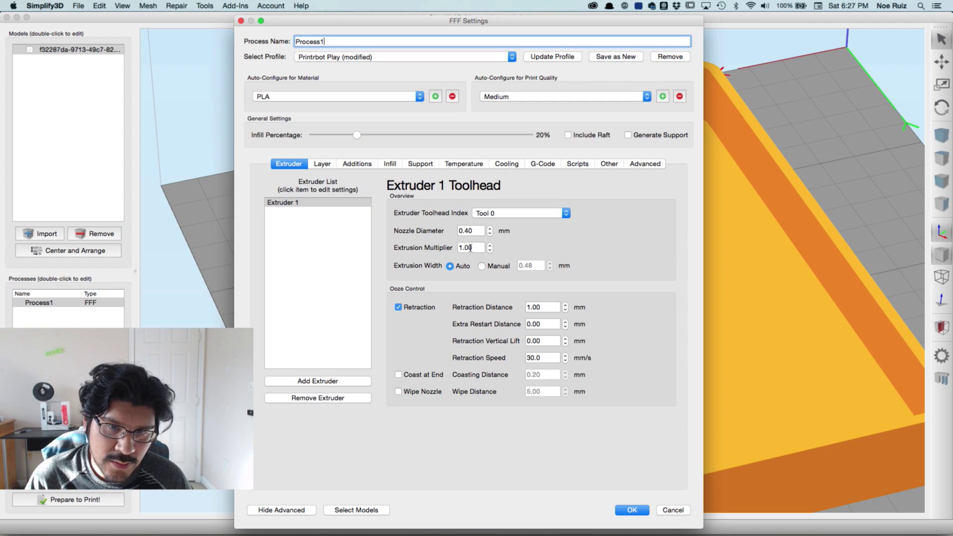
pyautogui.click(475, 249)
pyautogui.moveTo(473, 247); pyautogui.dragTo(457, 248)
pyautogui.click(464, 242)
pyautogui.doubleClick(461, 230)
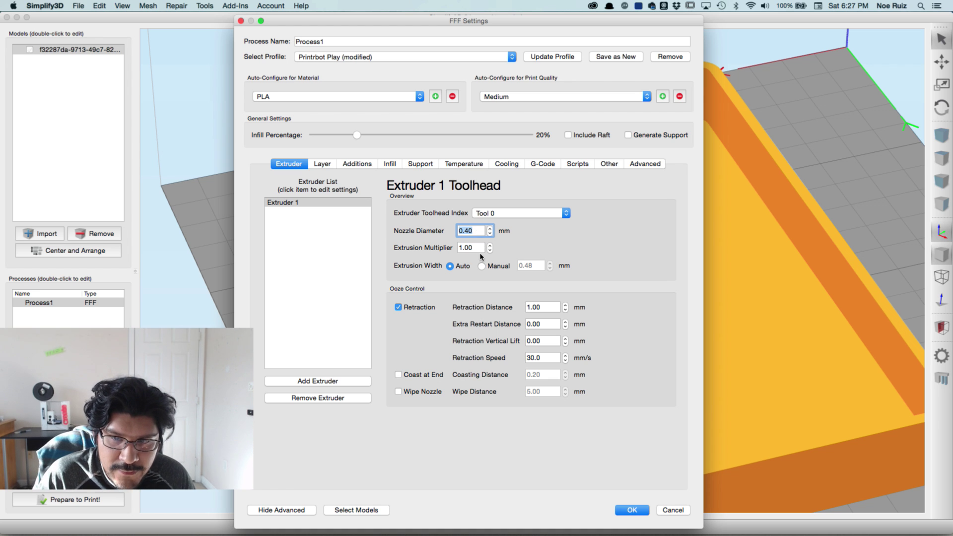
pyautogui.press('Tab')
pyautogui.press('Tab')
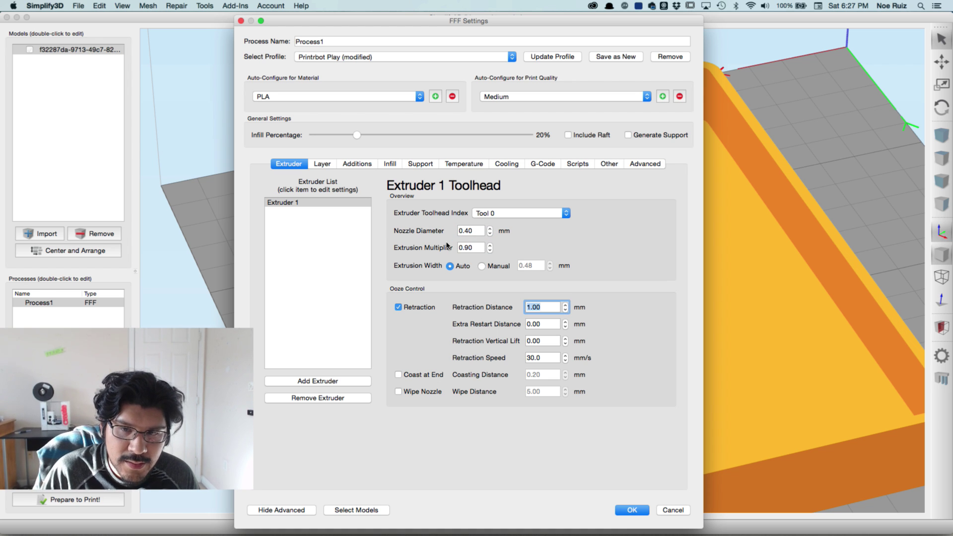
# Step: Switch Extruder 1's extrusion width to manual at 0.40 mm and apply the process settings
pyautogui.click(489, 268)
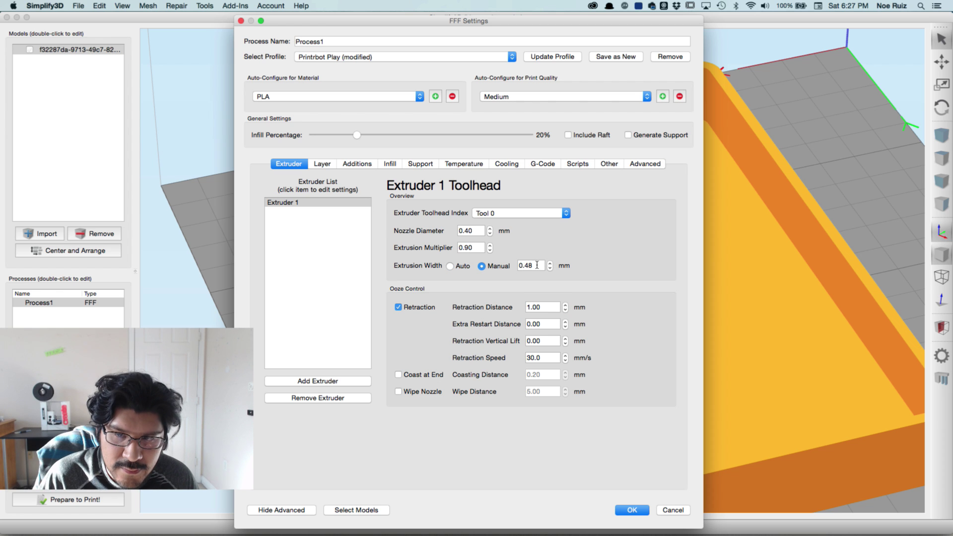
pyautogui.click(531, 265)
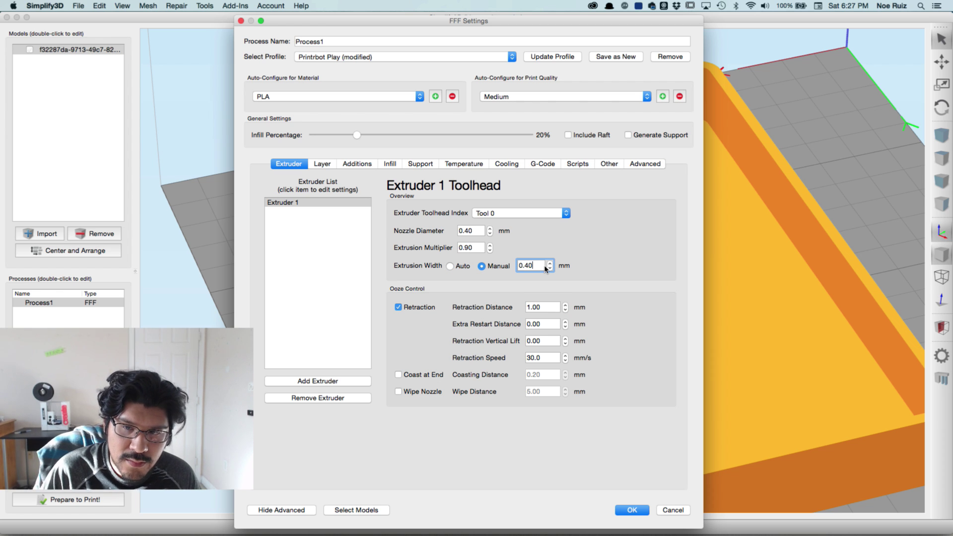
pyautogui.press('Tab')
pyautogui.click(473, 248)
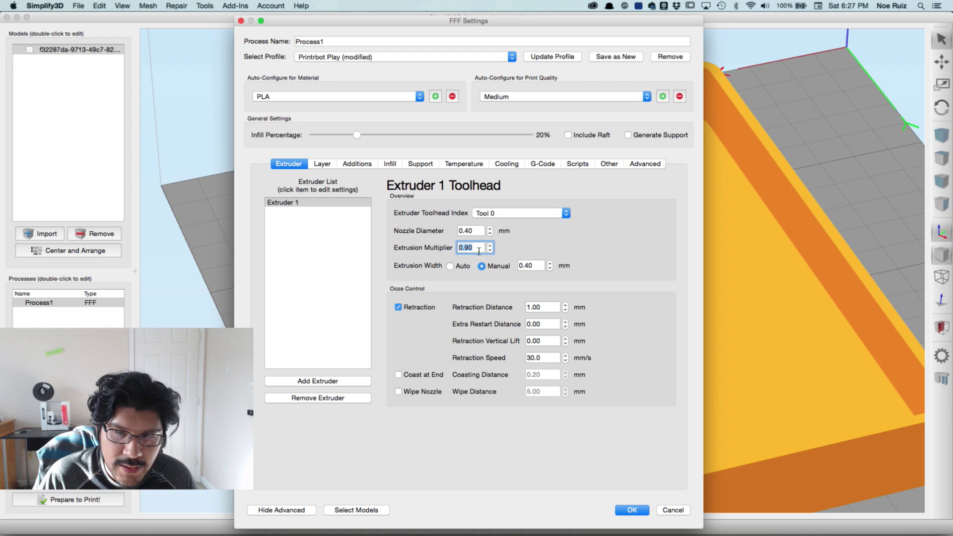
pyautogui.click(465, 230)
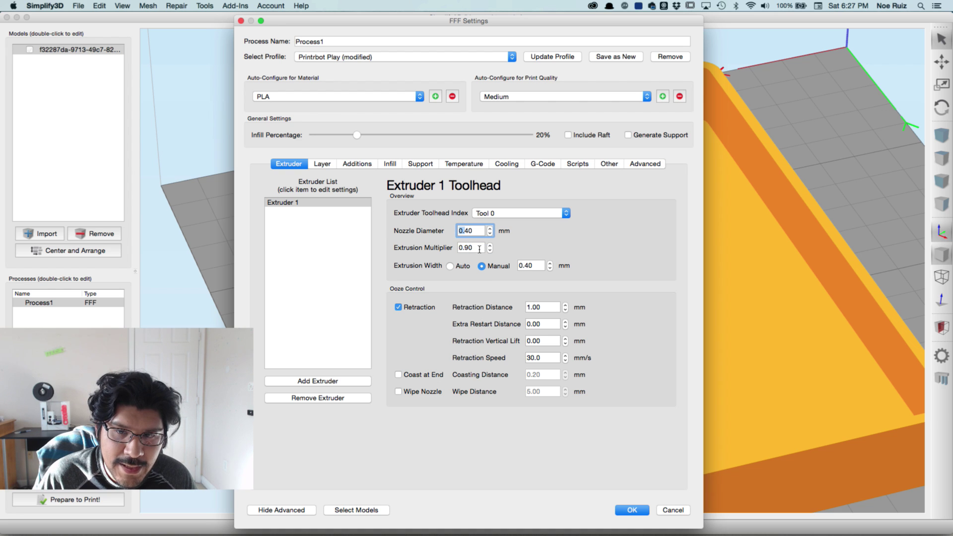
pyautogui.click(480, 249)
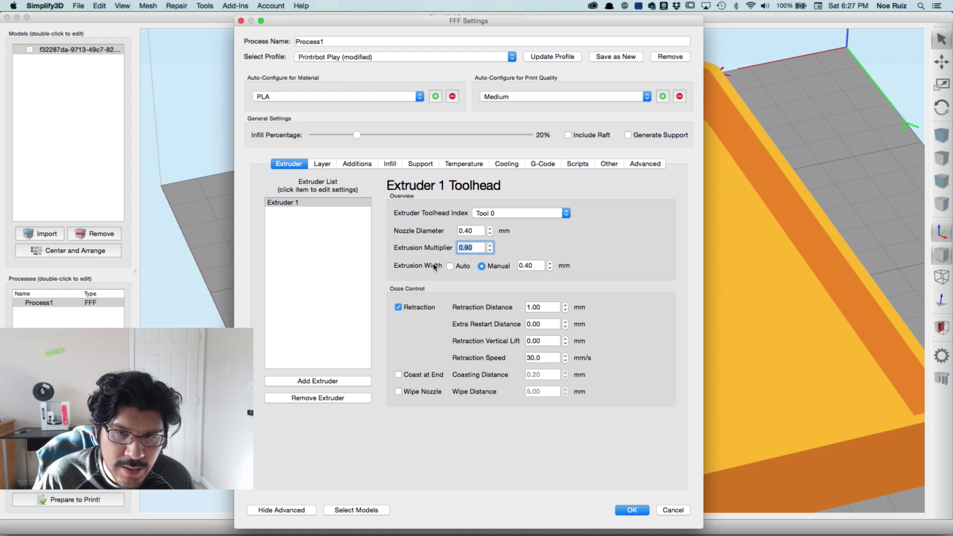
pyautogui.click(532, 266)
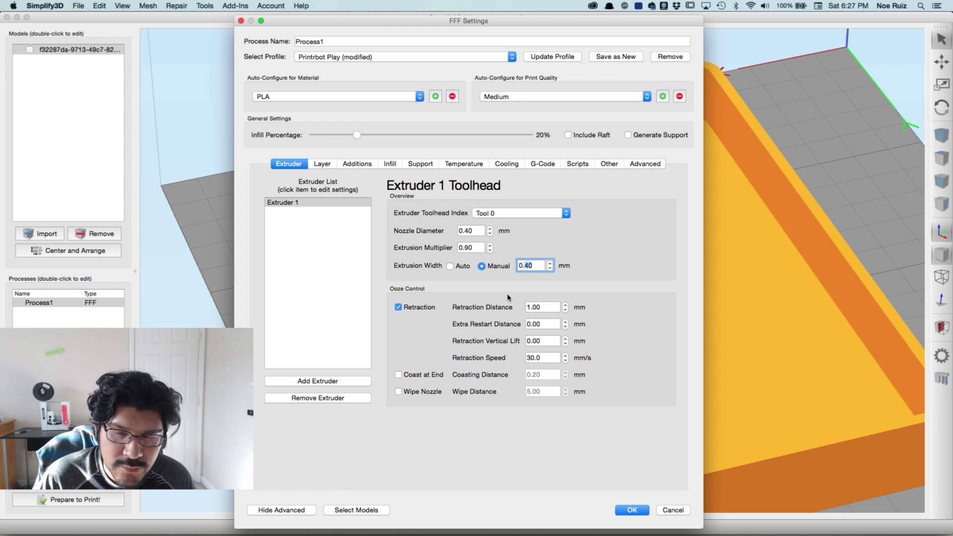
pyautogui.click(632, 511)
# Step: Slice the box with the manual extrusion width, step the toolpath back to the floor layers to examine the perimeters, and exit the preview
pyautogui.click(118, 500)
pyautogui.moveTo(321, 266)
pyautogui.mouseDown()
pyautogui.moveTo(334, 328)
pyautogui.moveTo(295, 293)
pyautogui.mouseUp()
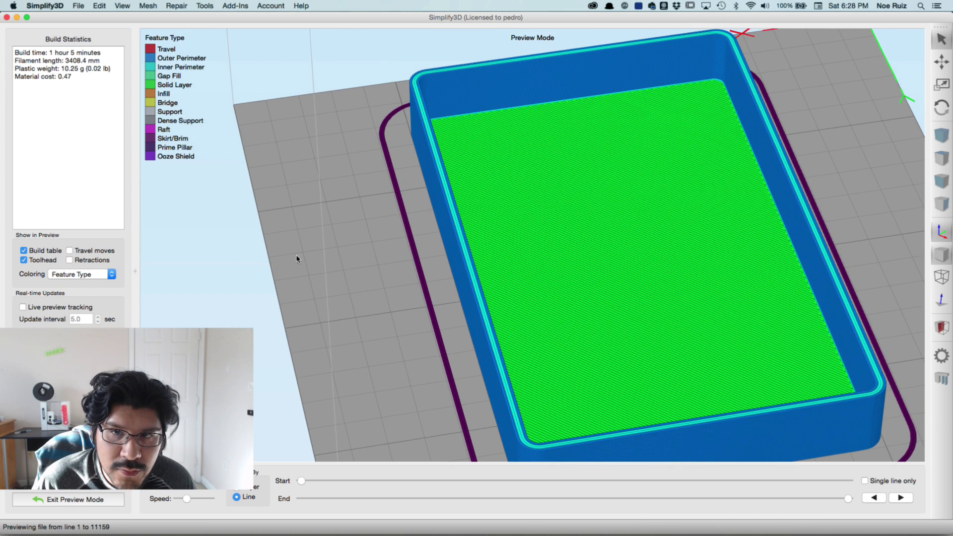
pyautogui.scroll(3, 299, 96)
pyautogui.scroll(4, 432, 262)
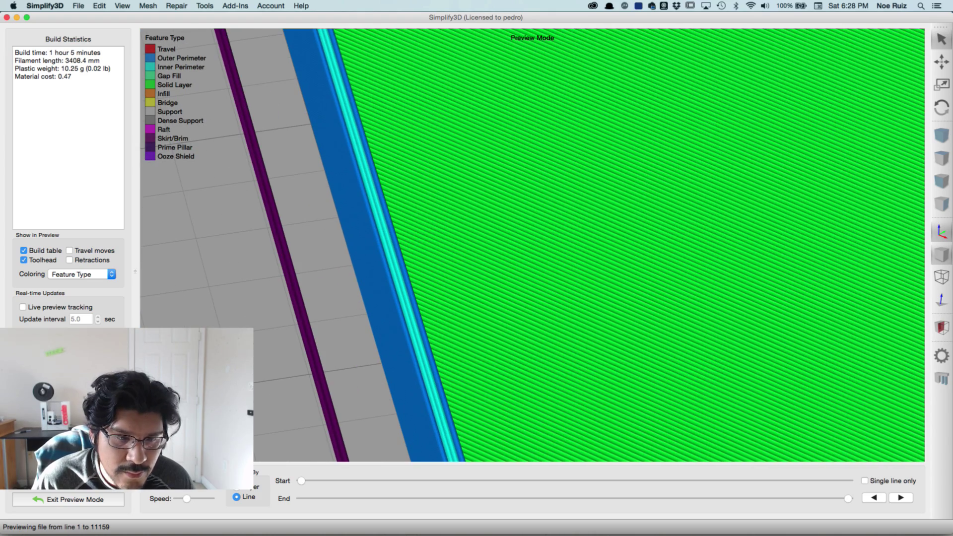
pyautogui.moveTo(388, 498); pyautogui.dragTo(835, 471)
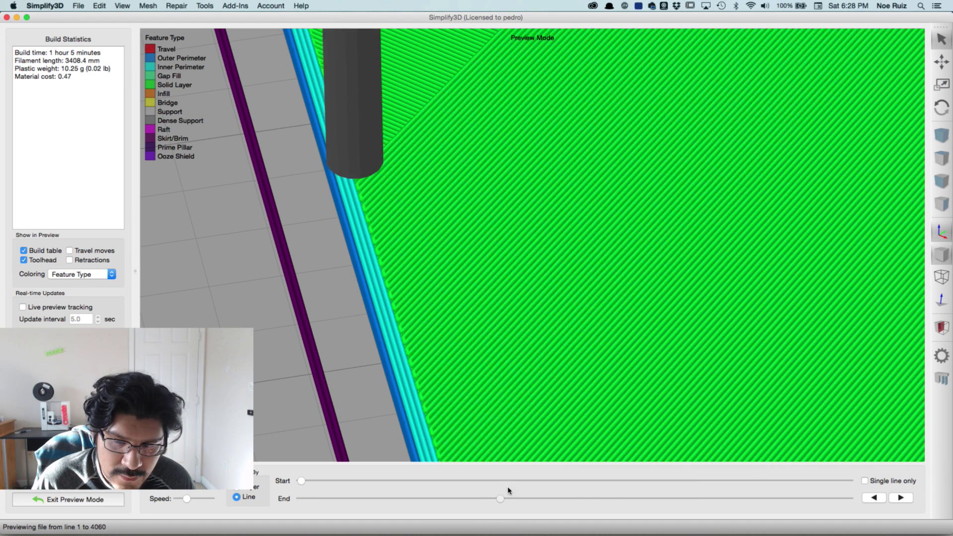
pyautogui.click(507, 498)
pyautogui.click(85, 502)
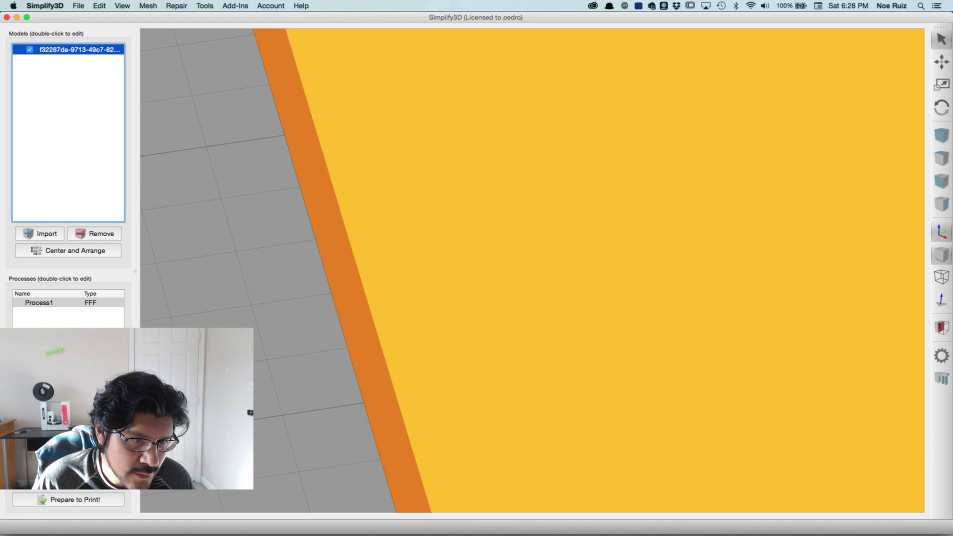
# Step: Set the outline/perimeter shells to 2 in Process1's layer settings and apply them
pyautogui.doubleClick(61, 304)
pyautogui.click(316, 165)
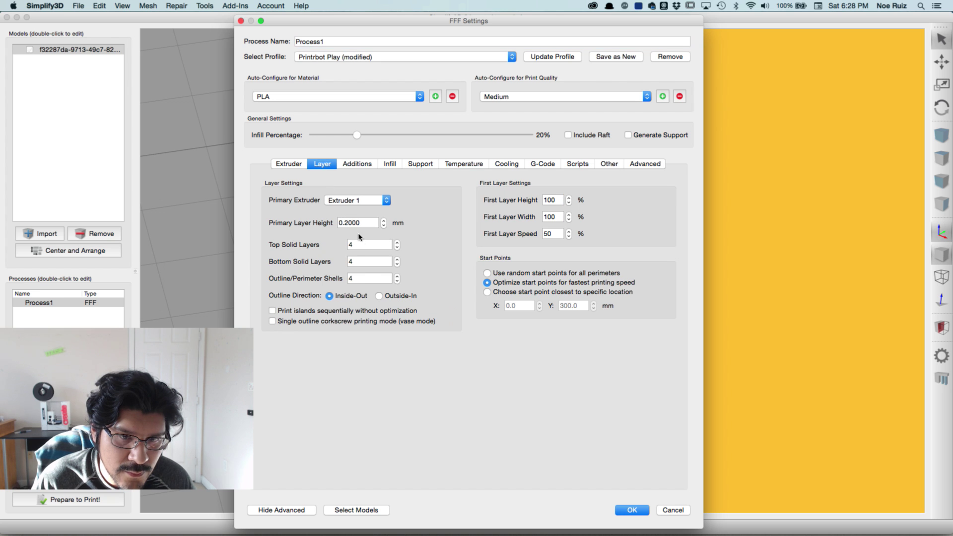
pyautogui.click(365, 281)
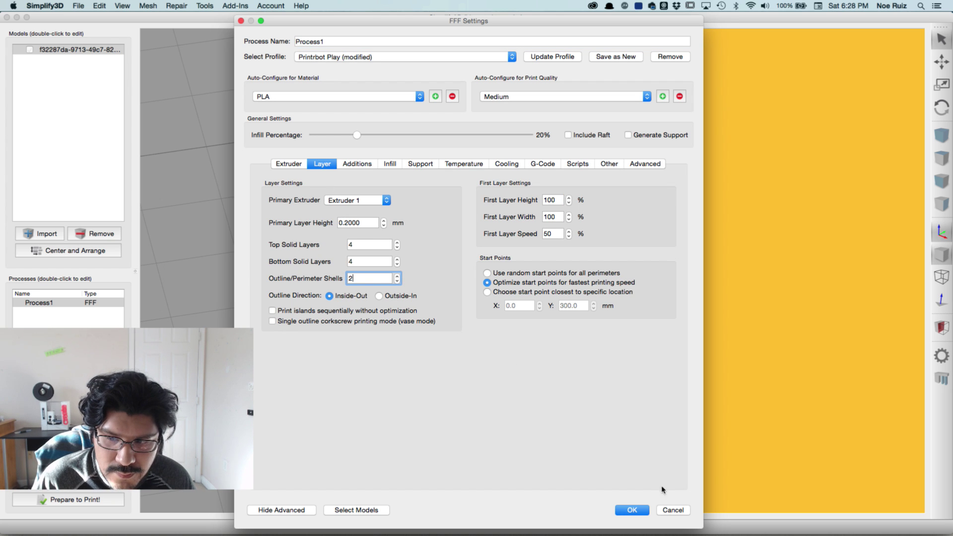
pyautogui.write('2')
pyautogui.click(633, 511)
# Step: Slice the box with the new shell count and step the toolpath back to the first floor layers to examine the perimeters
pyautogui.click(94, 501)
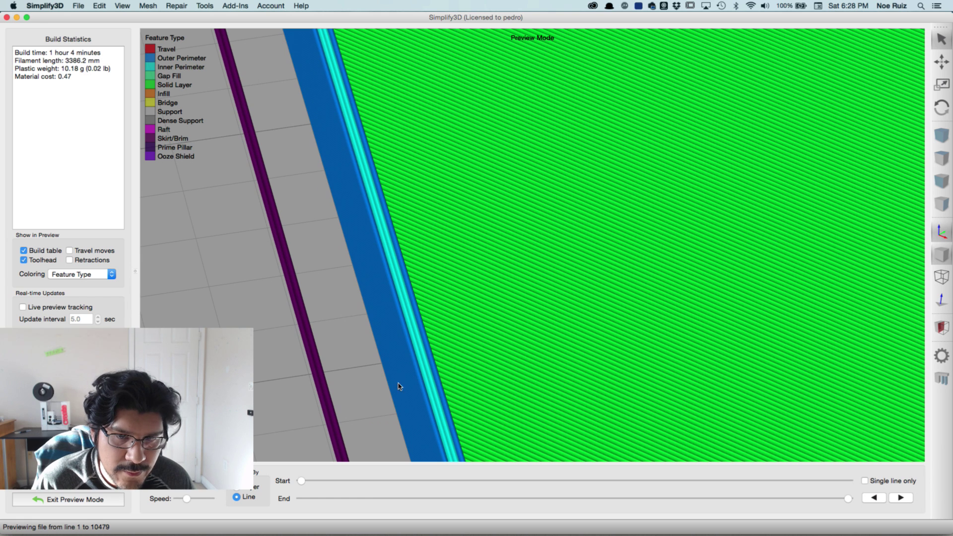
pyautogui.moveTo(519, 499); pyautogui.dragTo(355, 495)
pyautogui.scroll(3, 385, 362)
pyautogui.scroll(-4, 383, 362)
pyautogui.moveTo(393, 355); pyautogui.dragTo(376, 407)
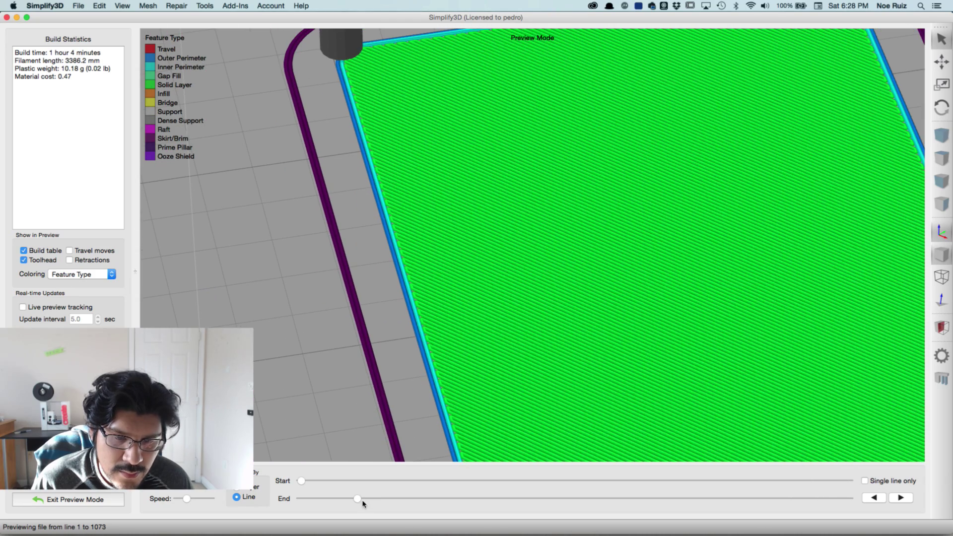
# Step: Advance the toolpath to a partial wall height, examine the wall perimeters and corners from several angles, and exit the preview
pyautogui.moveTo(358, 499); pyautogui.dragTo(602, 472)
pyautogui.scroll(-4, 442, 237)
pyautogui.scroll(1, 423, 239)
pyautogui.moveTo(376, 254); pyautogui.dragTo(502, 268)
pyautogui.scroll(3, 232, 115)
pyautogui.moveTo(236, 195); pyautogui.dragTo(287, 266, button='middle')
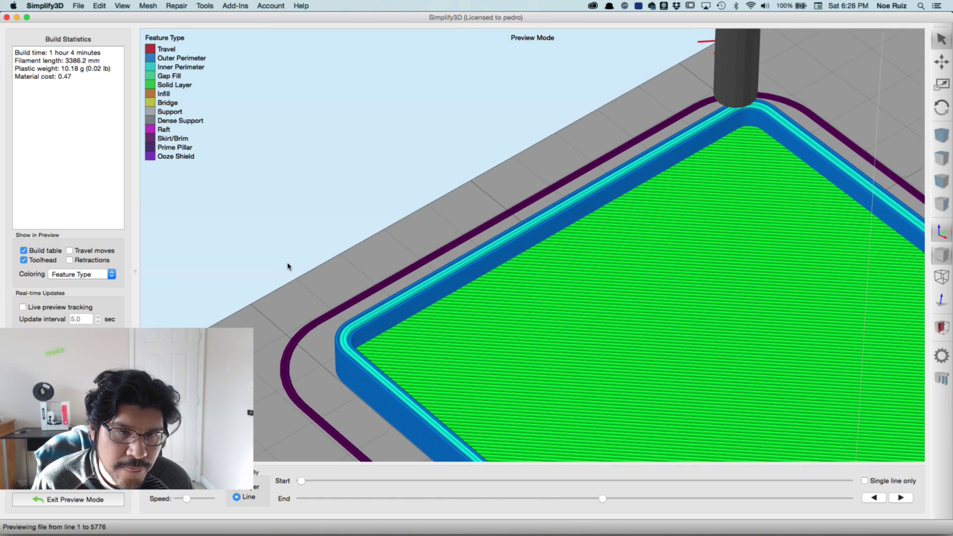
pyautogui.moveTo(288, 267); pyautogui.dragTo(314, 334)
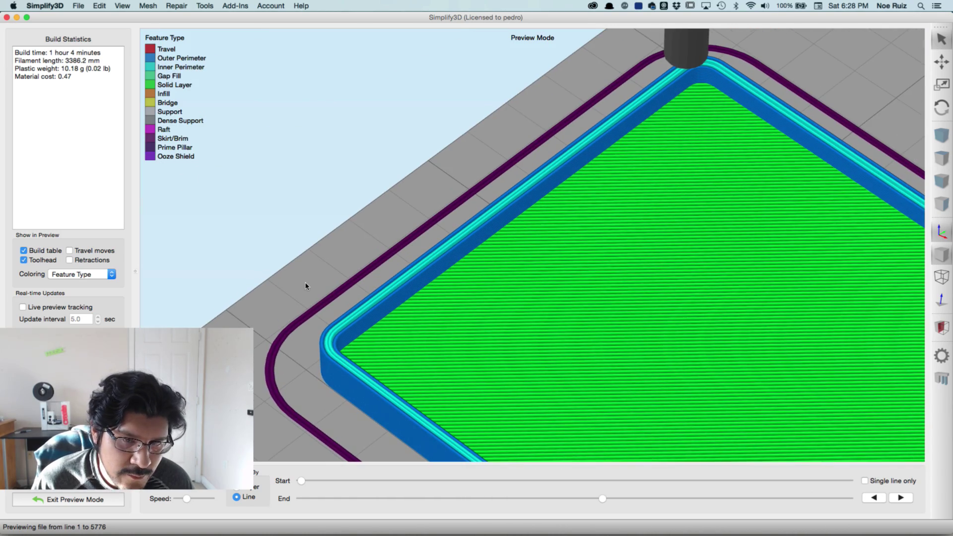
pyautogui.scroll(2, 305, 286)
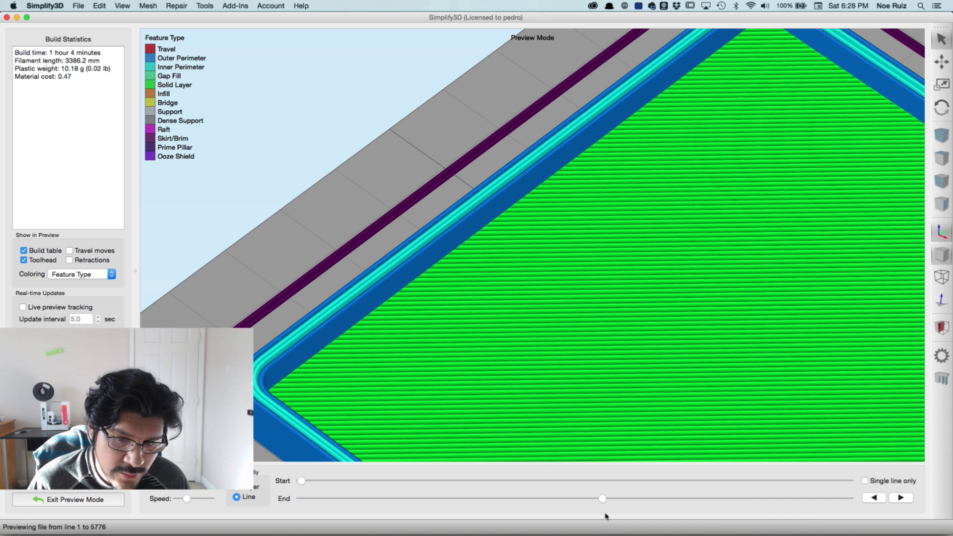
pyautogui.moveTo(640, 499); pyautogui.dragTo(433, 499)
pyautogui.click(59, 500)
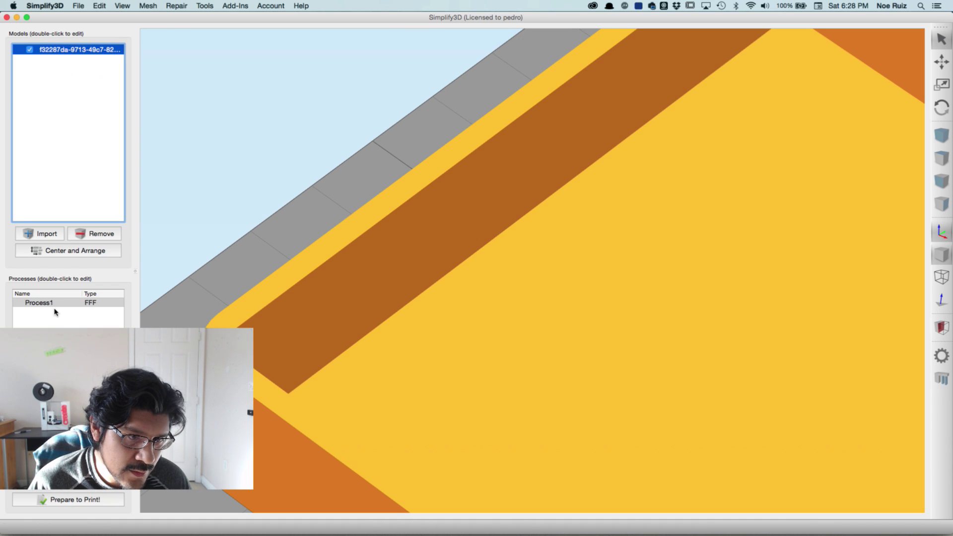
# Step: Recheck the perimeter shell count in Process1's layer settings, slice the box again to preview the toolpath, and exit the preview
pyautogui.doubleClick(55, 303)
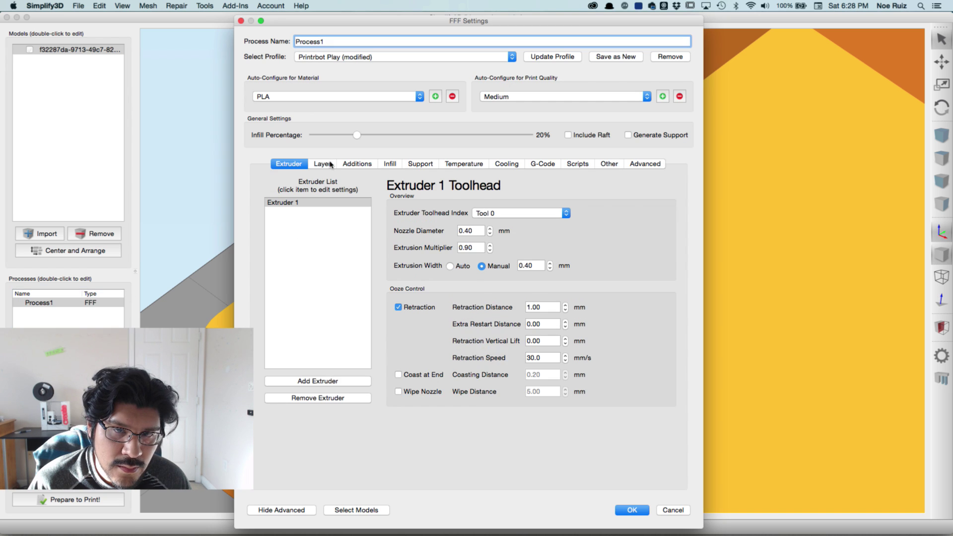
pyautogui.click(323, 163)
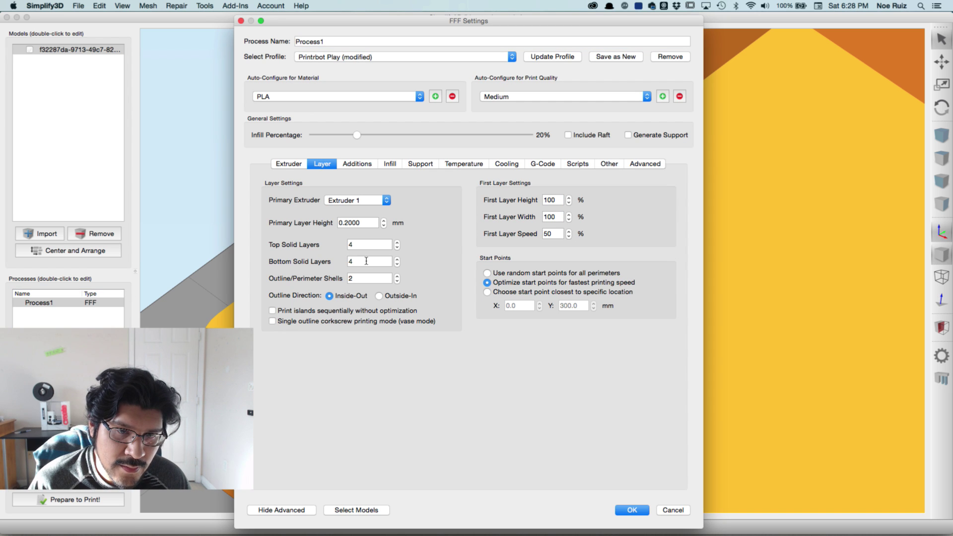
pyautogui.click(370, 277)
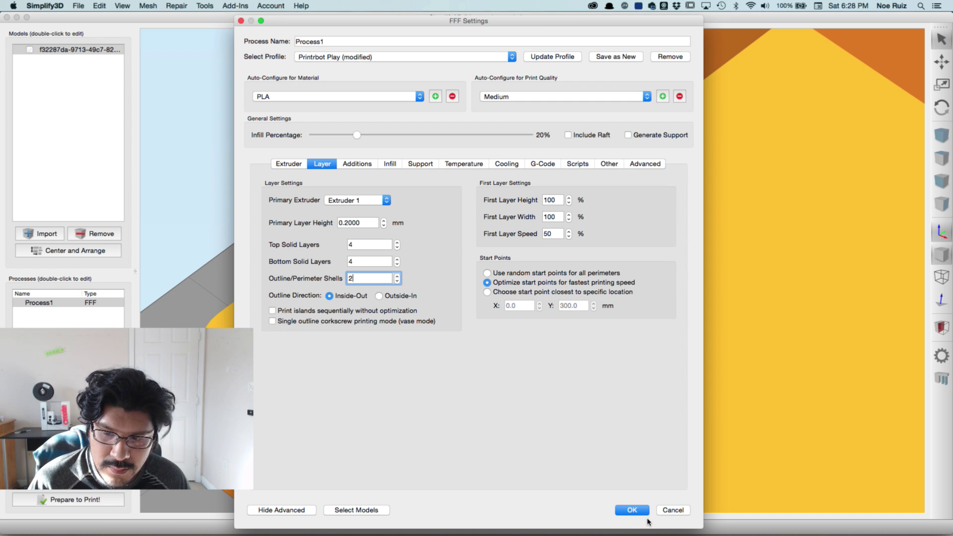
pyautogui.click(632, 510)
pyautogui.scroll(-3, 402, 352)
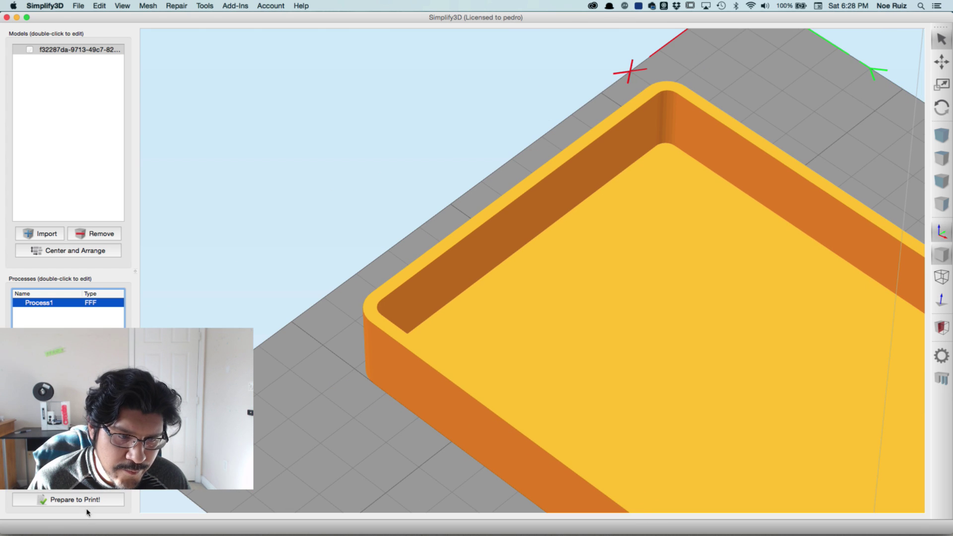
pyautogui.click(80, 501)
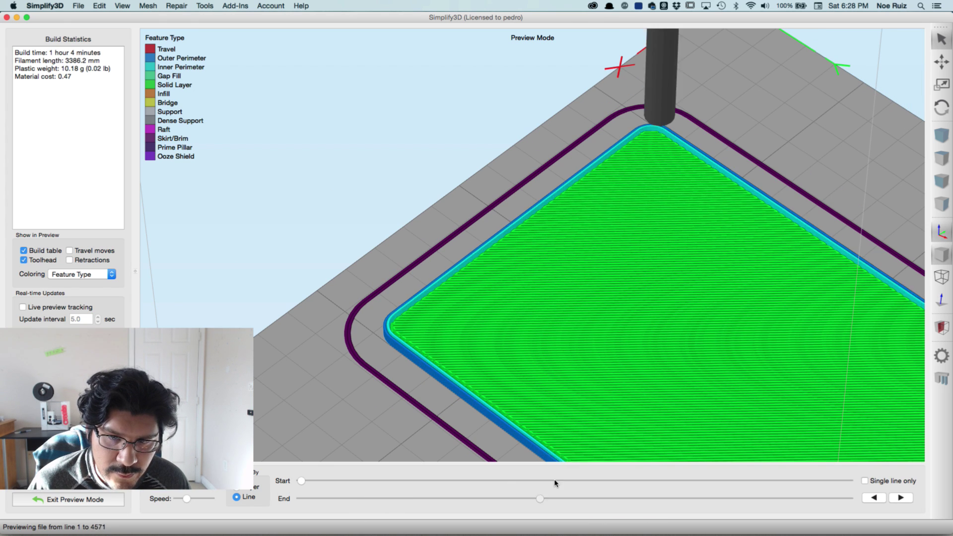
pyautogui.click(71, 499)
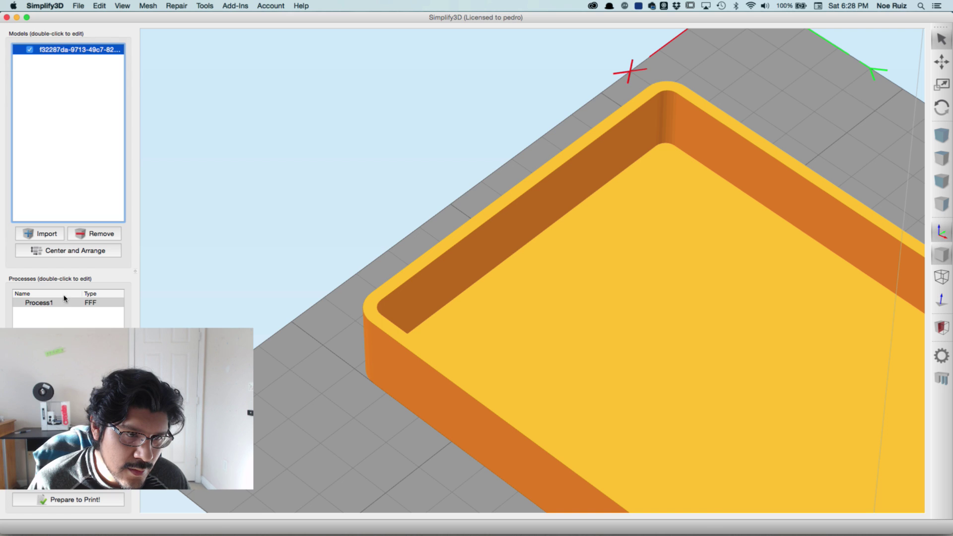
# Step: Set Extruder 1's extrusion multiplier to 1.00 and its extrusion width to auto in Process1, and apply the settings
pyautogui.doubleClick(39, 303)
pyautogui.click(320, 164)
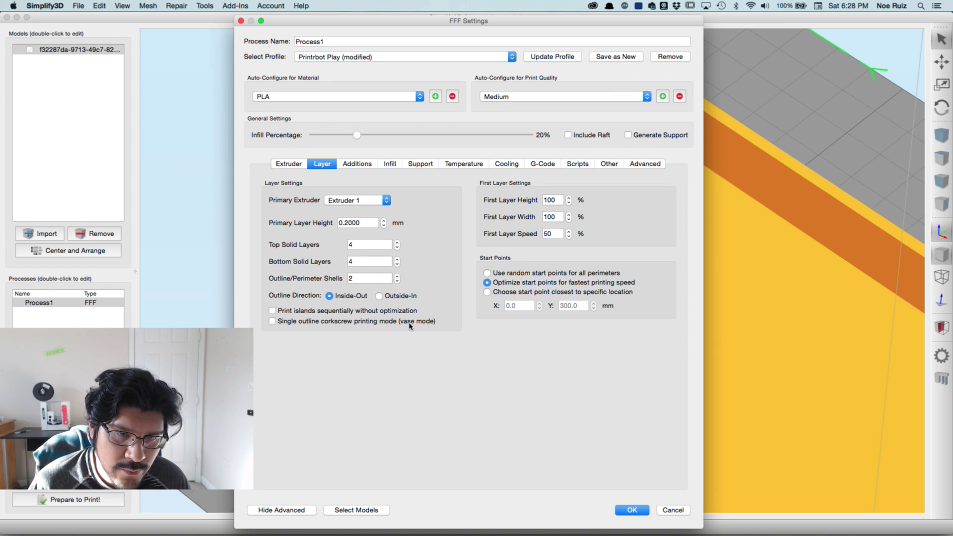
pyautogui.click(370, 279)
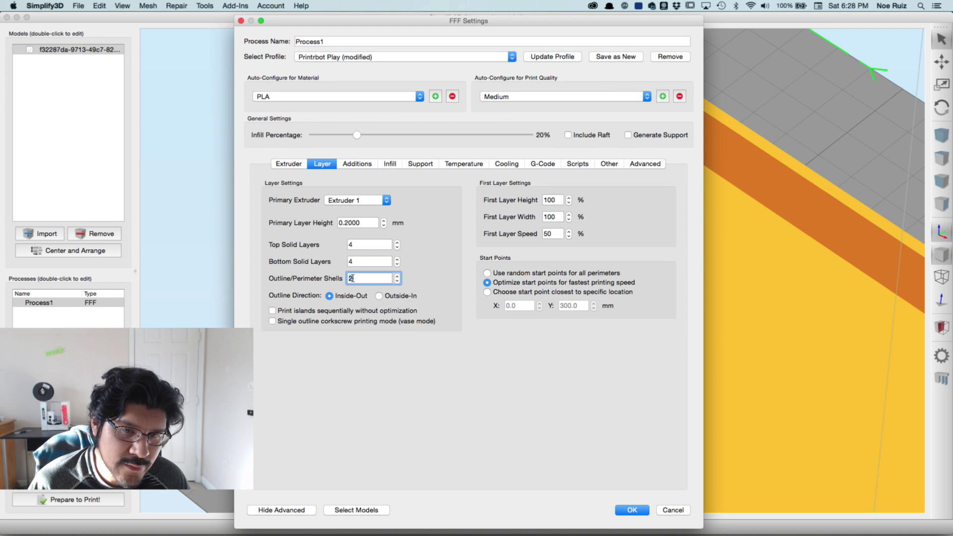
pyautogui.click(306, 164)
pyautogui.doubleClick(460, 246)
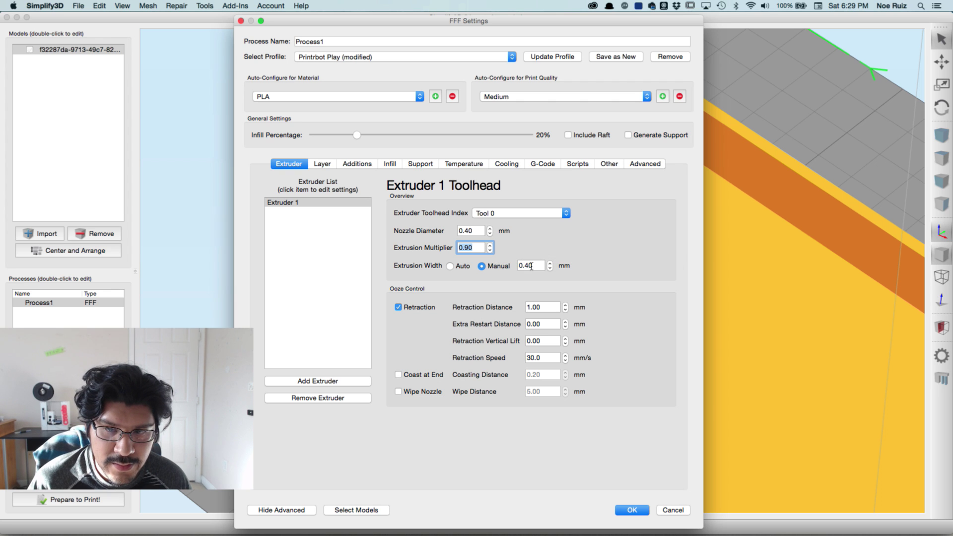
pyautogui.write('1')
pyautogui.click(450, 266)
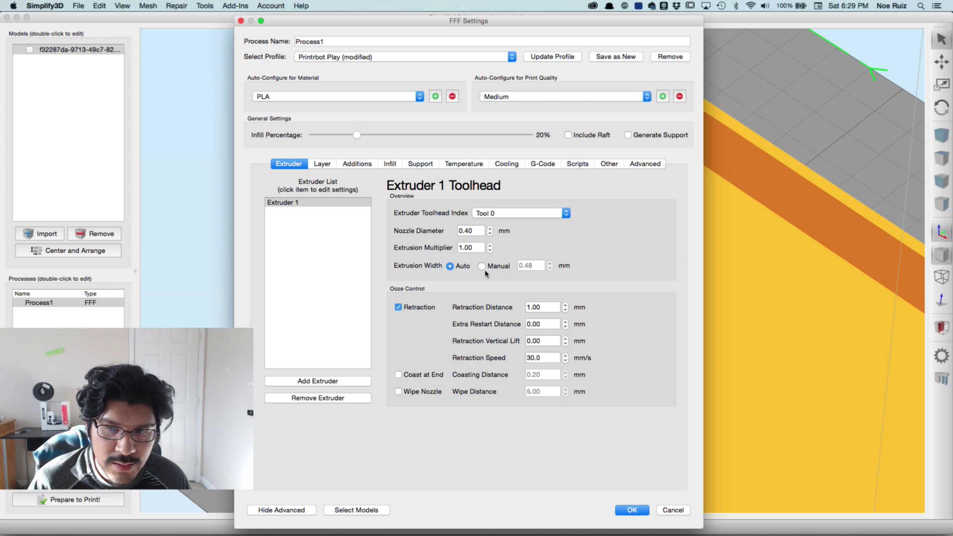
pyautogui.click(631, 509)
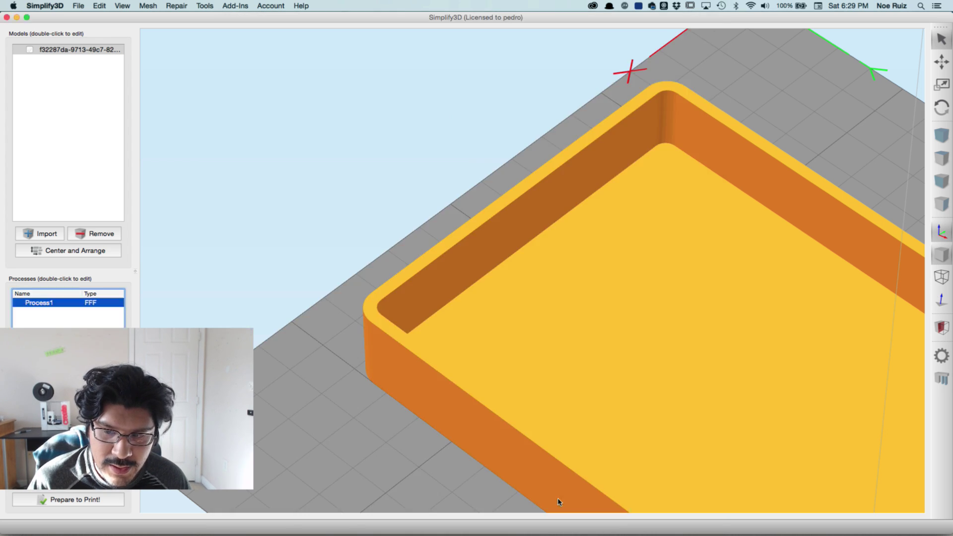
# Step: Slice the box with the updated extruder settings, show the complete toolpath, and examine the whole box from several angles
pyautogui.click(123, 500)
pyautogui.moveTo(430, 499); pyautogui.dragTo(887, 468)
pyautogui.moveTo(278, 255); pyautogui.dragTo(573, 325)
pyautogui.scroll(2, 247, 315)
pyautogui.scroll(-2, 247, 315)
pyautogui.moveTo(257, 322); pyautogui.dragTo(449, 270)
pyautogui.moveTo(449, 271); pyautogui.dragTo(387, 256, button='right')
pyautogui.moveTo(391, 273); pyautogui.dragTo(422, 217)
# Step: Inspect the inner and outer perimeter lines along the full-height walls up close in the preview
pyautogui.scroll(2, 382, 212)
pyautogui.scroll(-2, 381, 215)
pyautogui.scroll(1, 382, 215)
pyautogui.scroll(-3, 382, 215)
pyautogui.moveTo(381, 216); pyautogui.dragTo(394, 234)
pyautogui.scroll(3, 403, 228)
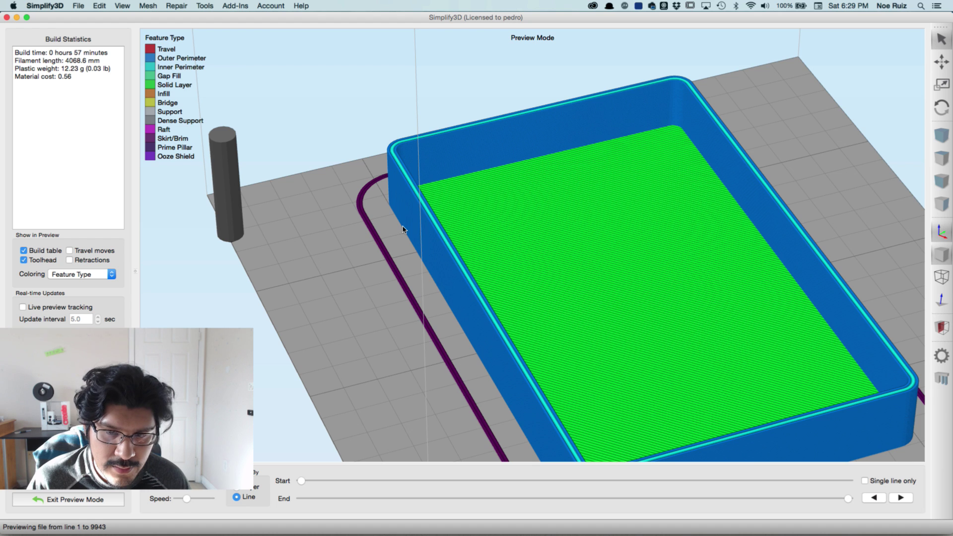
pyautogui.scroll(-3, 404, 229)
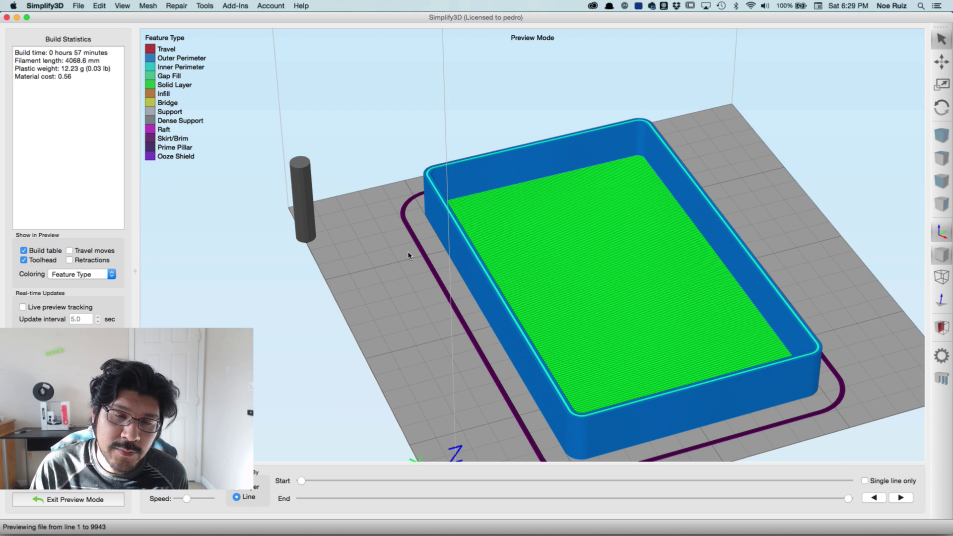
pyautogui.scroll(2, 405, 244)
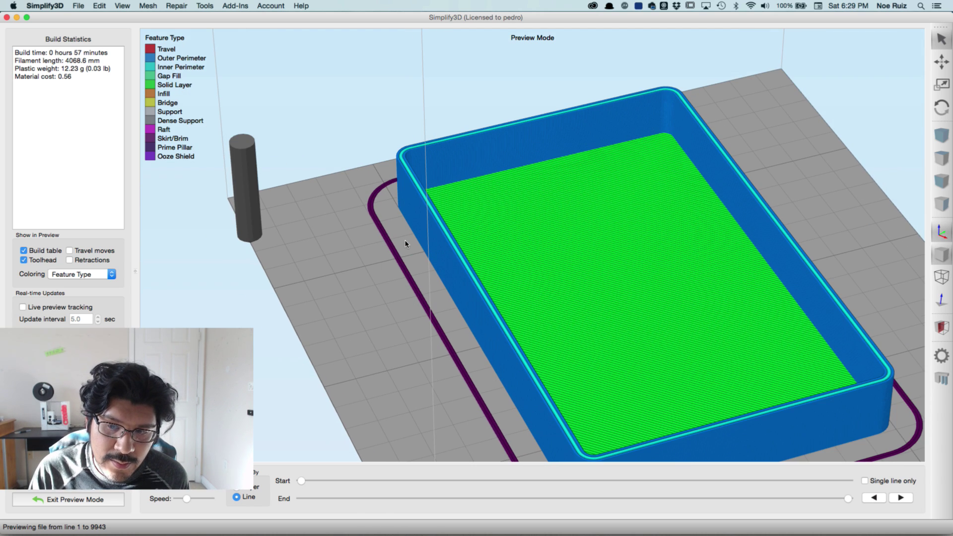
pyautogui.scroll(2, 405, 244)
pyautogui.scroll(3, 330, 245)
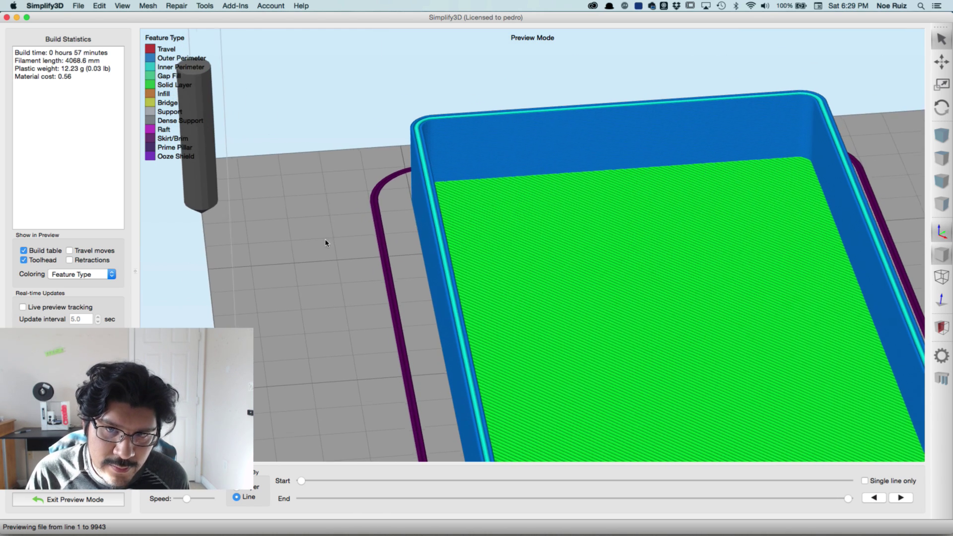
# Step: Step the toolpath back through partial wall heights to check the perimeters, and exit the preview
pyautogui.moveTo(656, 497); pyautogui.dragTo(922, 497)
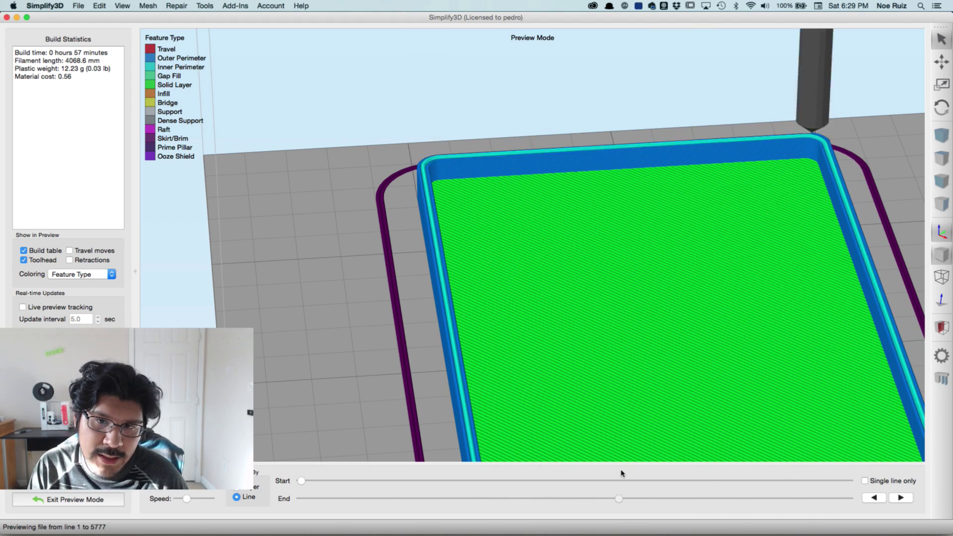
pyautogui.moveTo(830, 479); pyautogui.dragTo(742, 486)
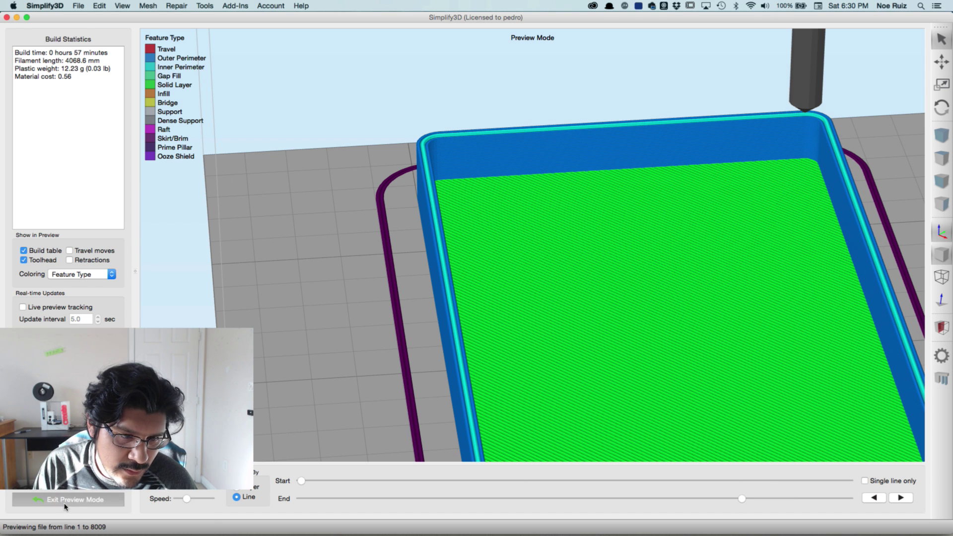
pyautogui.click(66, 501)
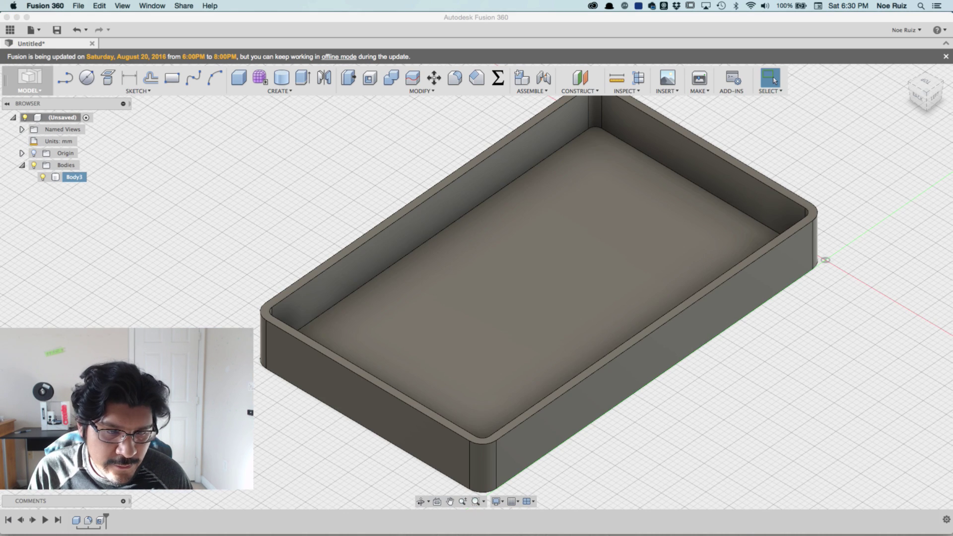
# Step: Switch to Fusion 360 and examine the shelled box model from above and from its sides
pyautogui.keyDown('shift'); pyautogui.moveTo(397, 347); pyautogui.dragTo(285, 240, button='middle'); pyautogui.keyUp('shift')
pyautogui.scroll(2, 285, 240)
pyautogui.scroll(-2, 285, 240)
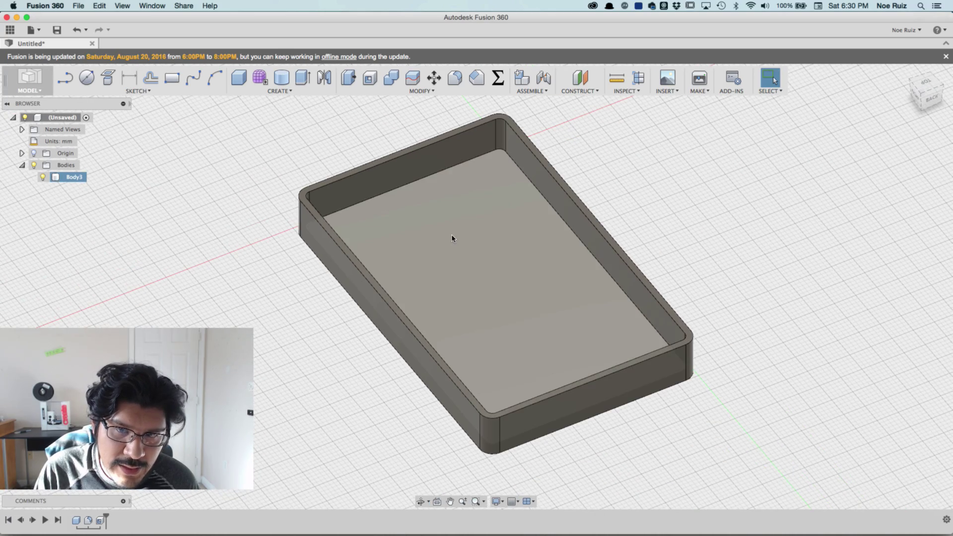
pyautogui.keyDown('shift'); pyautogui.moveTo(313, 310); pyautogui.dragTo(281, 309, button='middle'); pyautogui.keyUp('shift')
pyautogui.scroll(3, 407, 209)
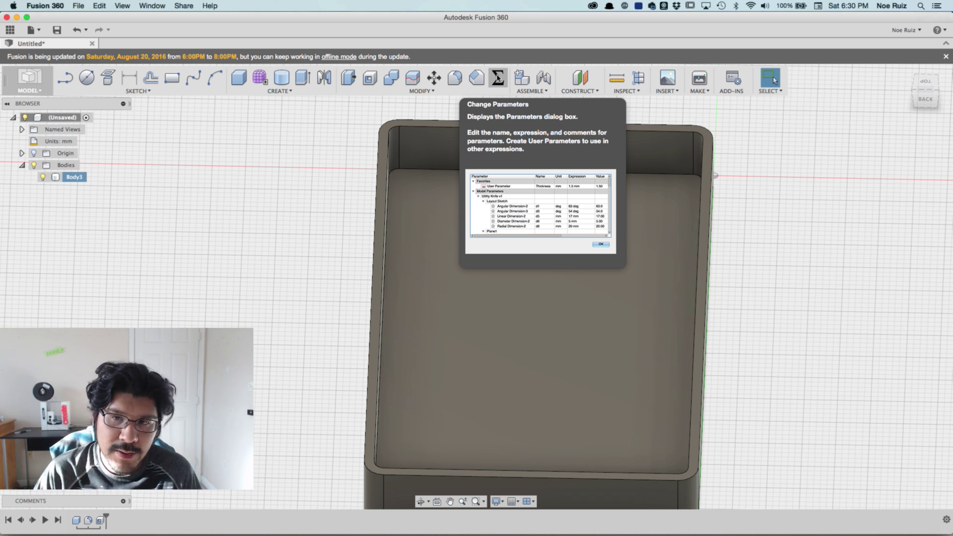
pyautogui.scroll(-3, 426, 189)
pyautogui.keyDown('shift'); pyautogui.moveTo(300, 185); pyautogui.dragTo(343, 158, button='middle'); pyautogui.keyUp('shift')
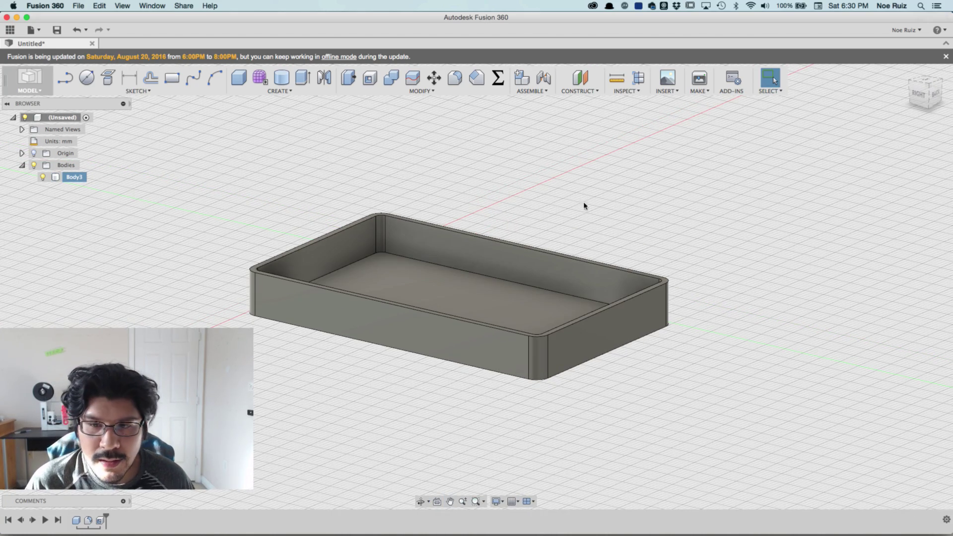
pyautogui.moveTo(585, 206)
pyautogui.keyDown('shift'); pyautogui.mouseDown(button='middle')
pyautogui.moveTo(519, 203)
pyautogui.moveTo(496, 230)
pyautogui.moveTo(526, 234)
pyautogui.moveTo(571, 214)
pyautogui.mouseUp(button='middle'); pyautogui.keyUp('shift')
# Step: Select the box's rim at a corner to inspect the wall thickness, and clear the selection
pyautogui.scroll(5, 273, 233)
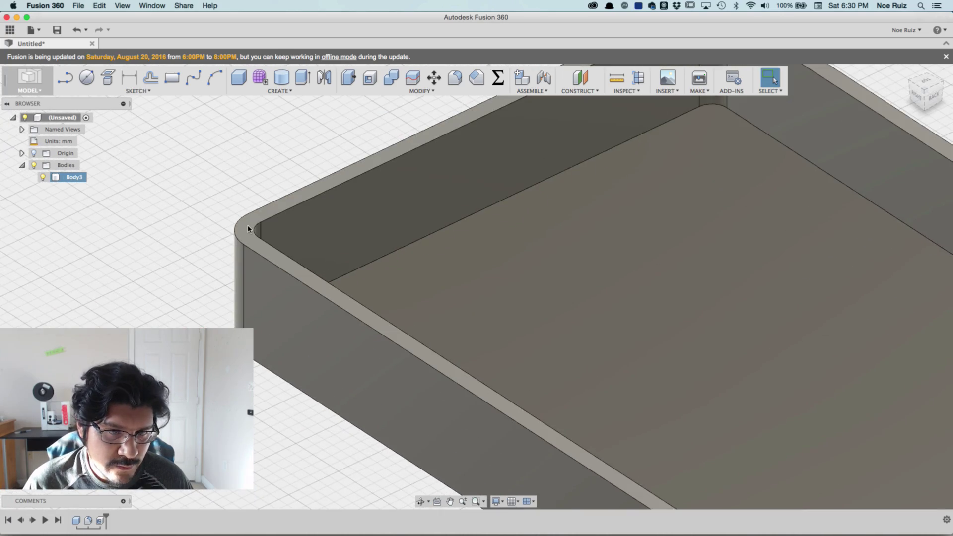
pyautogui.click(250, 230)
pyautogui.scroll(-10, 250, 228)
pyautogui.press('Escape')
pyautogui.scroll(-3, 249, 181)
pyautogui.moveTo(249, 181)
pyautogui.mouseDown(button='middle')
pyautogui.moveTo(258, 202)
pyautogui.moveTo(353, 204)
pyautogui.moveTo(215, 207)
pyautogui.moveTo(206, 204)
pyautogui.moveTo(245, 196)
pyautogui.moveTo(251, 204)
pyautogui.moveTo(177, 188)
pyautogui.mouseUp(button='middle')
# Step: Open the parameters, review the expression of the thickness user parameter, and close the dialog
pyautogui.click(498, 78)
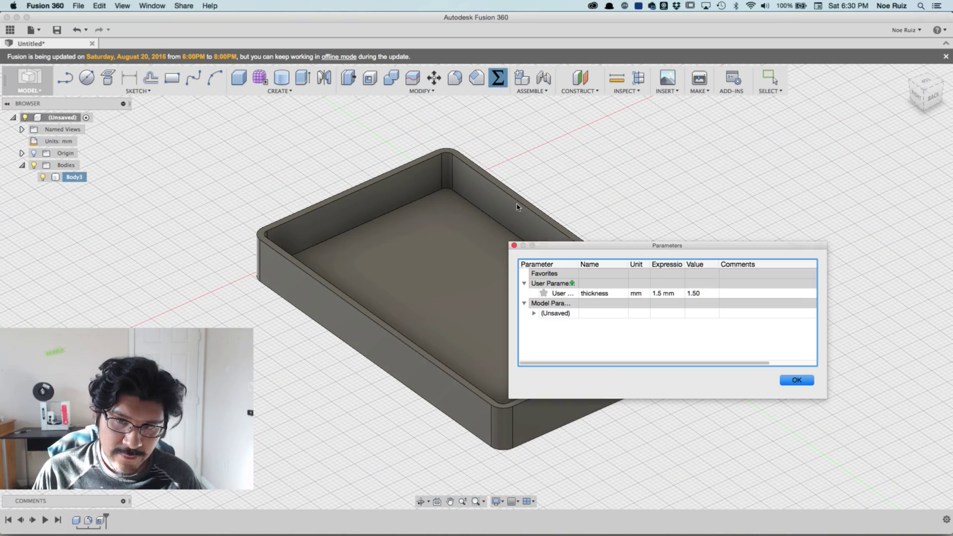
pyautogui.click(661, 293)
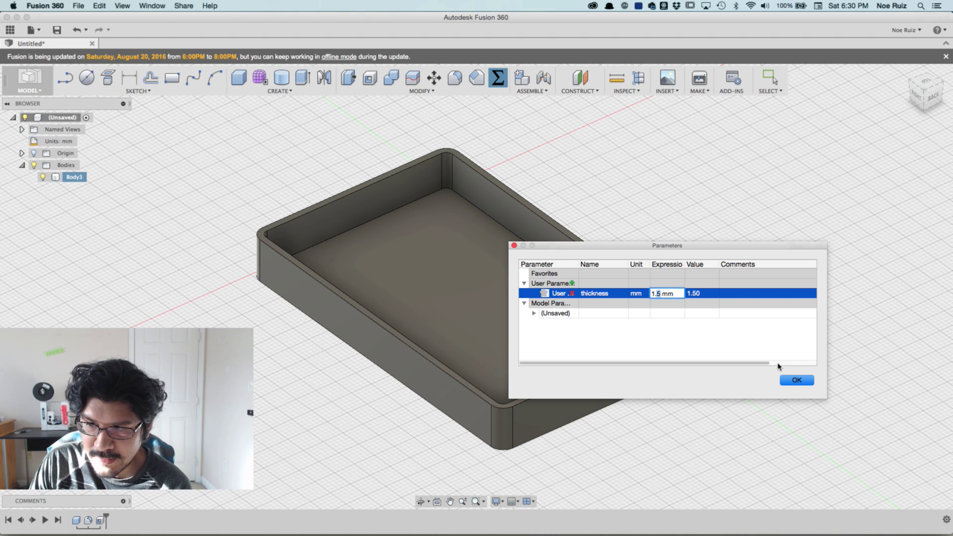
pyautogui.click(797, 381)
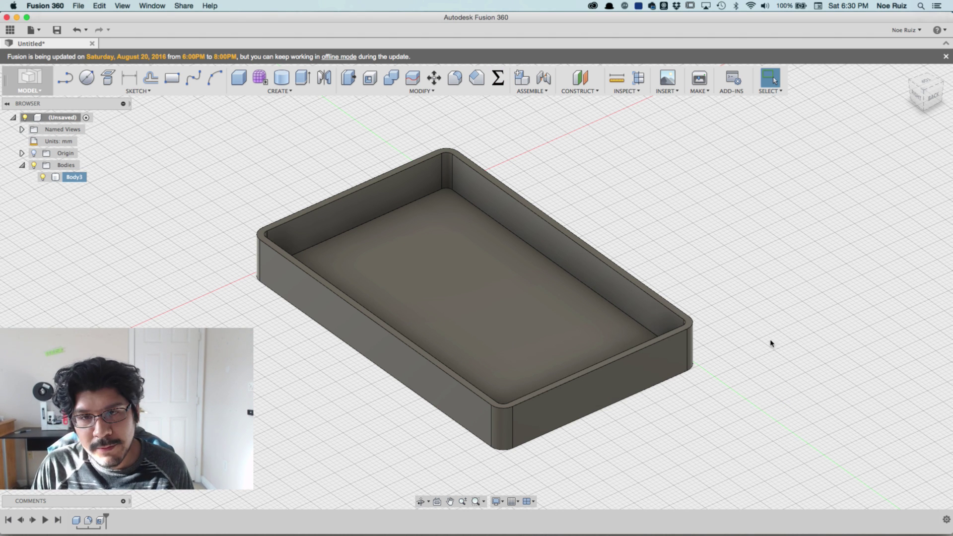
pyautogui.keyDown('shift'); pyautogui.moveTo(553, 180); pyautogui.dragTo(616, 169, button='middle'); pyautogui.keyUp('shift')
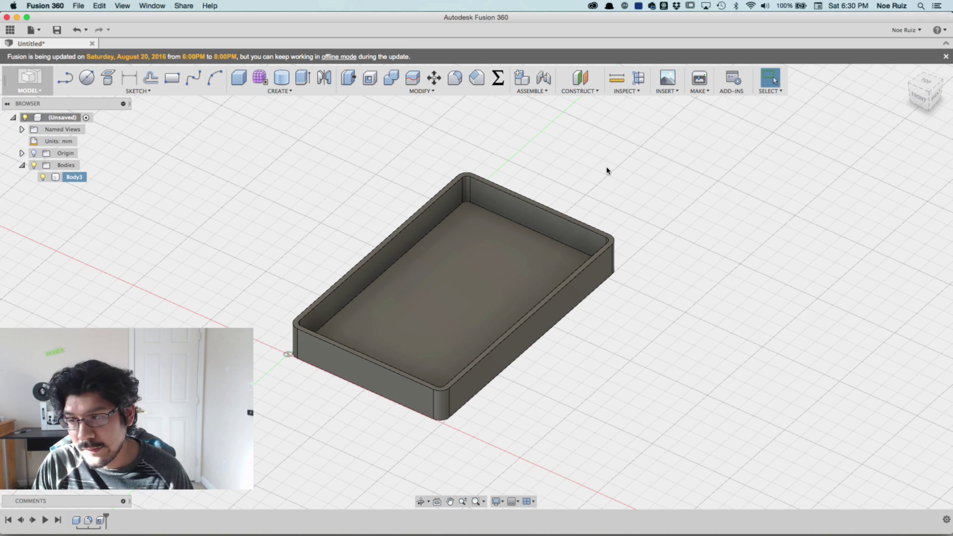
pyautogui.scroll(5, 413, 221)
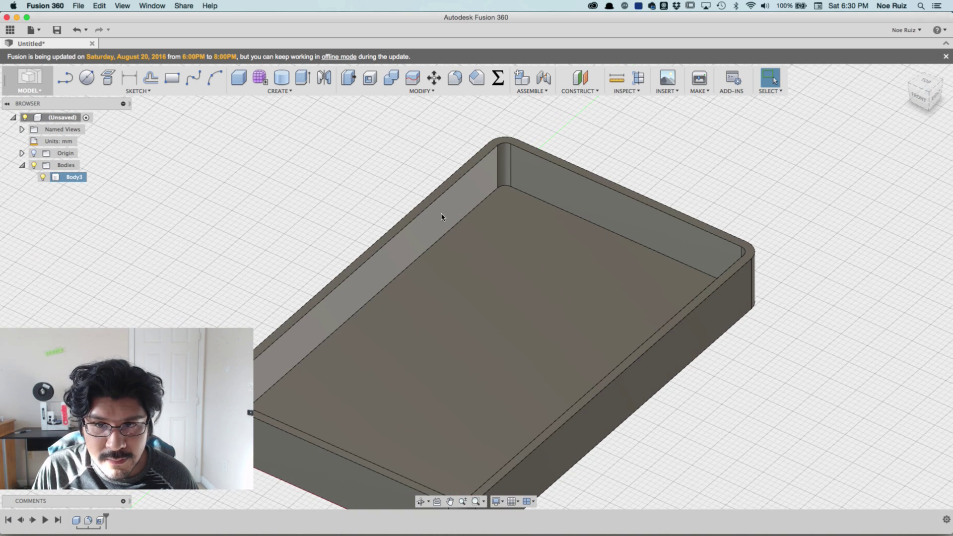
pyautogui.keyDown('shift'); pyautogui.moveTo(446, 217); pyautogui.dragTo(485, 155, button='middle'); pyautogui.keyUp('shift')
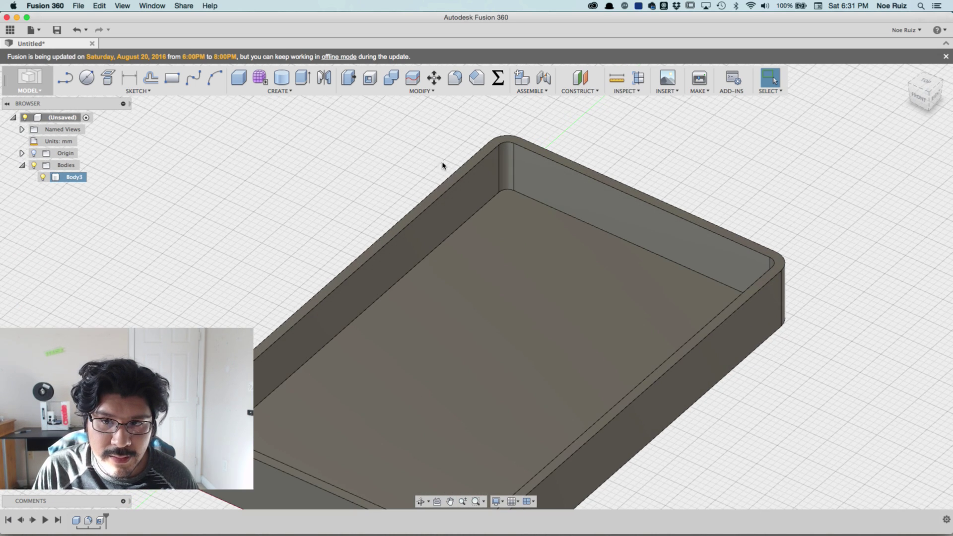
pyautogui.scroll(-5, 431, 167)
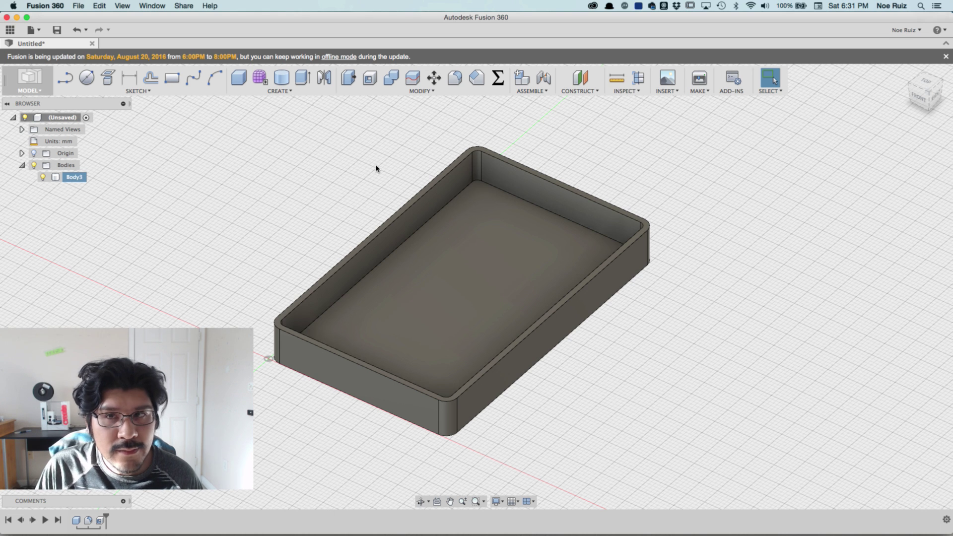